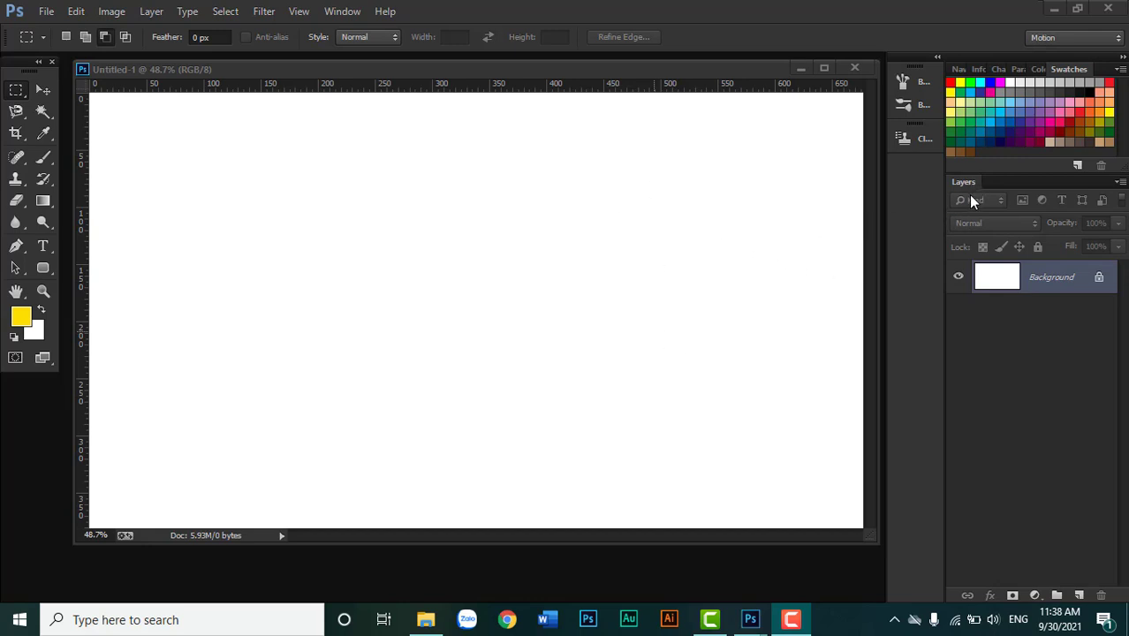
# - Bring the Layers panel back into view in the workspace
pyautogui.click(344, 11)
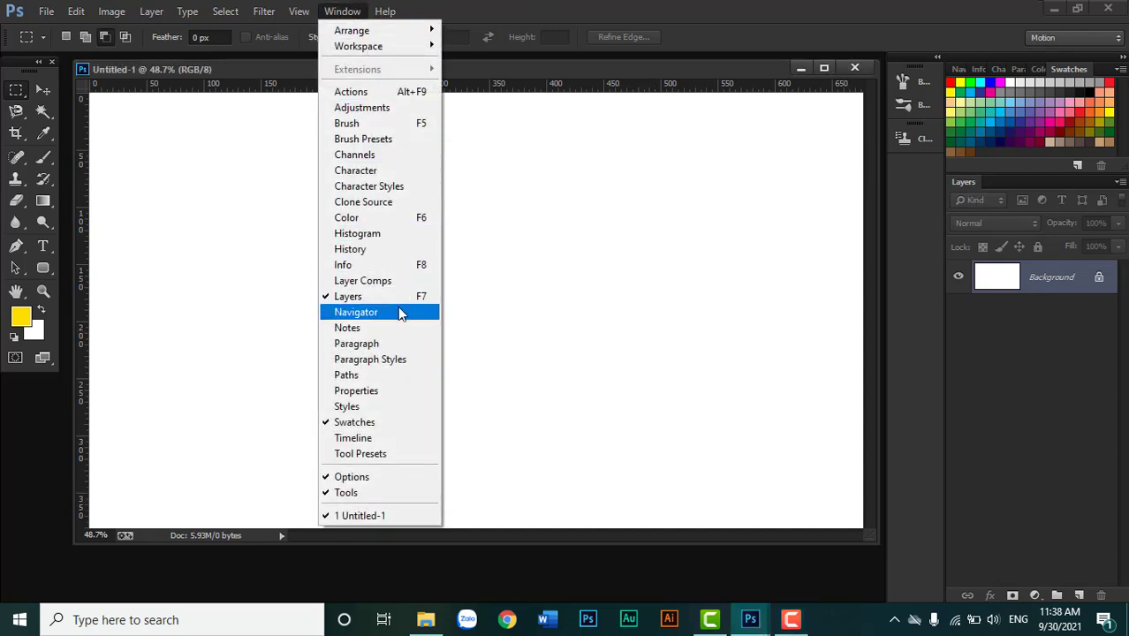
pyautogui.click(632, 7)
pyautogui.moveTo(963, 182); pyautogui.dragTo(1007, 196)
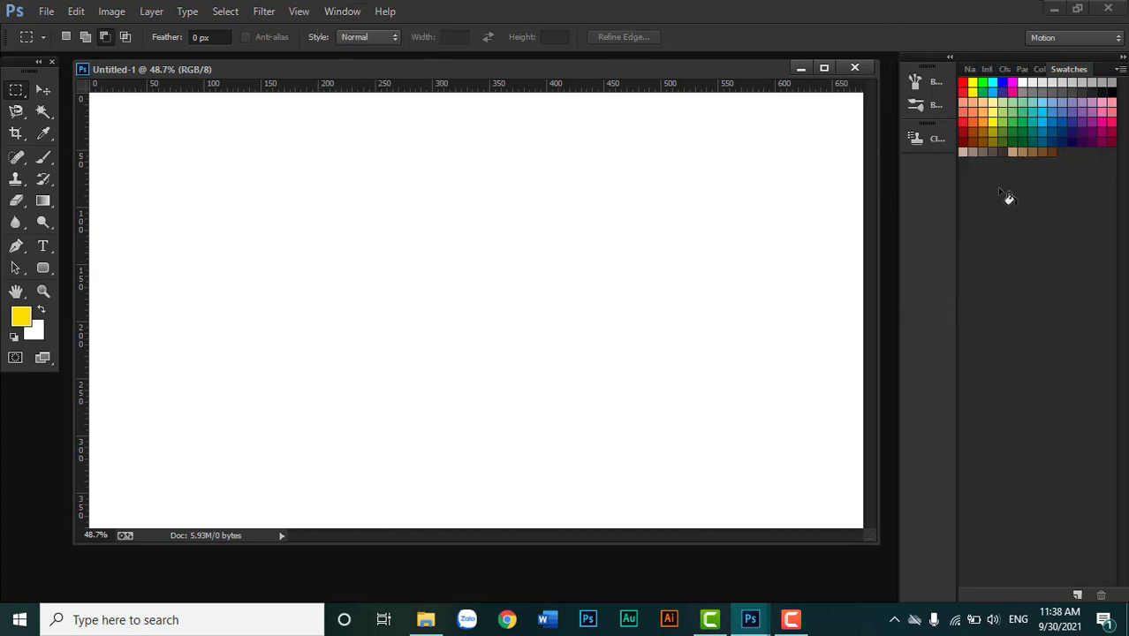
pyautogui.click(342, 12)
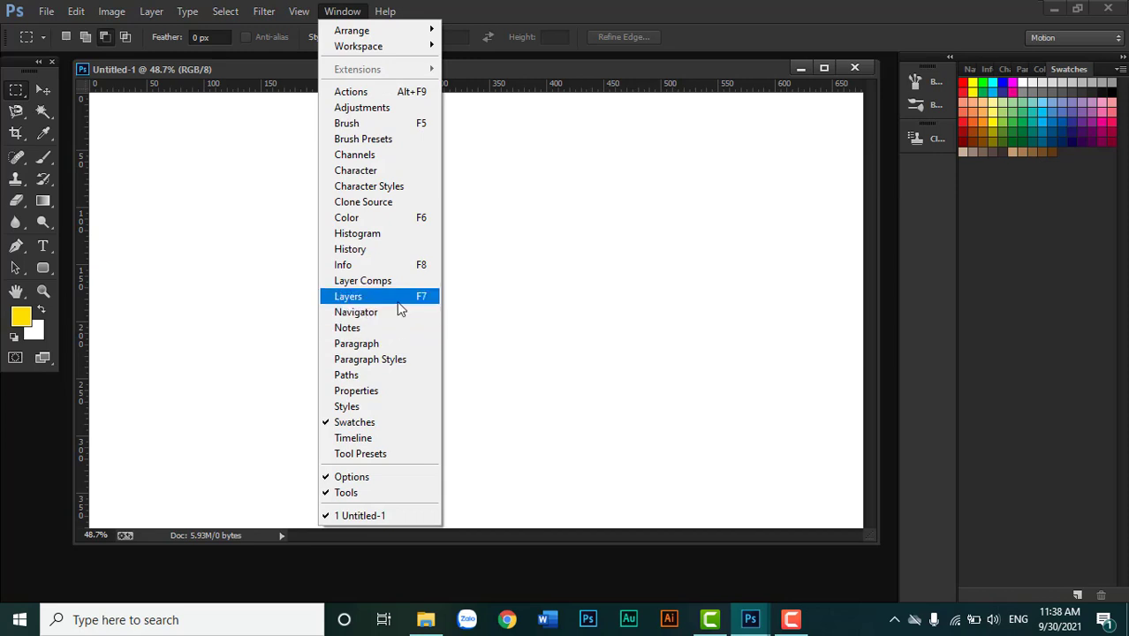
pyautogui.click(568, 63)
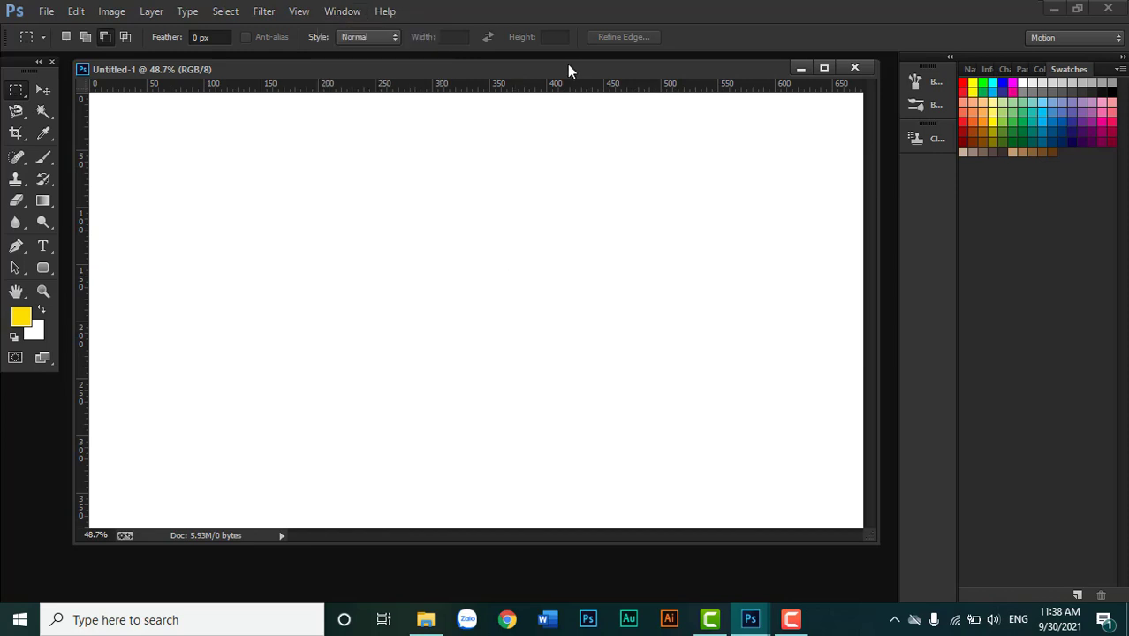
pyautogui.press('F7')
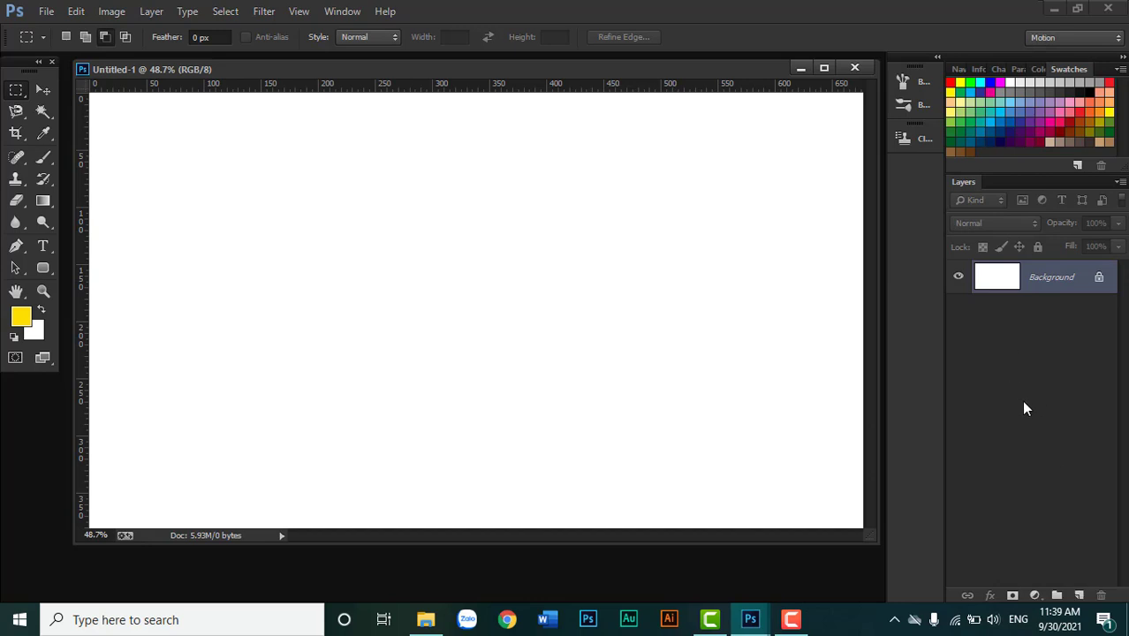
# - Create two new layers named XANH and DO above Background
pyautogui.hotkey('ctrl', 'shift', 'n')
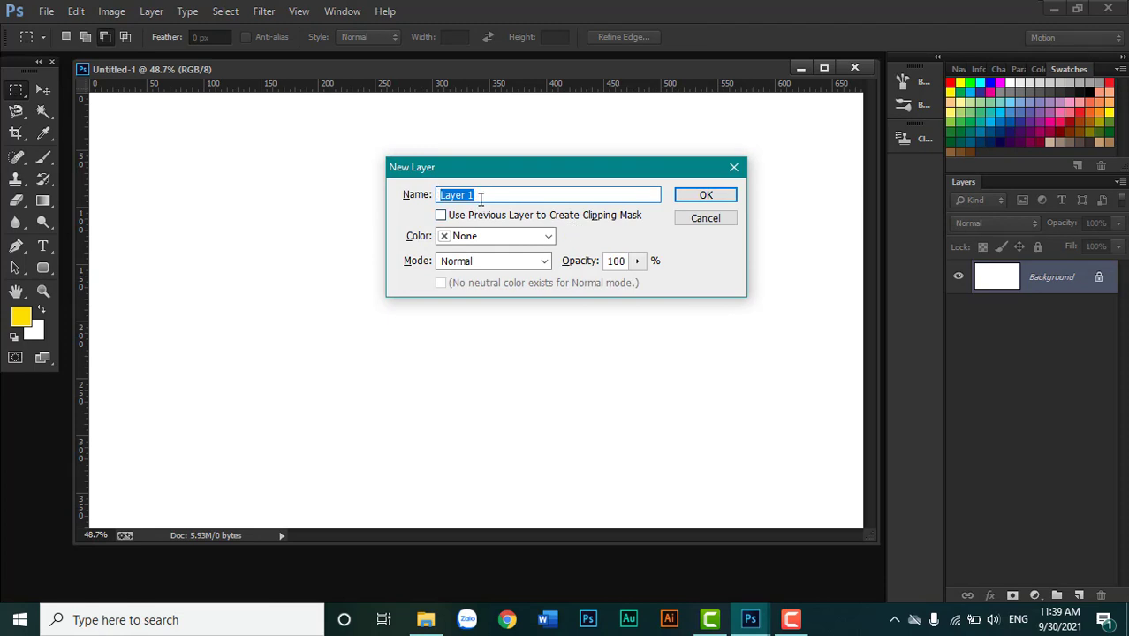
pyautogui.write('XANH')
pyautogui.press('Return')
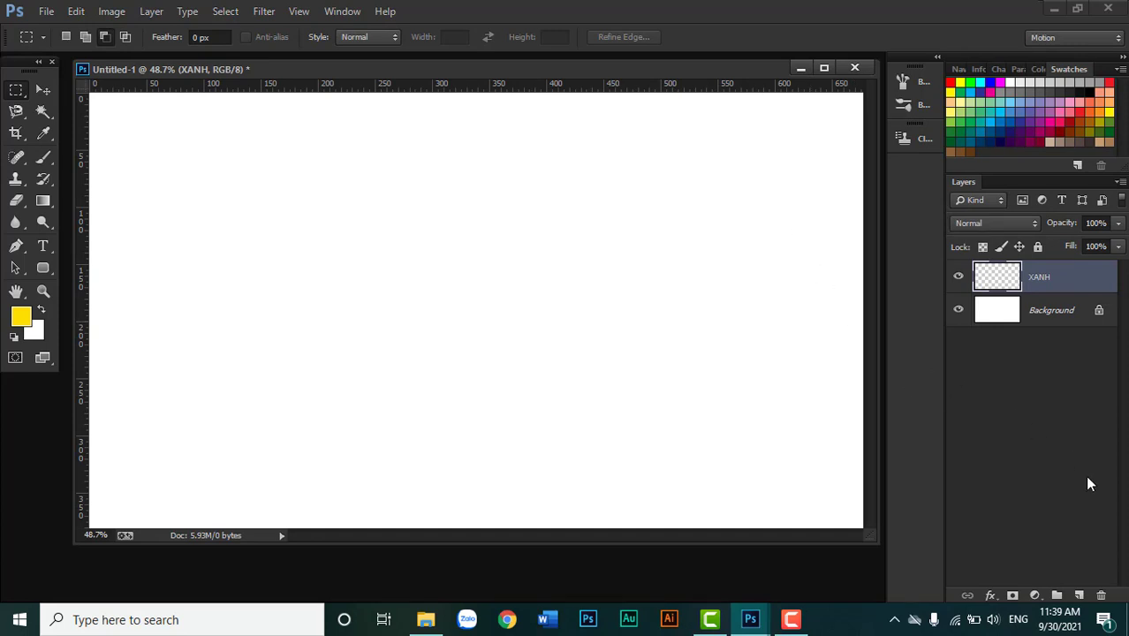
pyautogui.click(1080, 596)
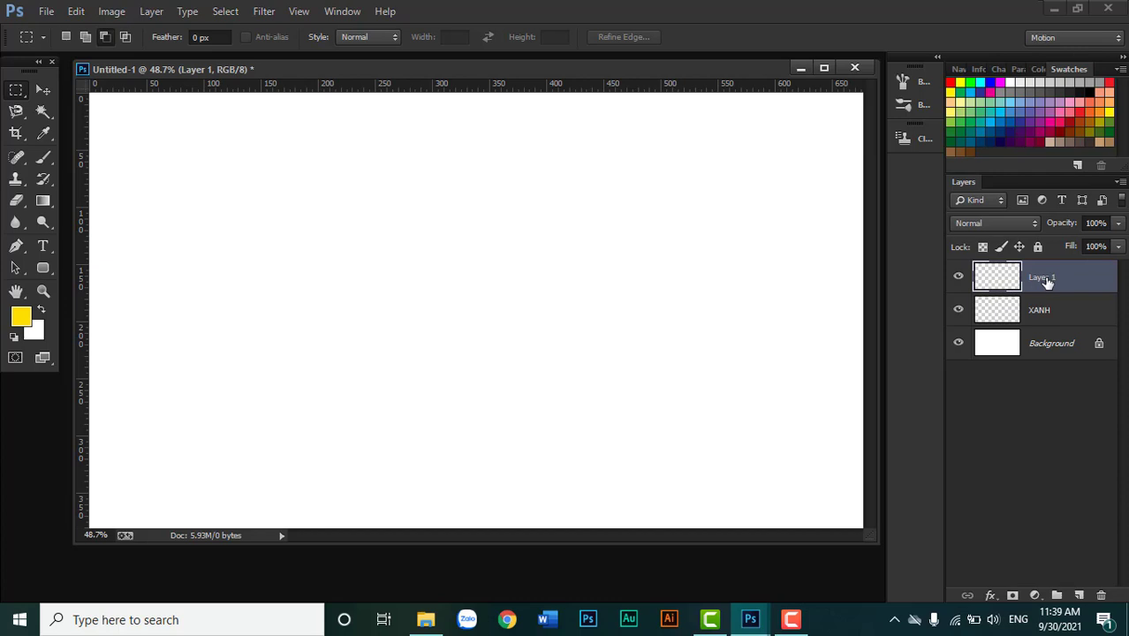
pyautogui.doubleClick(1044, 278)
pyautogui.write('DO')
pyautogui.press('Return')
# - Add a third layer above DO and name it VANG
pyautogui.click(1079, 595)
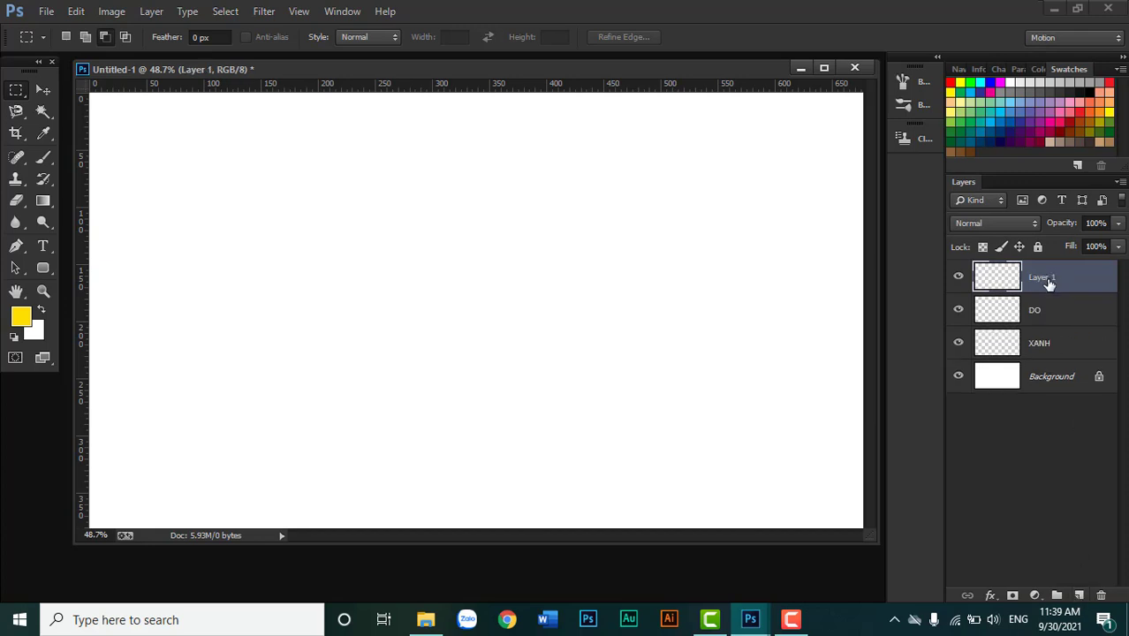
pyautogui.doubleClick(1044, 277)
pyautogui.write('VANG')
pyautogui.press('Return')
# - Fill a rectangular selection near the canvas's top-left with yellow on the VANG layer
pyautogui.click(65, 35)
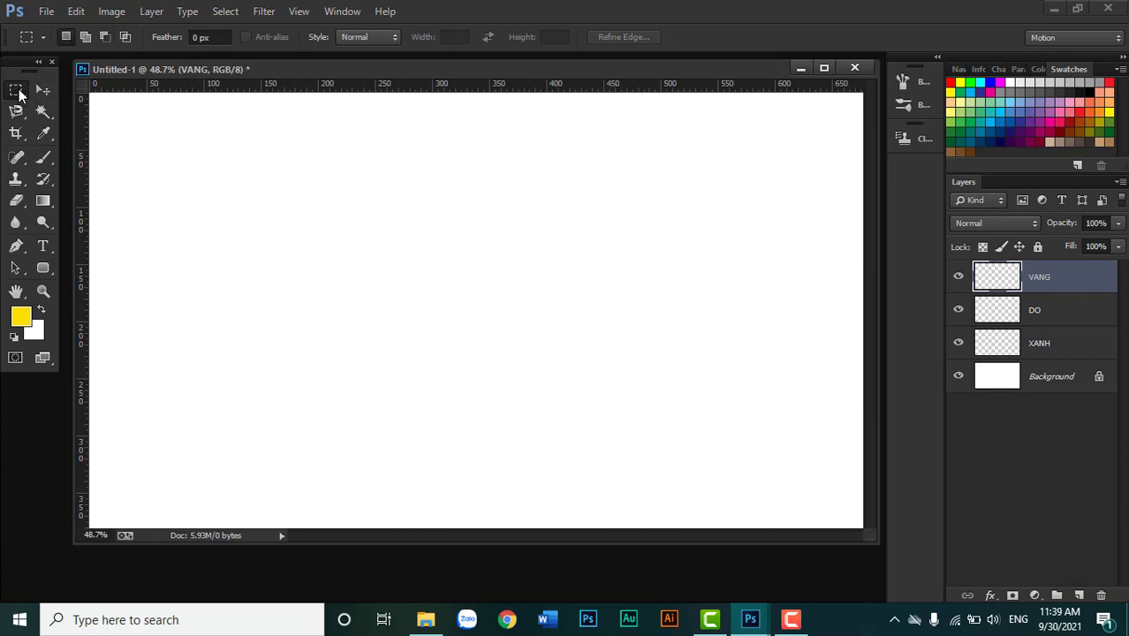
pyautogui.moveTo(132, 139); pyautogui.dragTo(299, 232)
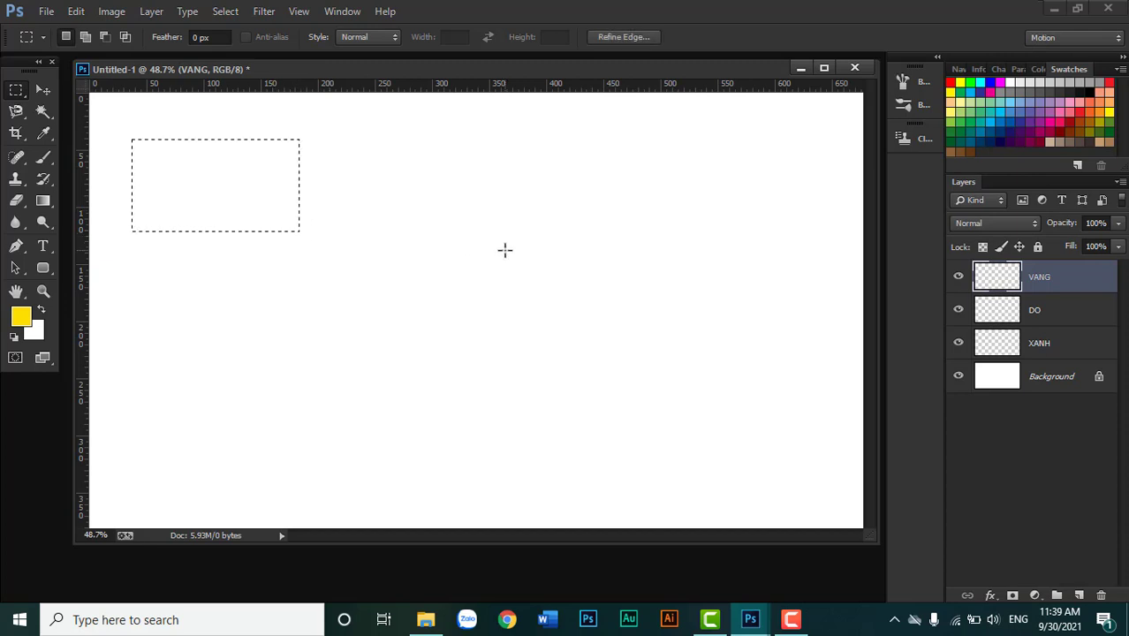
pyautogui.hotkey('alt', 'BackSpace')
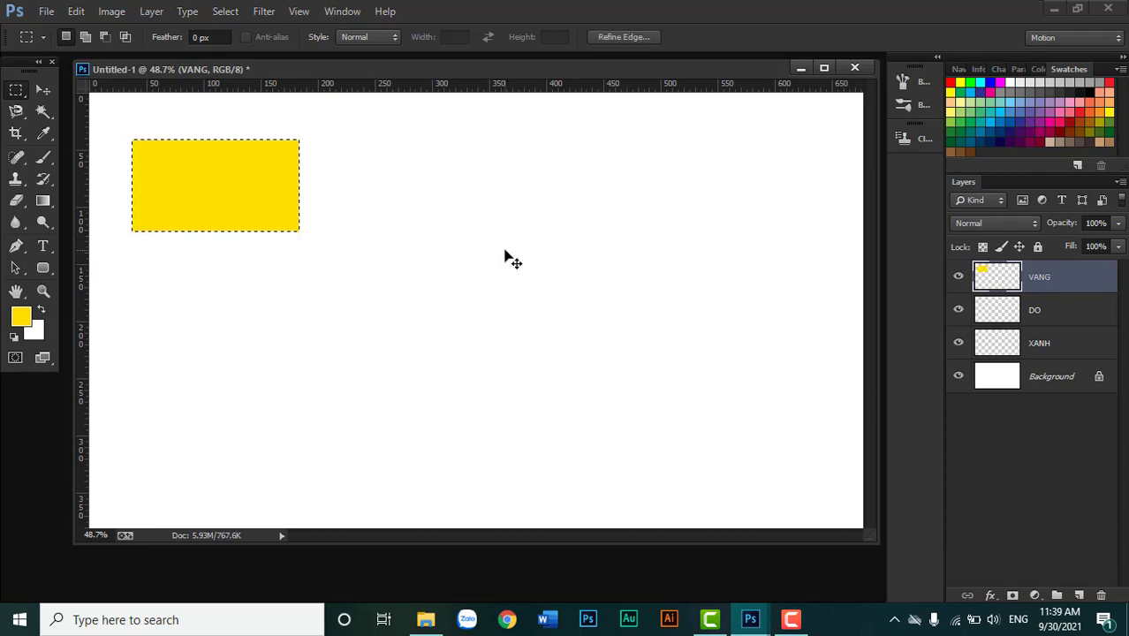
pyautogui.hotkey('ctrl', 'd')
pyautogui.click(1054, 314)
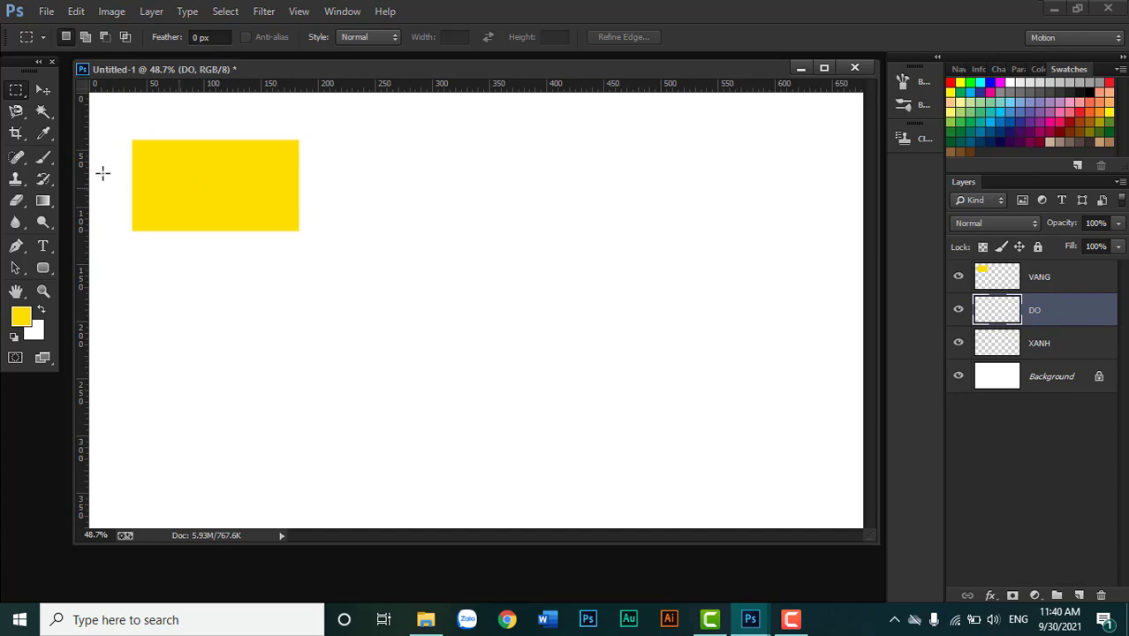
# - Draw an elliptical selection with 0 px feather near the top centre of the canvas
pyautogui.rightClick(17, 92)
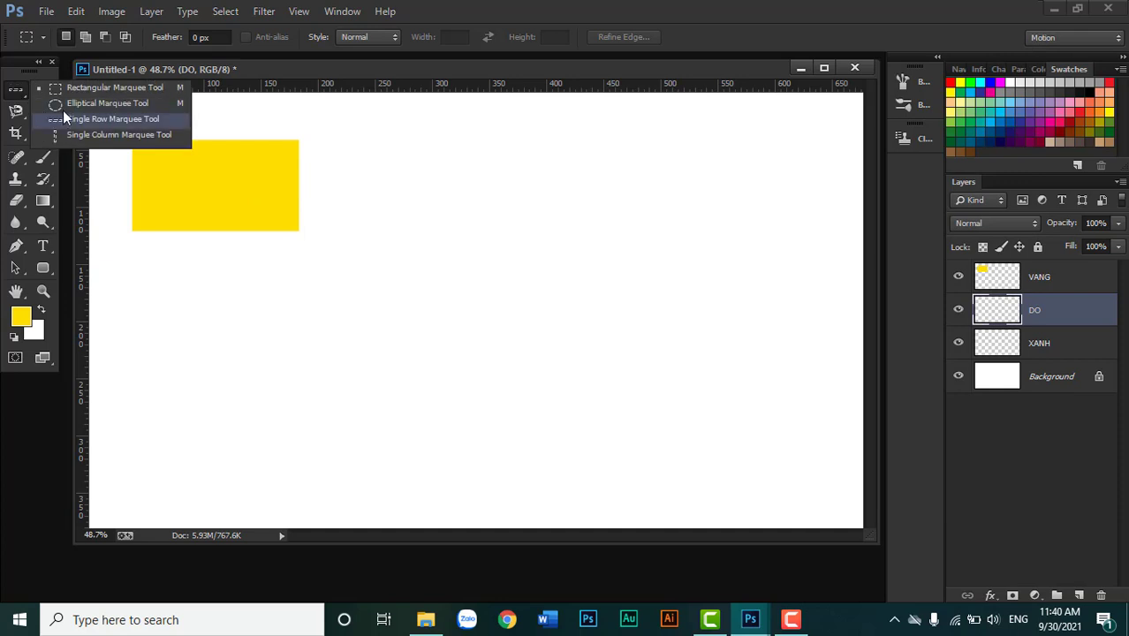
pyautogui.click(62, 111)
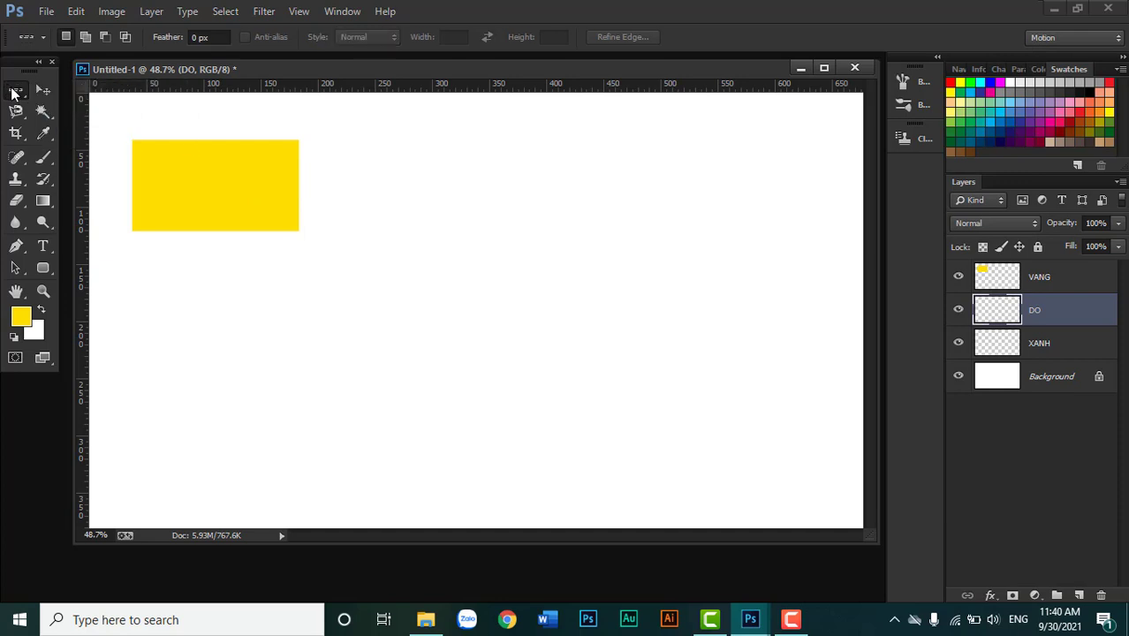
pyautogui.rightClick(15, 92)
pyautogui.click(60, 103)
pyautogui.click(174, 37)
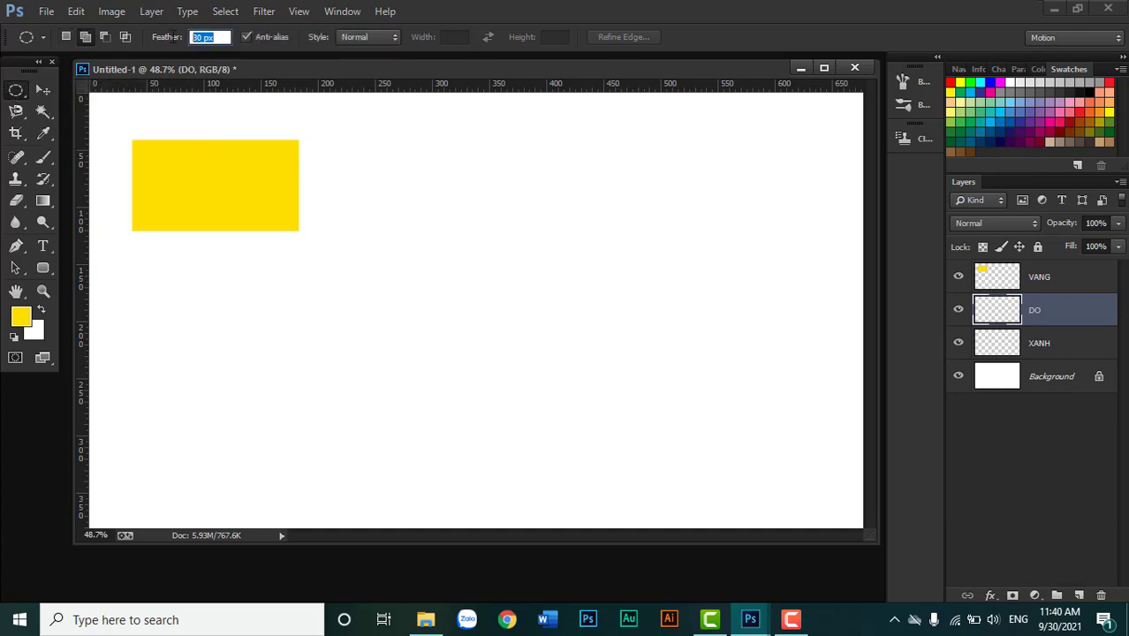
pyautogui.write('0')
pyautogui.moveTo(381, 169)
pyautogui.mouseDown()
pyautogui.moveTo(519, 284)
pyautogui.moveTo(564, 284)
pyautogui.mouseUp()
# - Fill the ellipse with red on the DO layer and deselect it
pyautogui.click(20, 315)
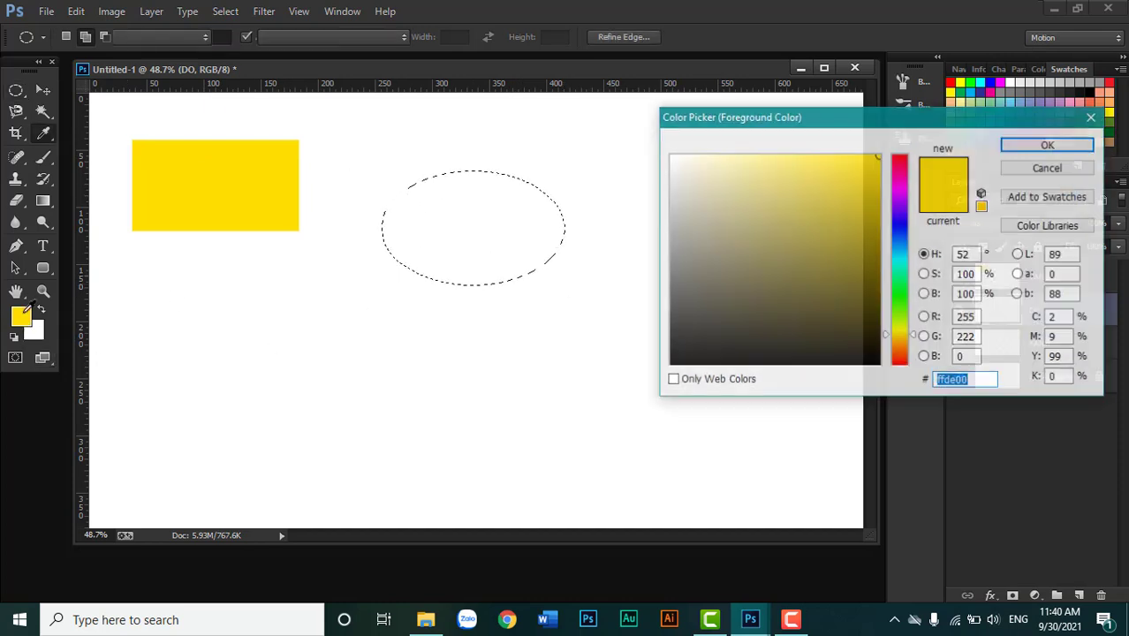
pyautogui.click(901, 158)
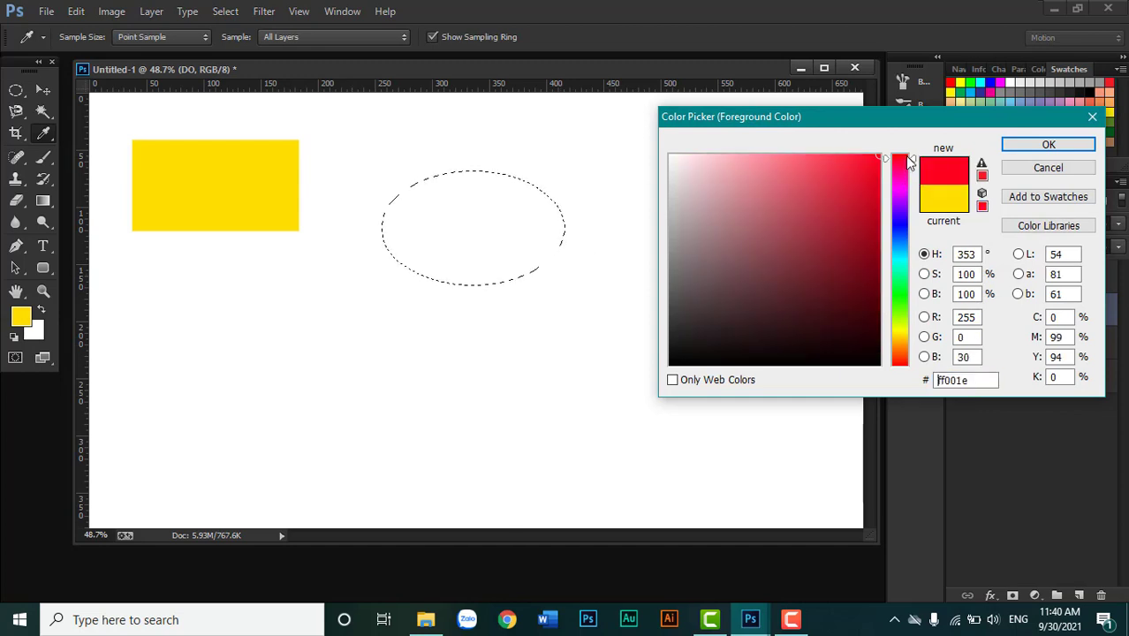
pyautogui.click(1049, 145)
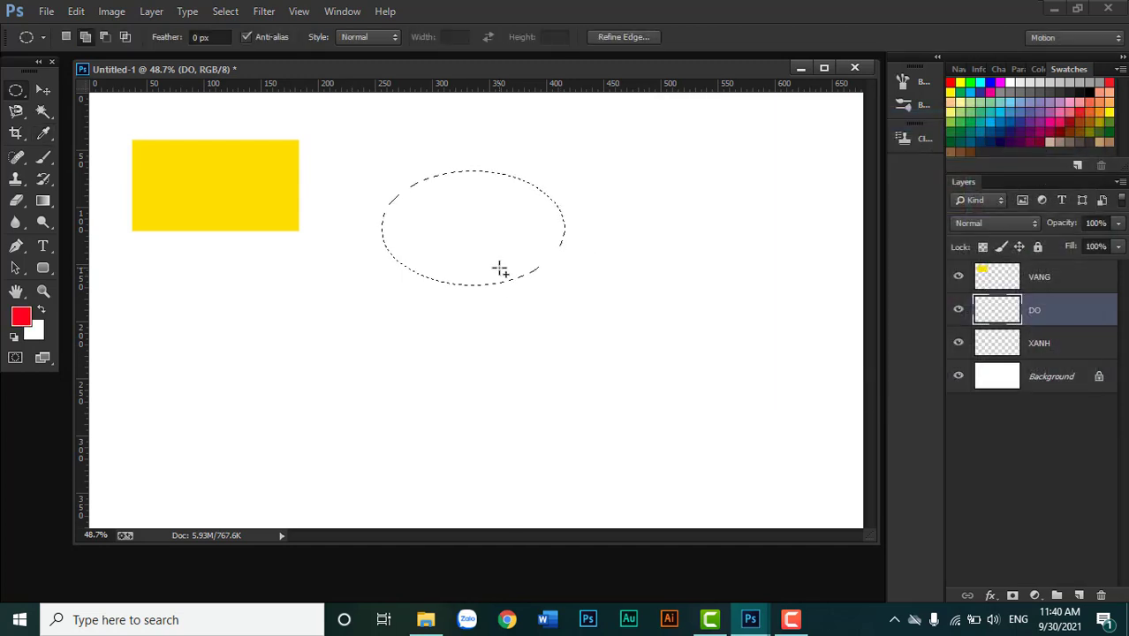
pyautogui.hotkey('alt', 'BackSpace')
pyautogui.hotkey('ctrl', 'd')
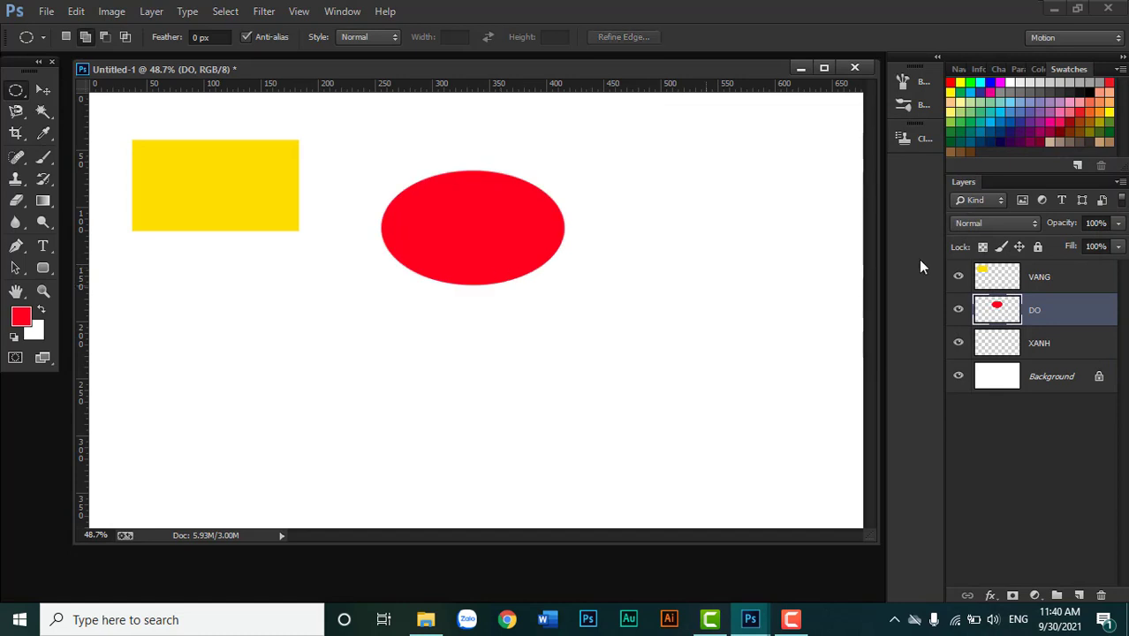
pyautogui.click(1052, 350)
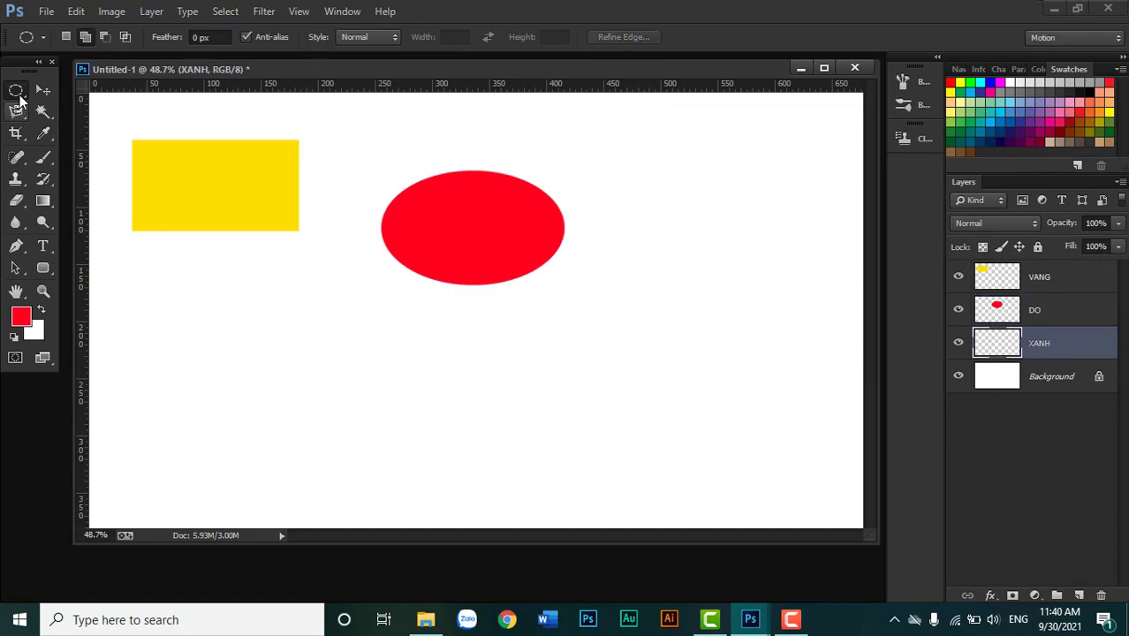
# - Fill a square selection below the red ellipse with dark green on the XANH layer
pyautogui.rightClick(17, 92)
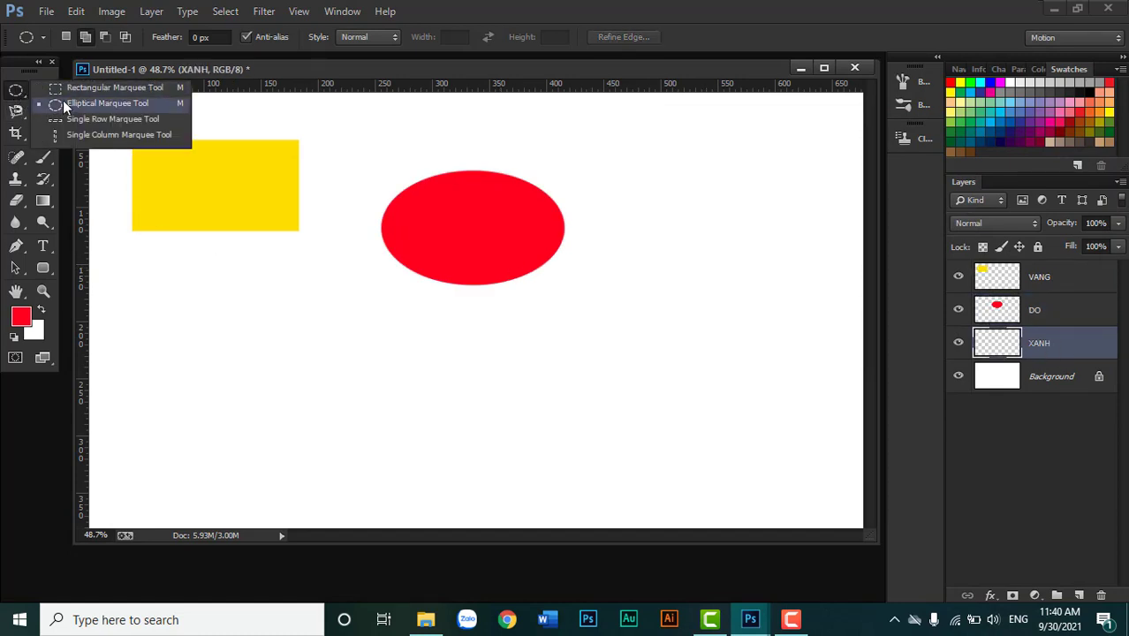
pyautogui.click(71, 88)
pyautogui.moveTo(262, 292); pyautogui.dragTo(384, 403)
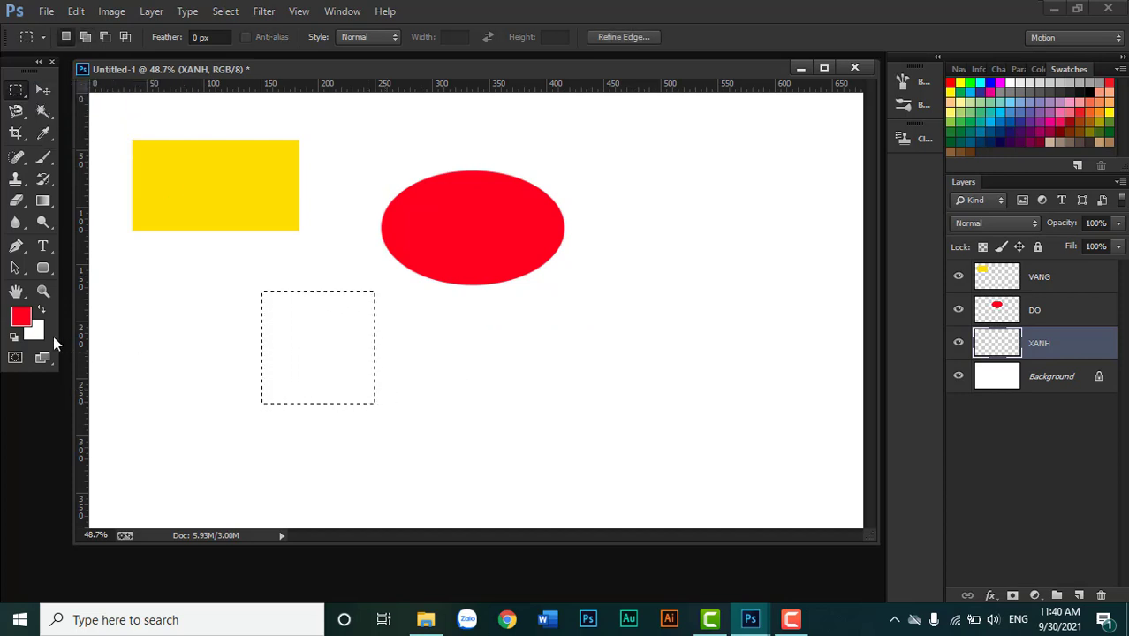
pyautogui.click(25, 314)
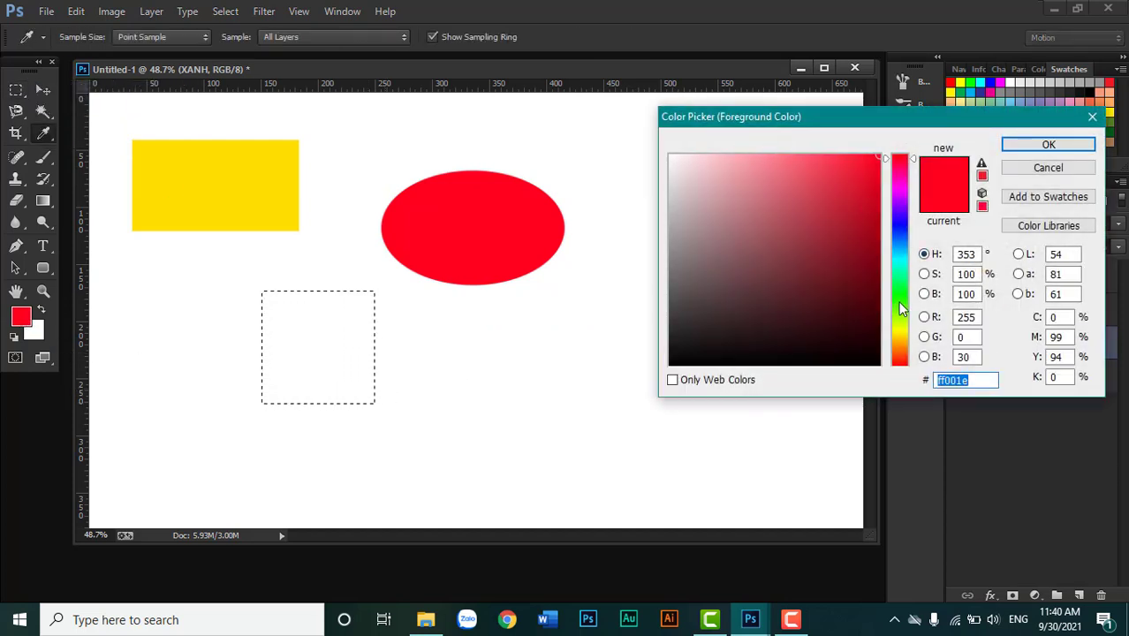
pyautogui.click(900, 302)
pyautogui.moveTo(861, 292); pyautogui.dragTo(880, 281)
pyautogui.click(1048, 144)
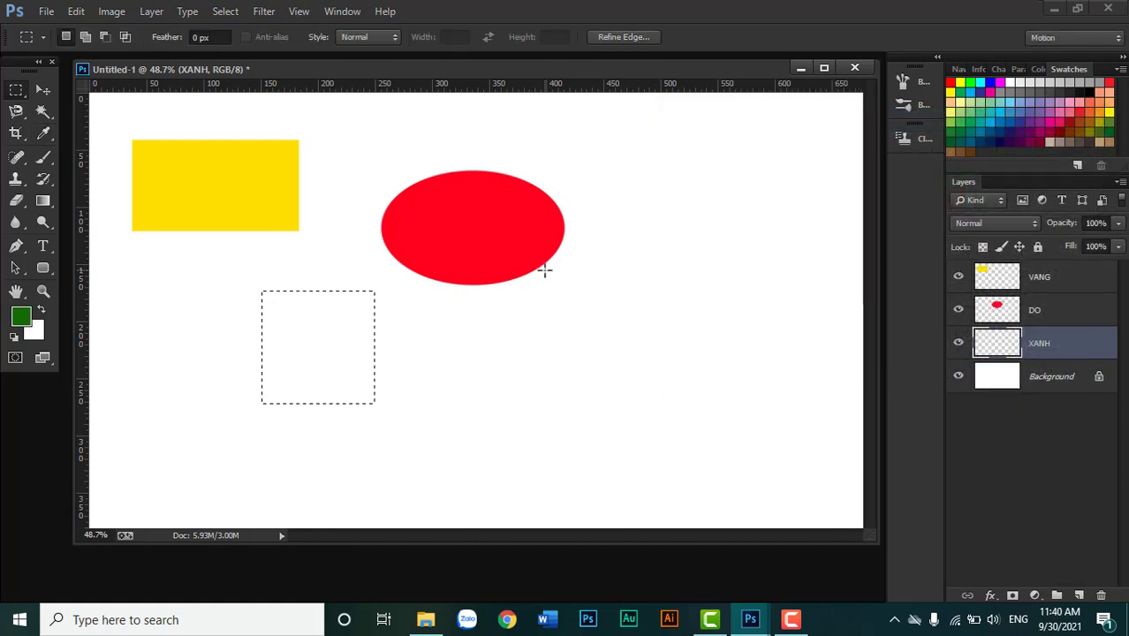
pyautogui.hotkey('alt', 'BackSpace')
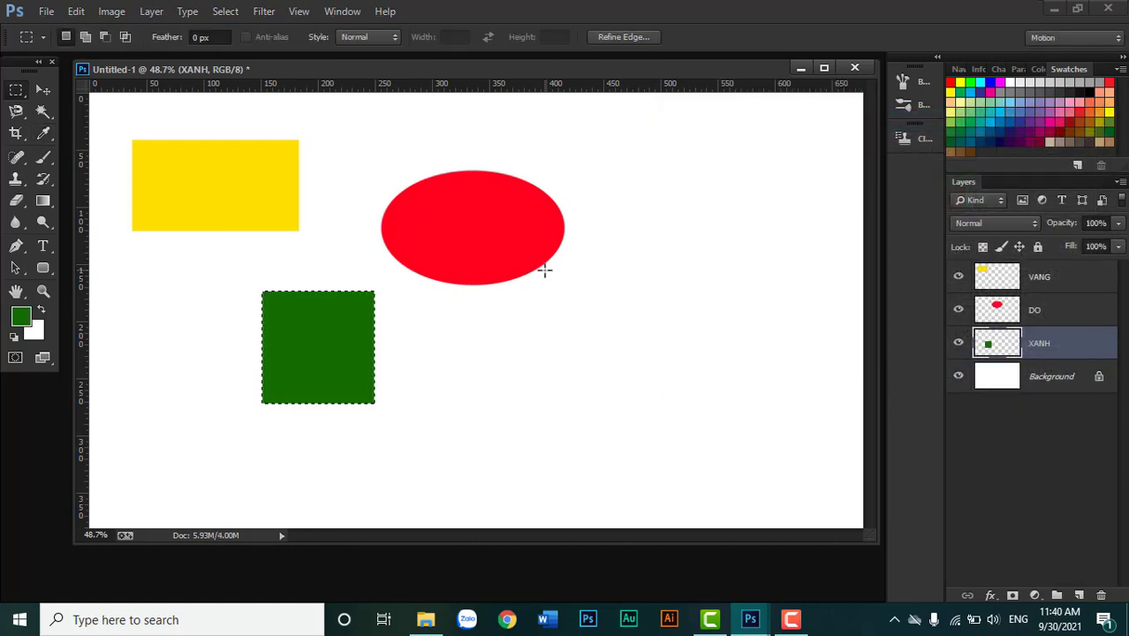
pyautogui.hotkey('ctrl', 'd')
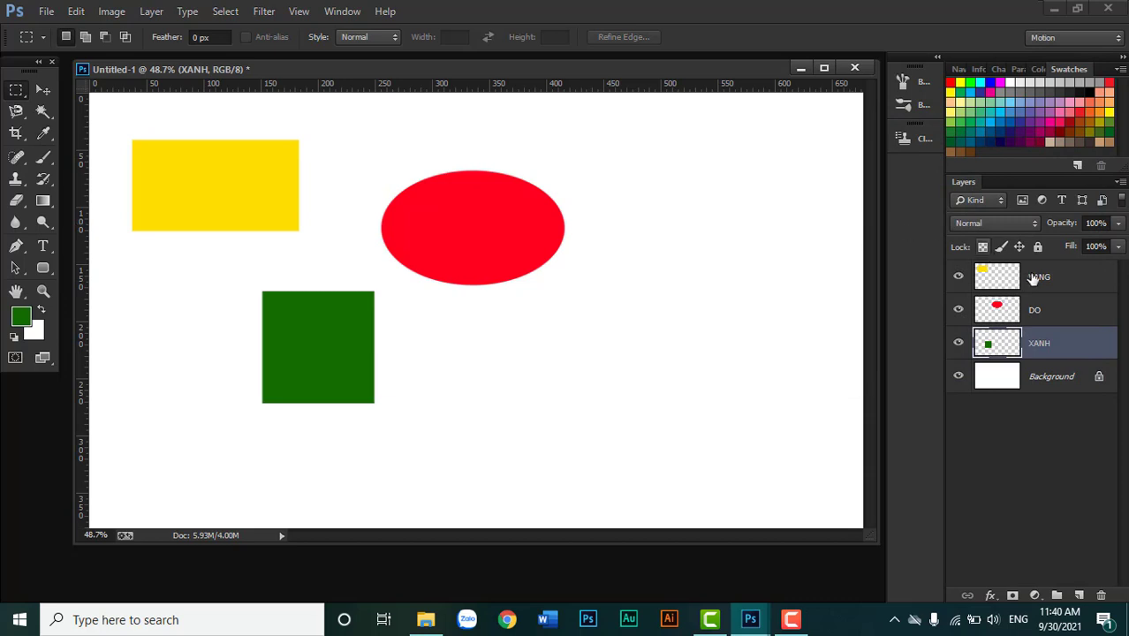
# - Move the yellow rectangle and red ellipse closer together with the Move tool
pyautogui.click(992, 278)
pyautogui.click(996, 307)
pyautogui.click(989, 347)
pyautogui.click(996, 310)
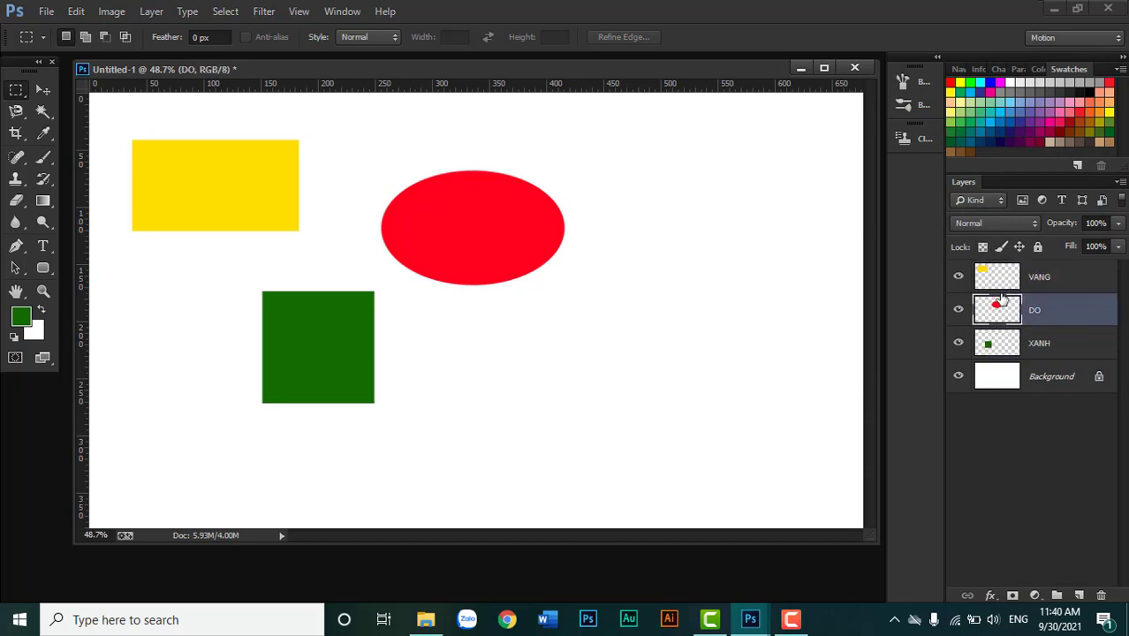
pyautogui.click(998, 281)
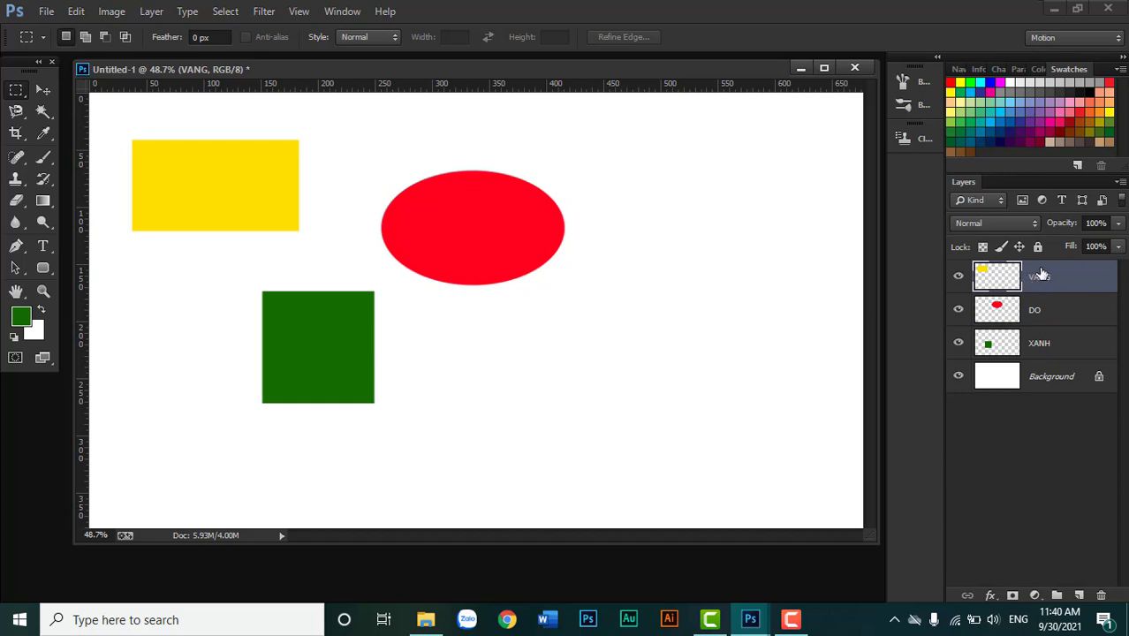
pyautogui.click(44, 91)
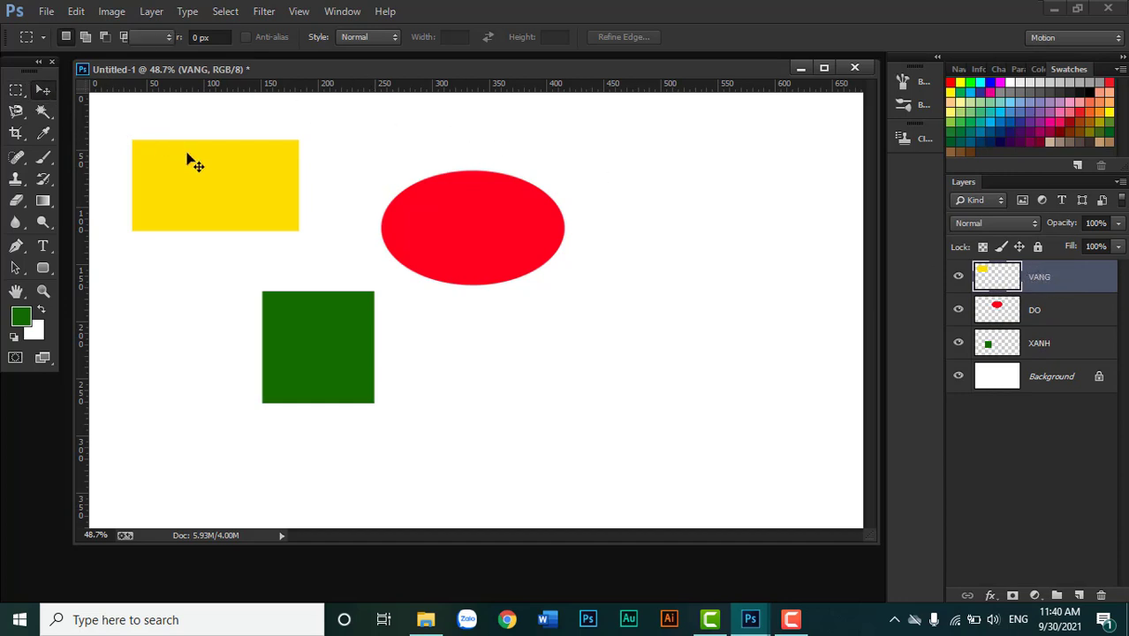
pyautogui.moveTo(211, 175); pyautogui.dragTo(247, 194)
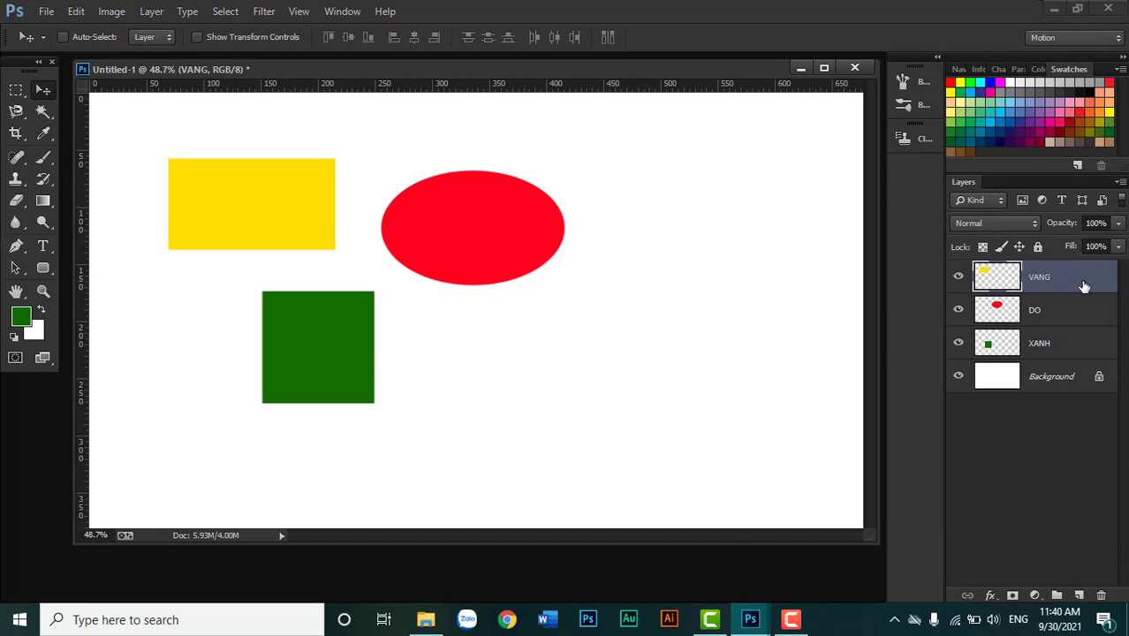
pyautogui.click(1075, 316)
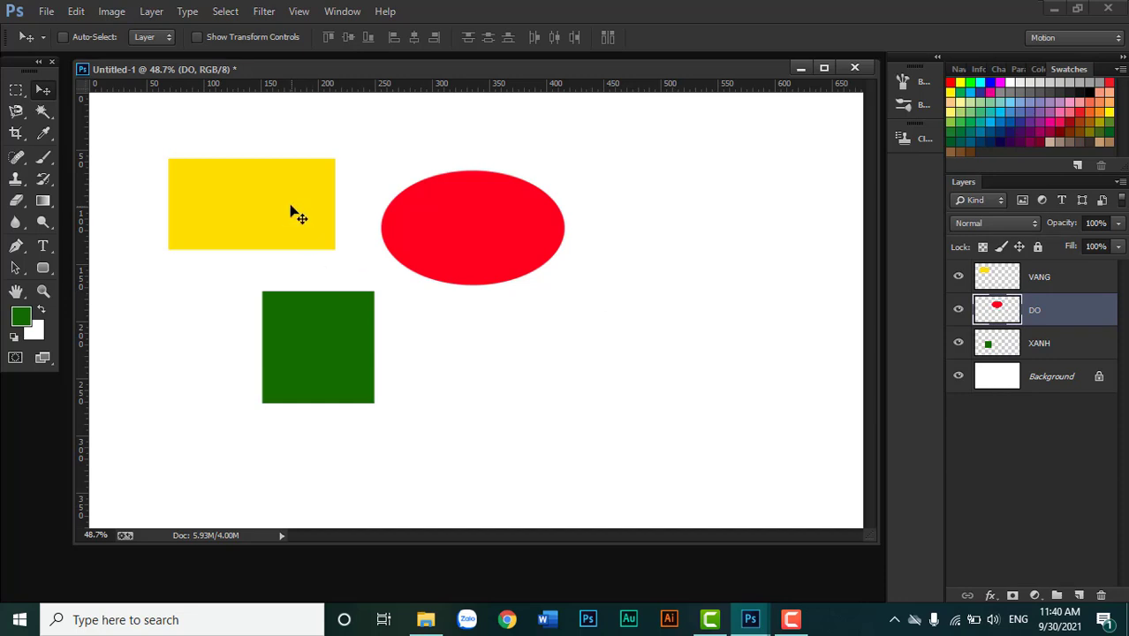
pyautogui.moveTo(297, 210); pyautogui.dragTo(278, 226)
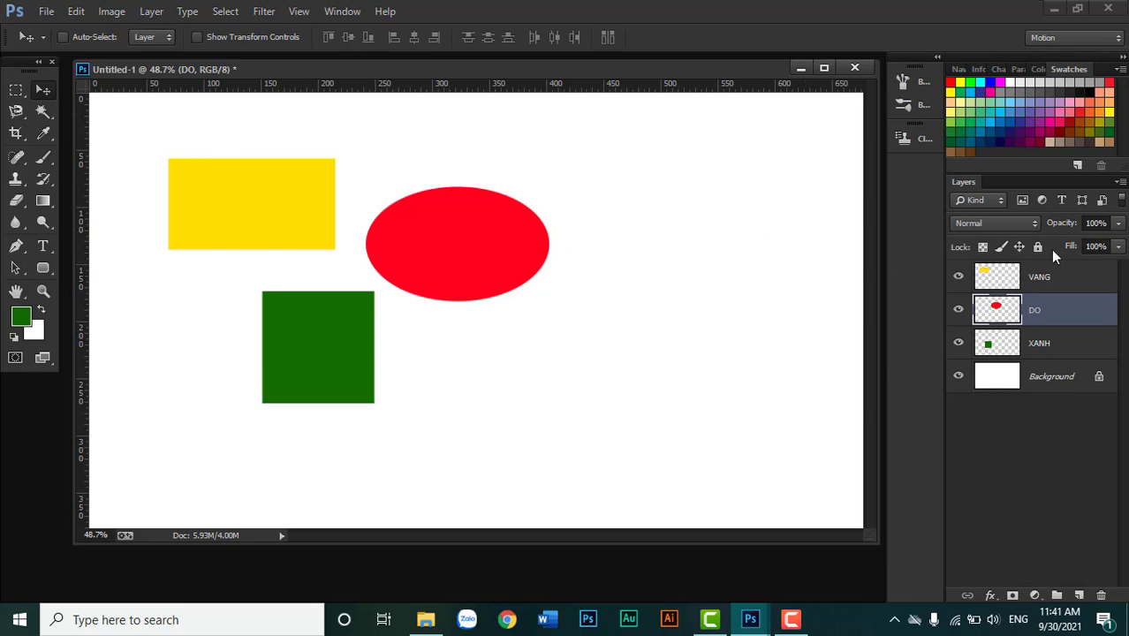
# - Slide the yellow rectangle over the red ellipse and green square, pulling the square in
pyautogui.click(1072, 278)
pyautogui.moveTo(228, 226)
pyautogui.mouseDown()
pyautogui.moveTo(325, 234)
pyautogui.moveTo(340, 251)
pyautogui.mouseUp()
pyautogui.click(1042, 343)
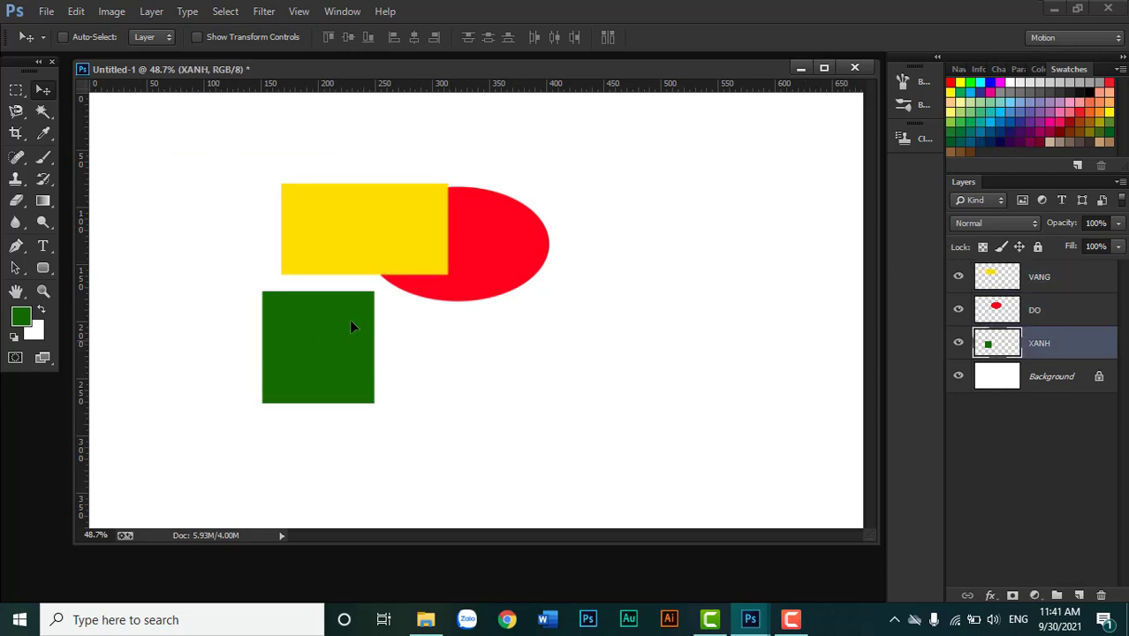
pyautogui.moveTo(351, 322); pyautogui.dragTo(405, 300)
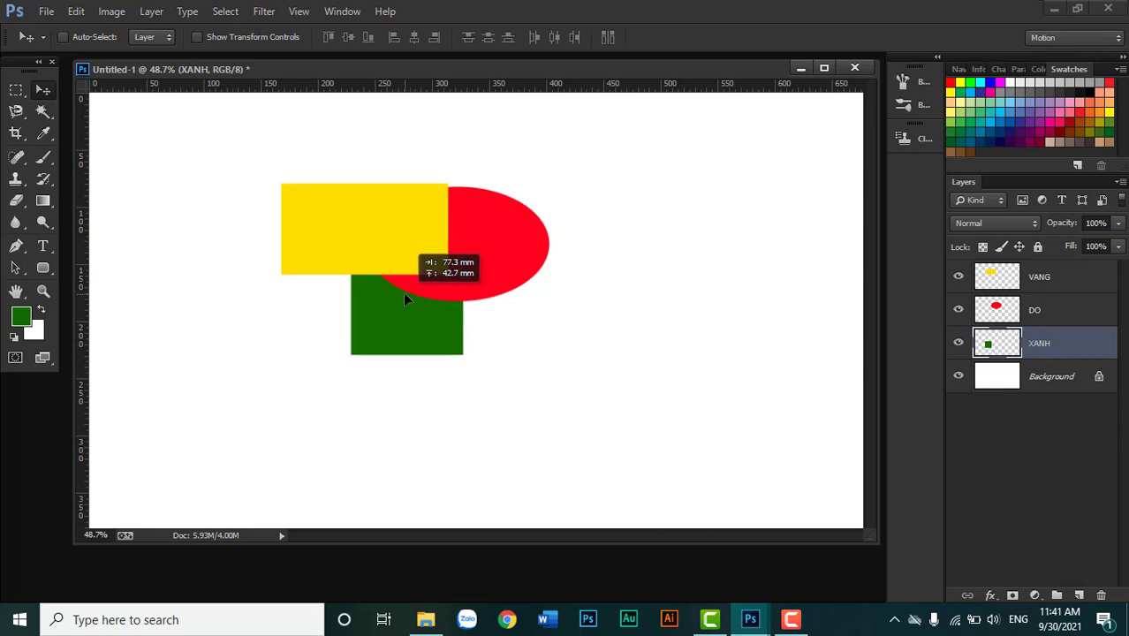
pyautogui.click(1050, 281)
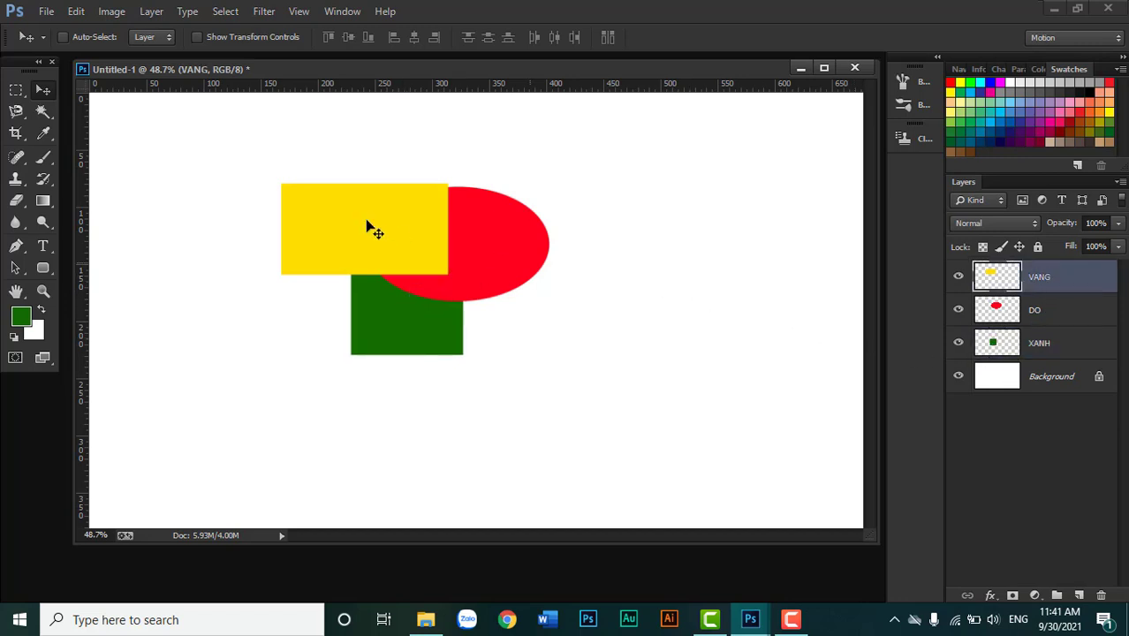
pyautogui.moveTo(399, 219)
pyautogui.mouseDown()
pyautogui.moveTo(462, 281)
pyautogui.moveTo(499, 268)
pyautogui.mouseUp()
pyautogui.click(1054, 316)
pyautogui.click(1057, 345)
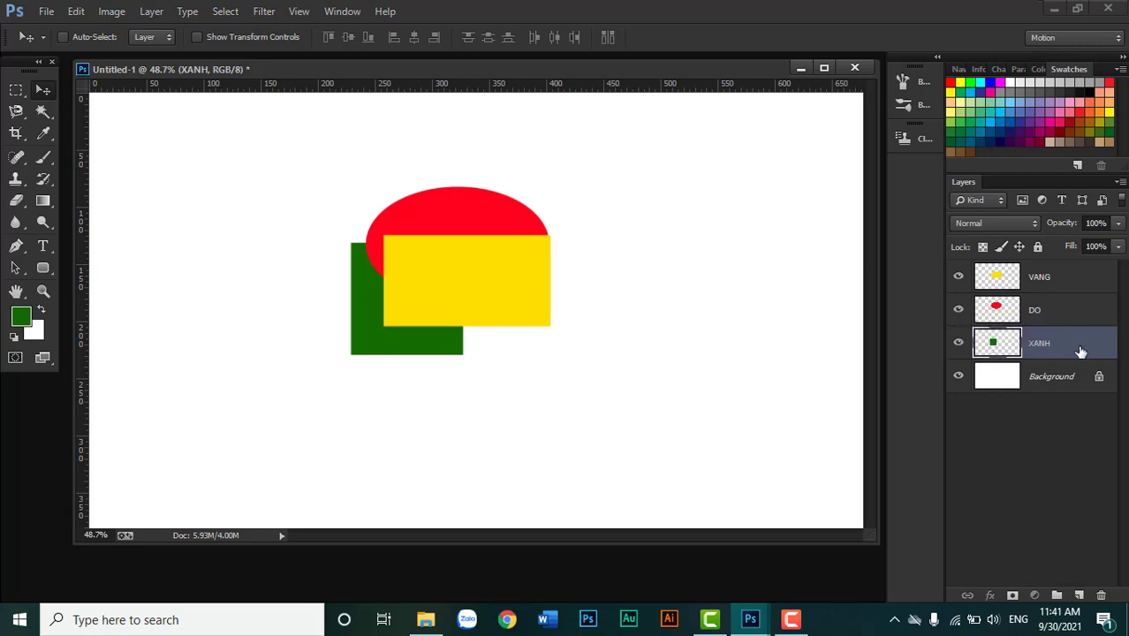
# - Move the XANH layer to the top and raise the green square over the red ellipse
pyautogui.moveTo(1084, 343); pyautogui.dragTo(1092, 265)
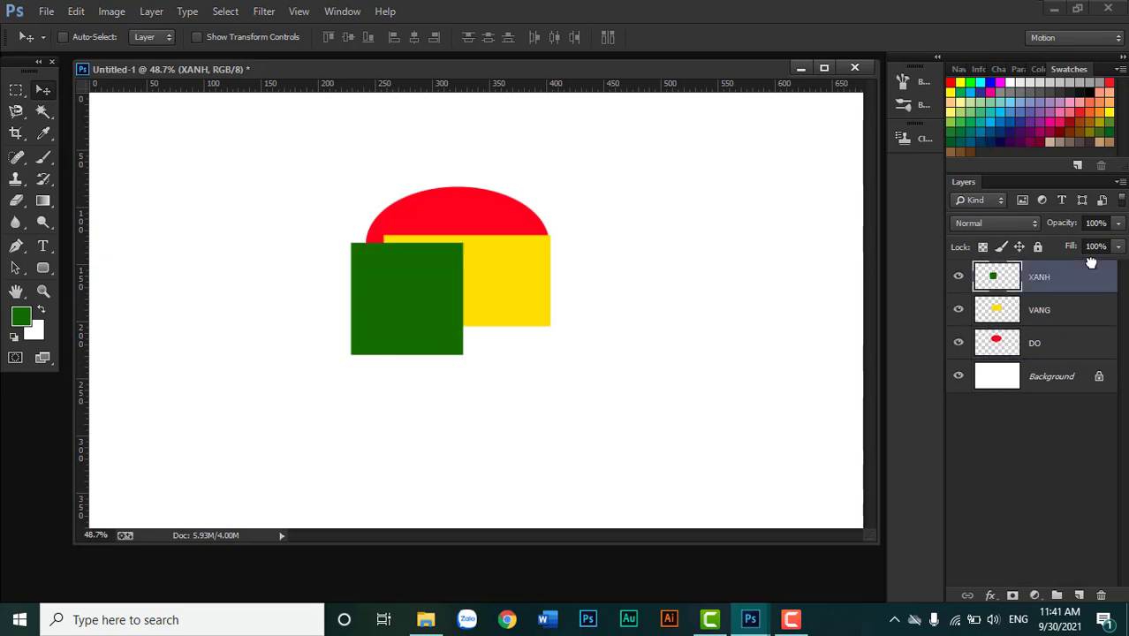
pyautogui.moveTo(409, 310); pyautogui.dragTo(420, 228)
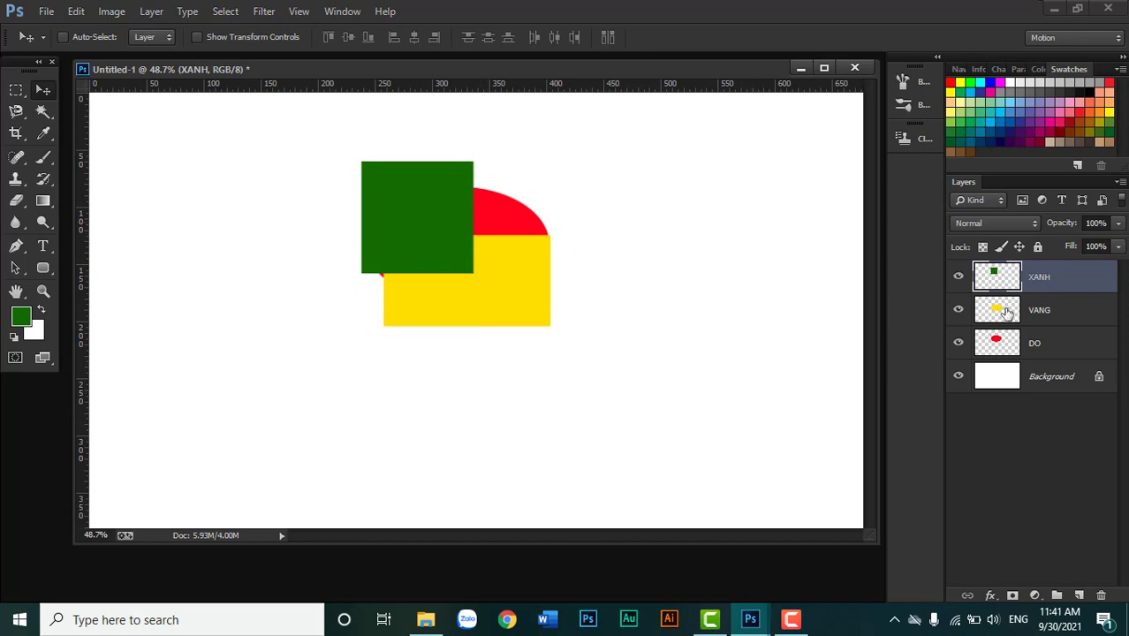
pyautogui.click(1077, 319)
pyautogui.click(1060, 349)
pyautogui.click(1078, 309)
pyautogui.click(1070, 286)
pyautogui.click(518, 302)
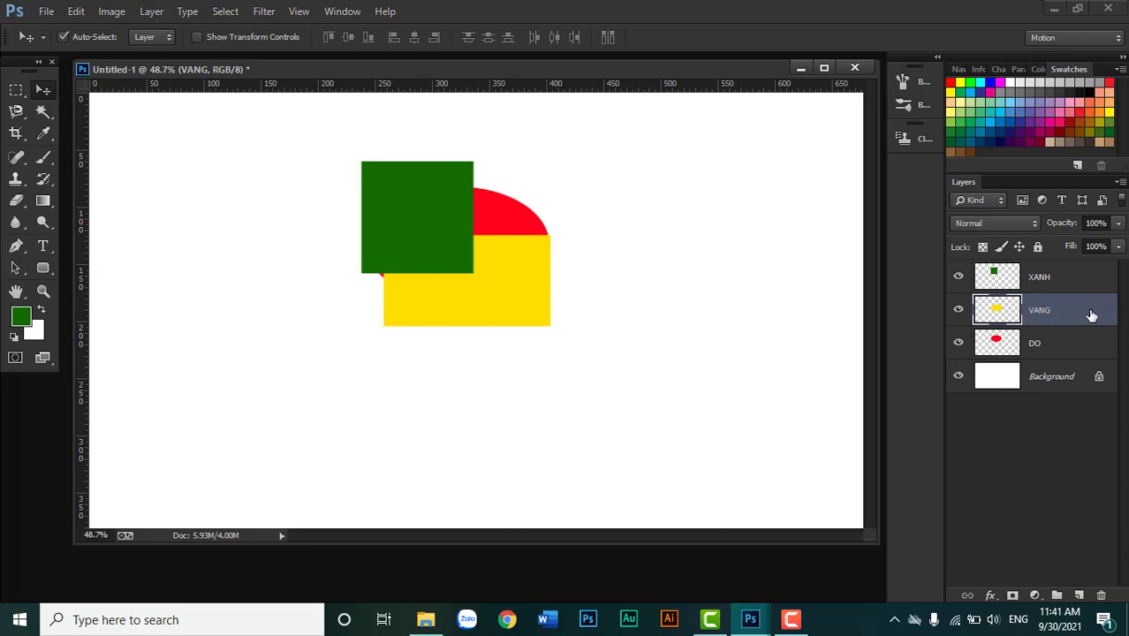
pyautogui.click(512, 227)
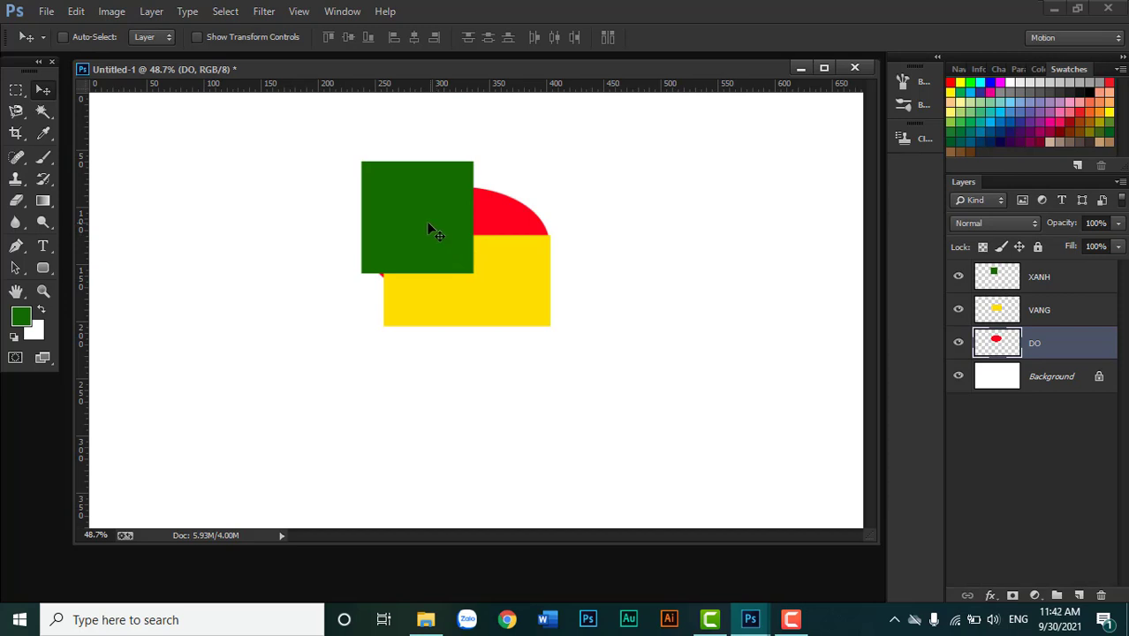
pyautogui.moveTo(1078, 283); pyautogui.dragTo(1075, 331)
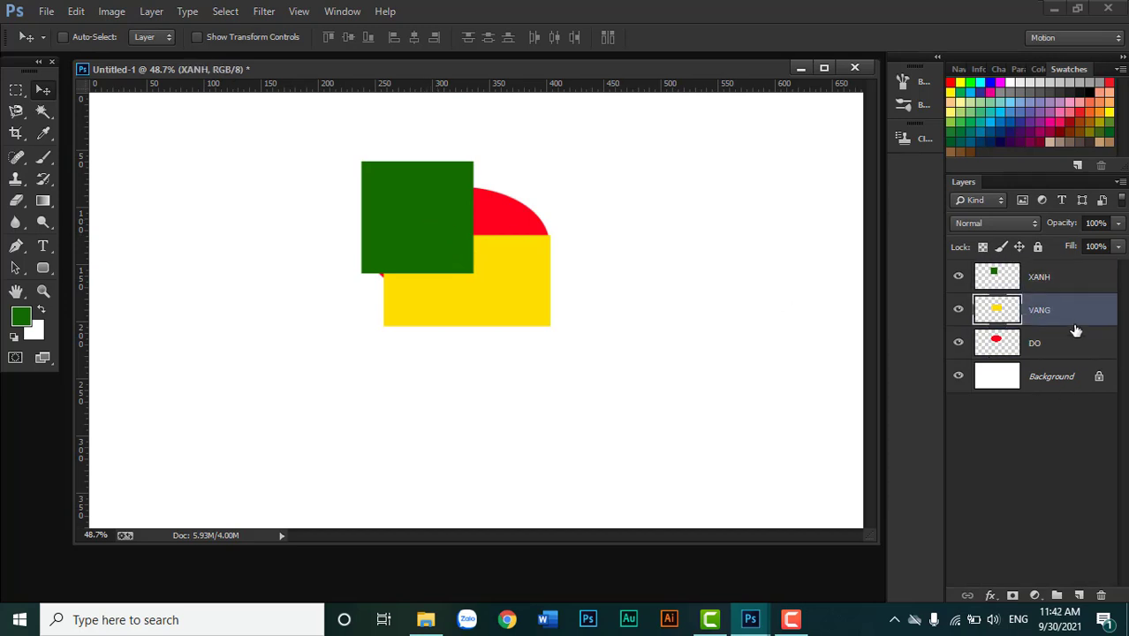
pyautogui.click(1074, 327)
pyautogui.keyDown('ctrl'); pyautogui.click(502, 214); pyautogui.keyUp('ctrl')
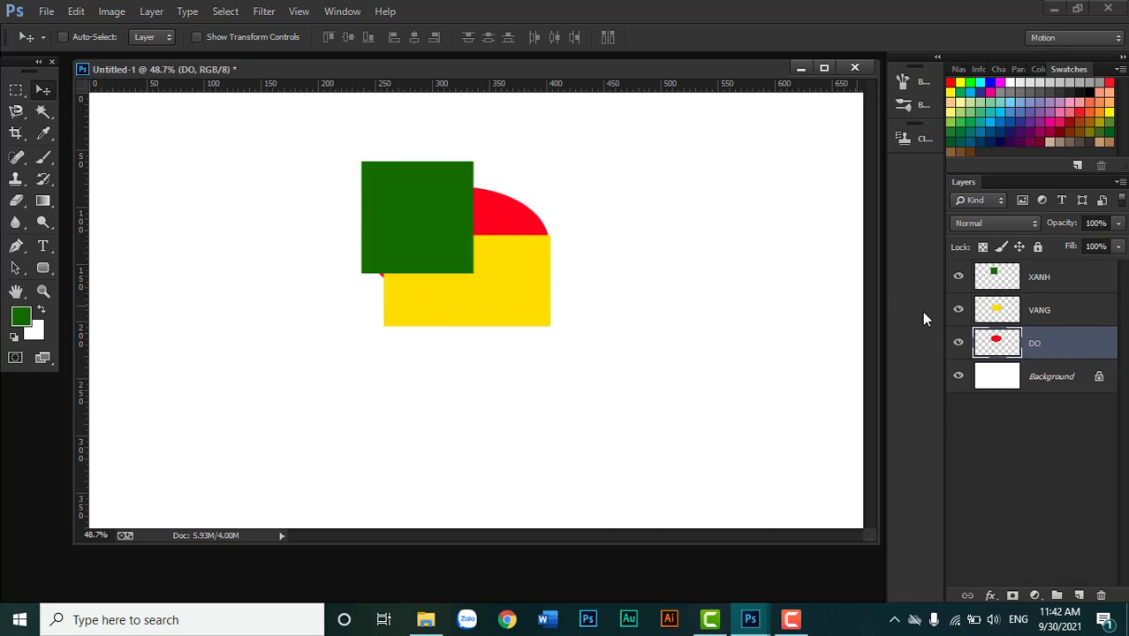
pyautogui.click(1059, 283)
pyautogui.click(1065, 314)
pyautogui.click(1077, 344)
pyautogui.click(1022, 281)
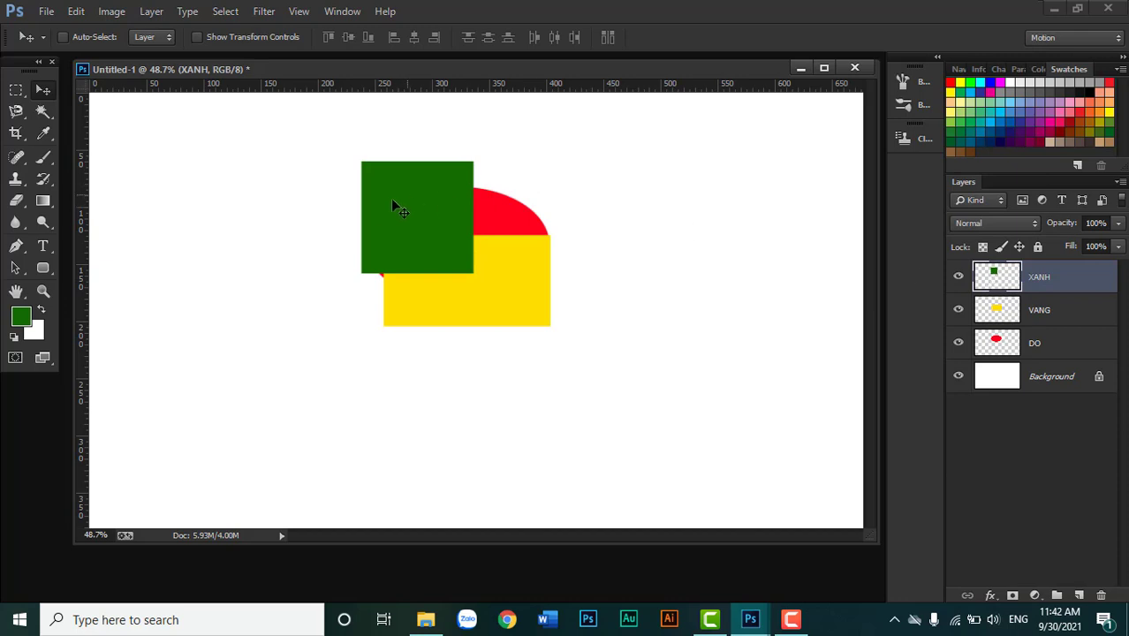
# - Drag the green square down and slightly right over the red ellipse and yellow rectangle
pyautogui.click(959, 278)
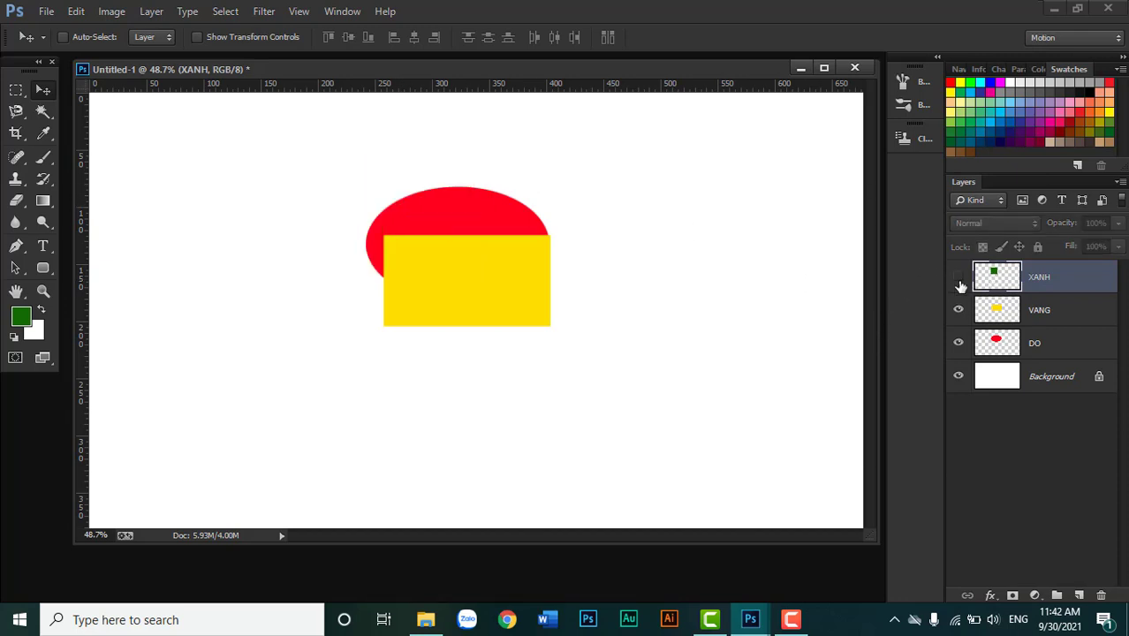
pyautogui.click(959, 277)
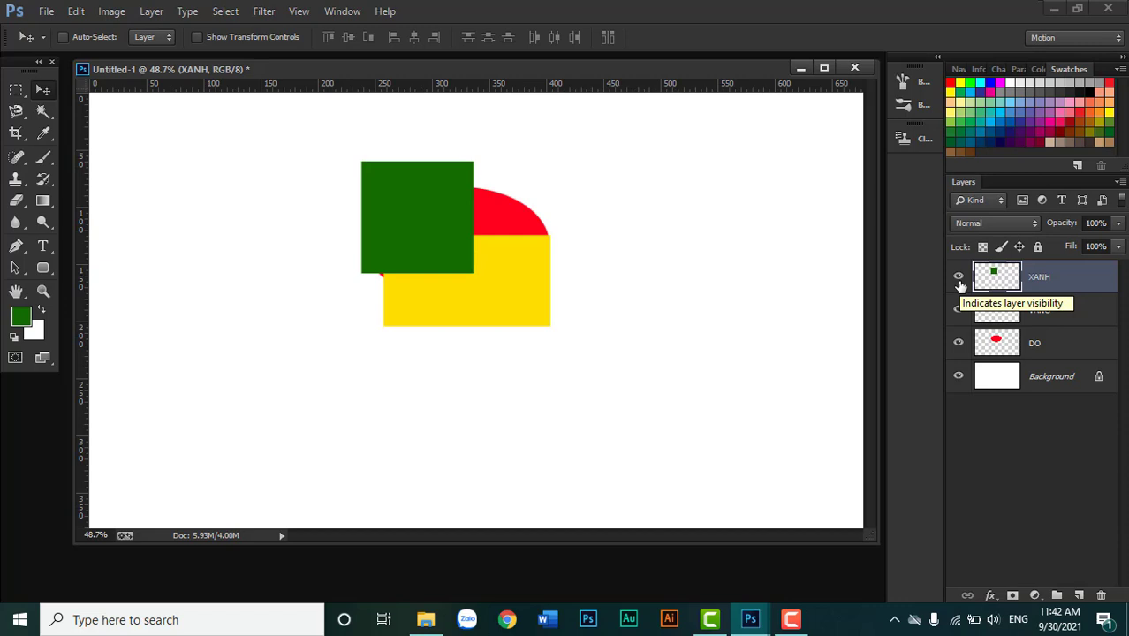
pyautogui.click(1079, 314)
pyautogui.click(1069, 296)
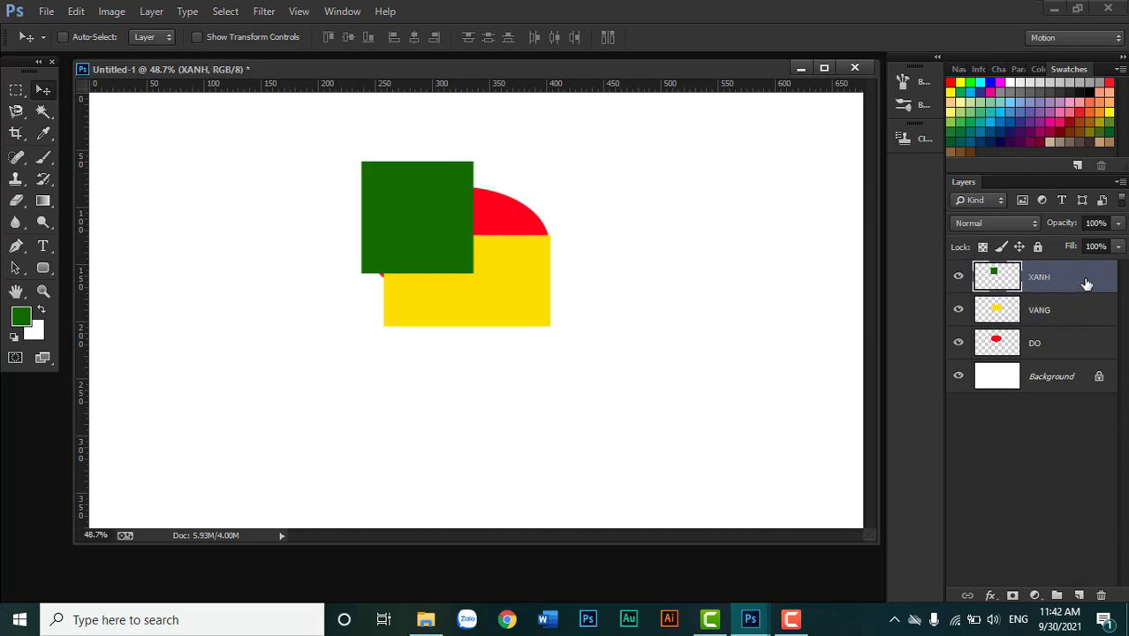
pyautogui.moveTo(1087, 284)
pyautogui.mouseDown()
pyautogui.moveTo(1104, 599)
pyautogui.moveTo(1059, 280)
pyautogui.mouseUp()
pyautogui.moveTo(426, 210); pyautogui.dragTo(435, 251)
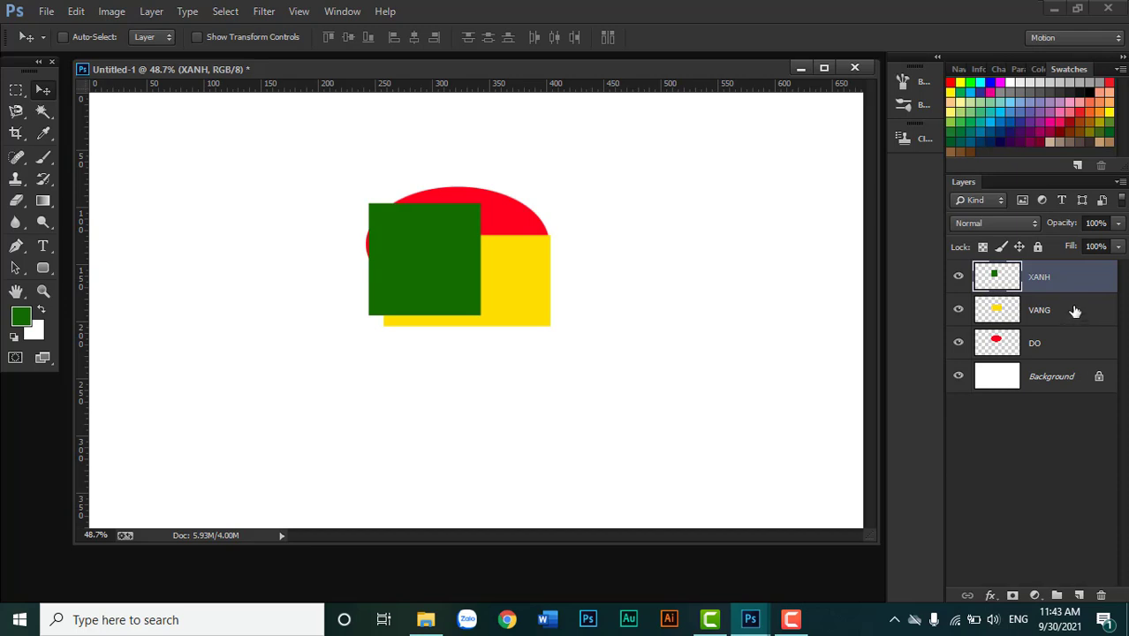
# - Select XANH, VANG and DO together and link them with Link Layers
pyautogui.keyDown('ctrl'); pyautogui.click(1075, 311); pyautogui.keyUp('ctrl')
pyautogui.keyDown('ctrl'); pyautogui.click(1066, 352); pyautogui.keyUp('ctrl')
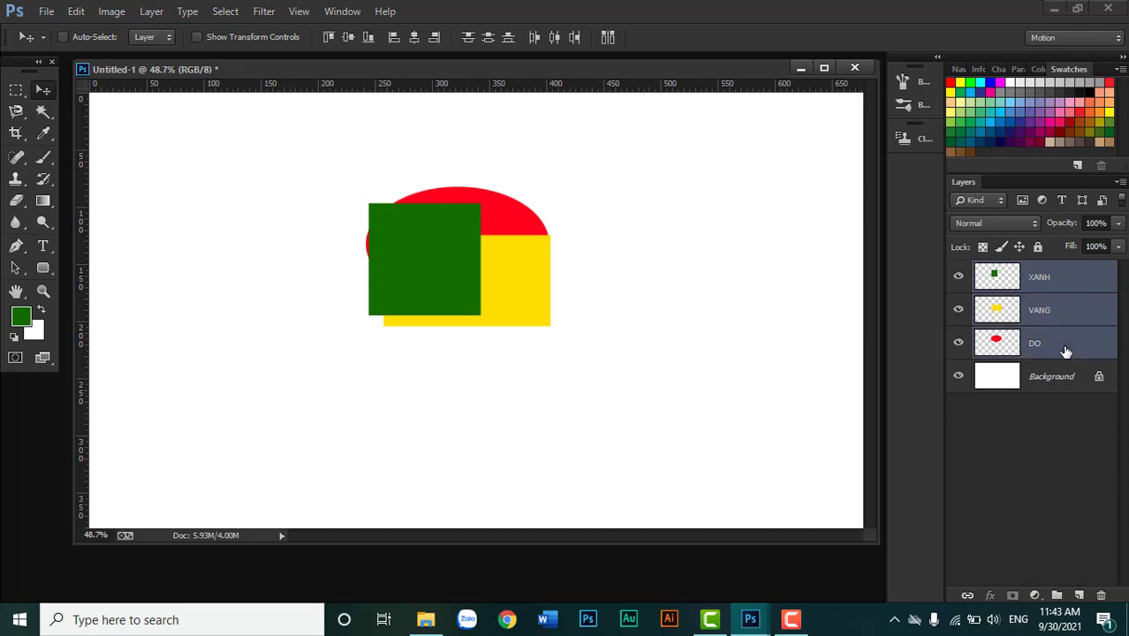
pyautogui.click(1075, 286)
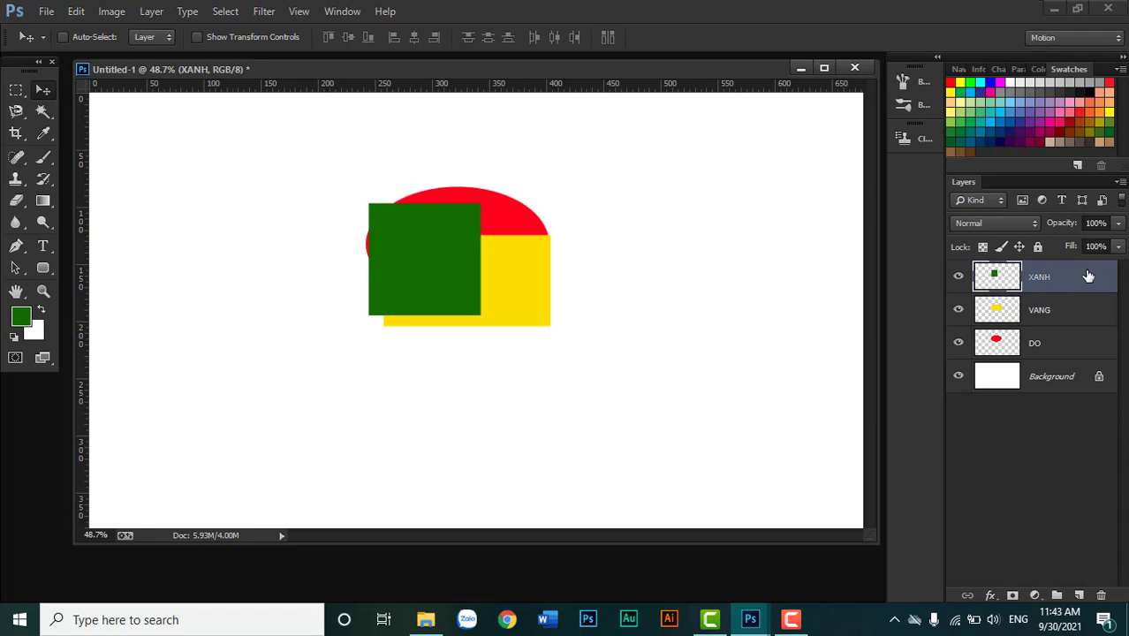
pyautogui.keyDown('shift'); pyautogui.click(1070, 347); pyautogui.keyUp('shift')
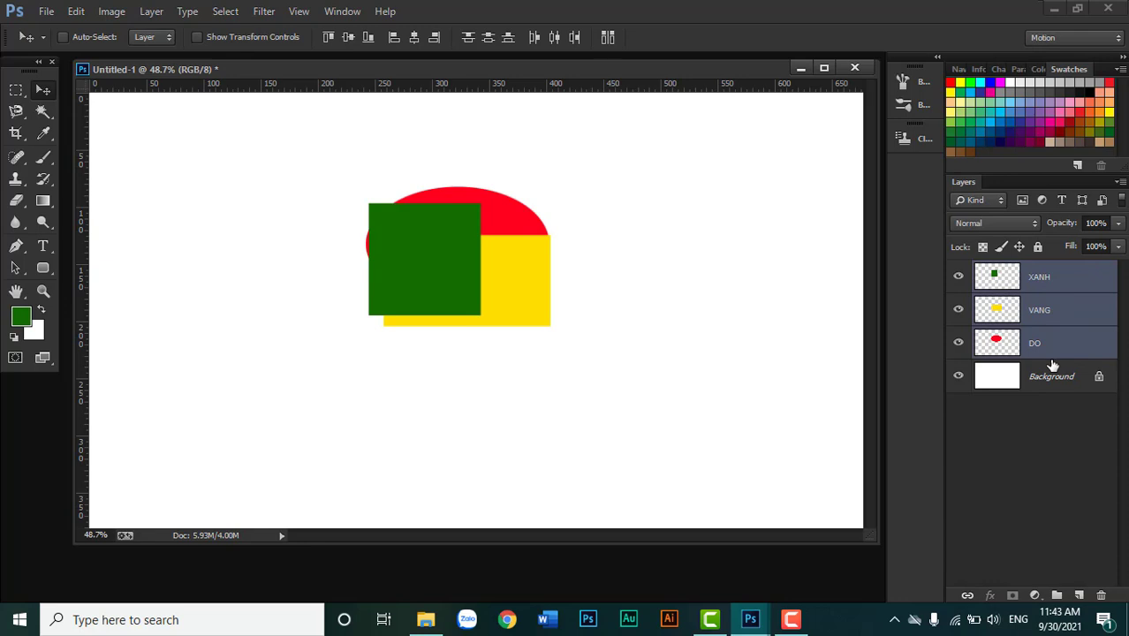
pyautogui.click(968, 595)
# - Drag the linked shapes left and back right to check they move together
pyautogui.moveTo(570, 263); pyautogui.dragTo(327, 272)
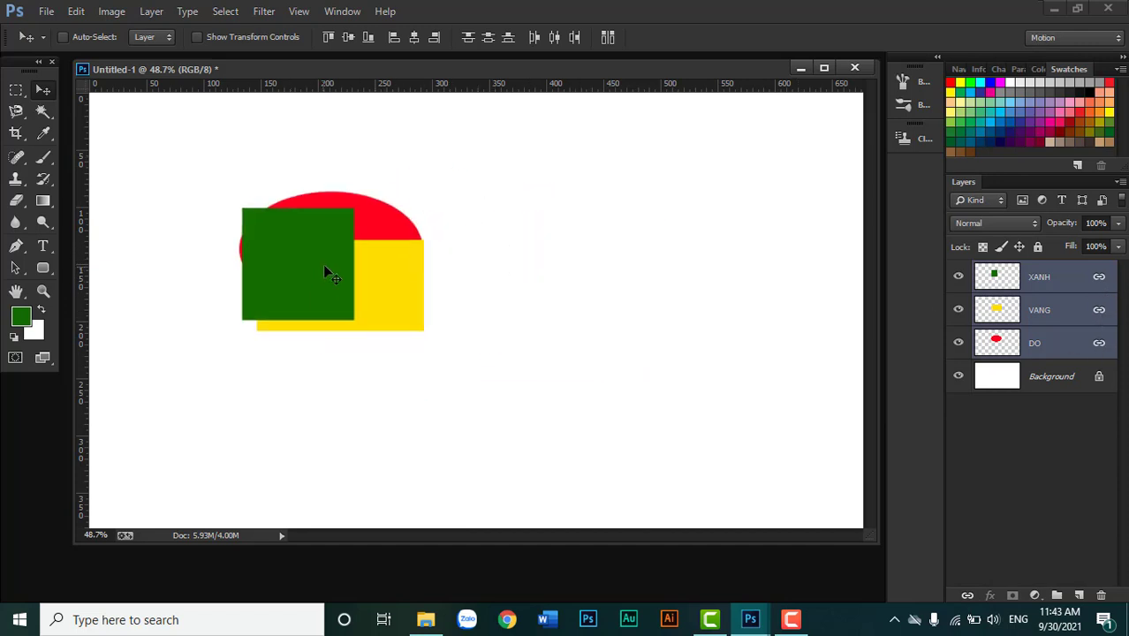
pyautogui.click(1050, 282)
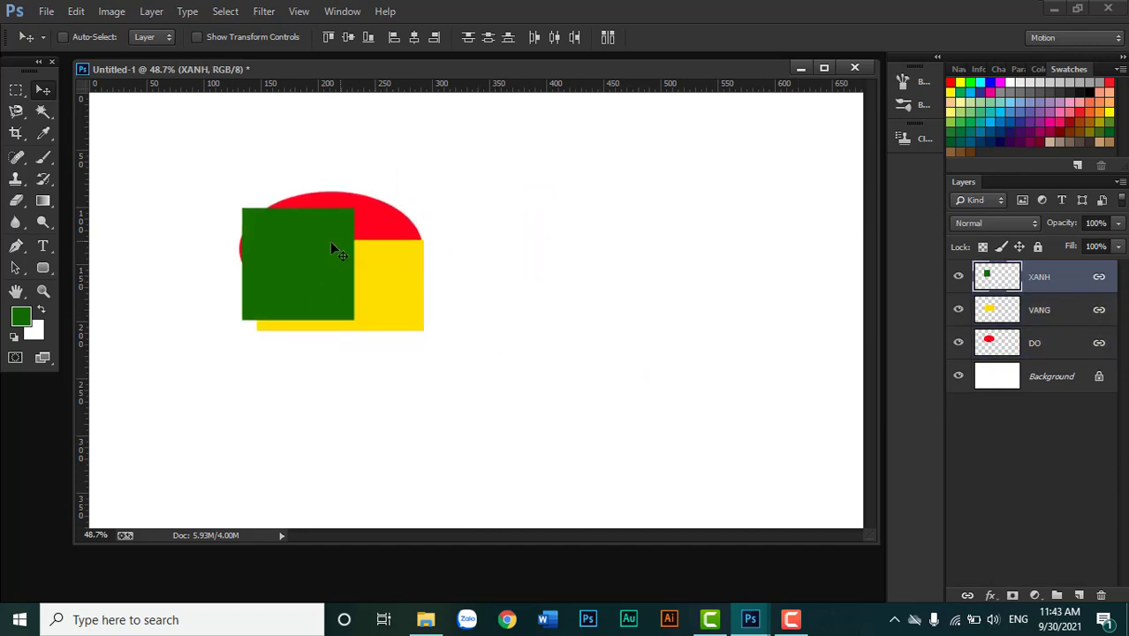
pyautogui.moveTo(331, 246); pyautogui.dragTo(652, 270)
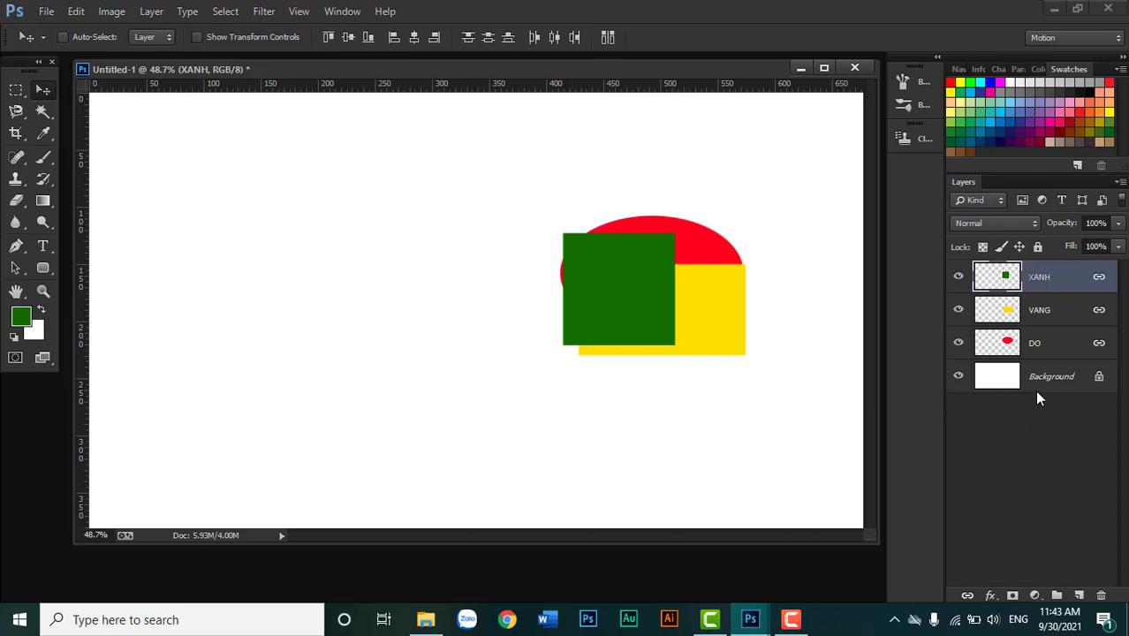
# - Select the DO, VANG and XANH layers together in the Layers panel
pyautogui.click(1051, 349)
pyautogui.click(1067, 289)
pyautogui.click(1043, 341)
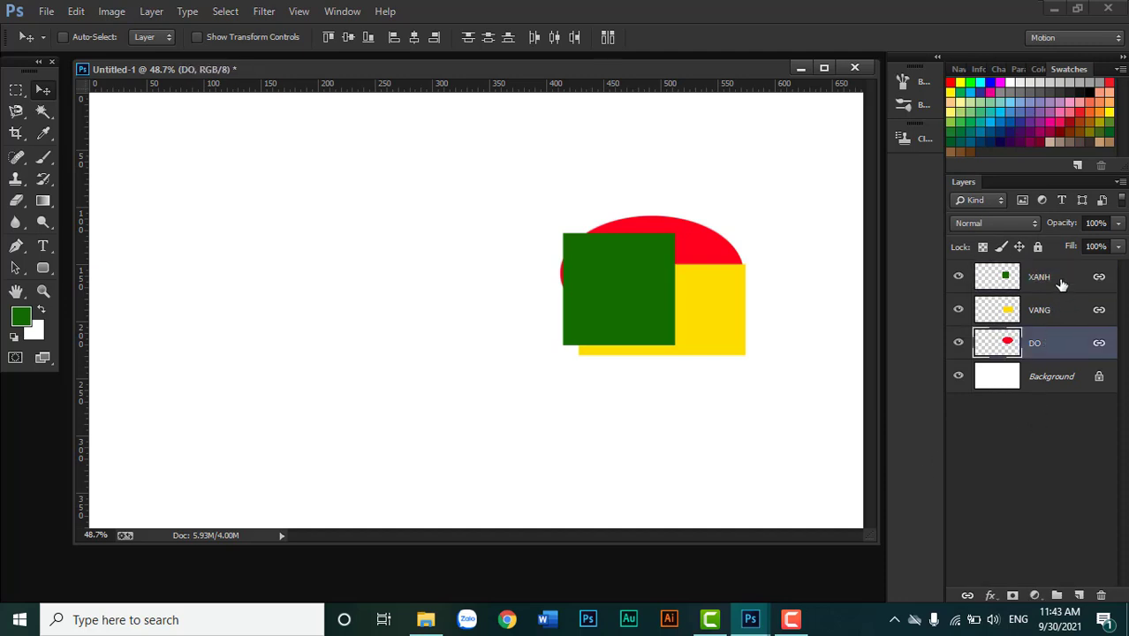
pyautogui.click(1062, 284)
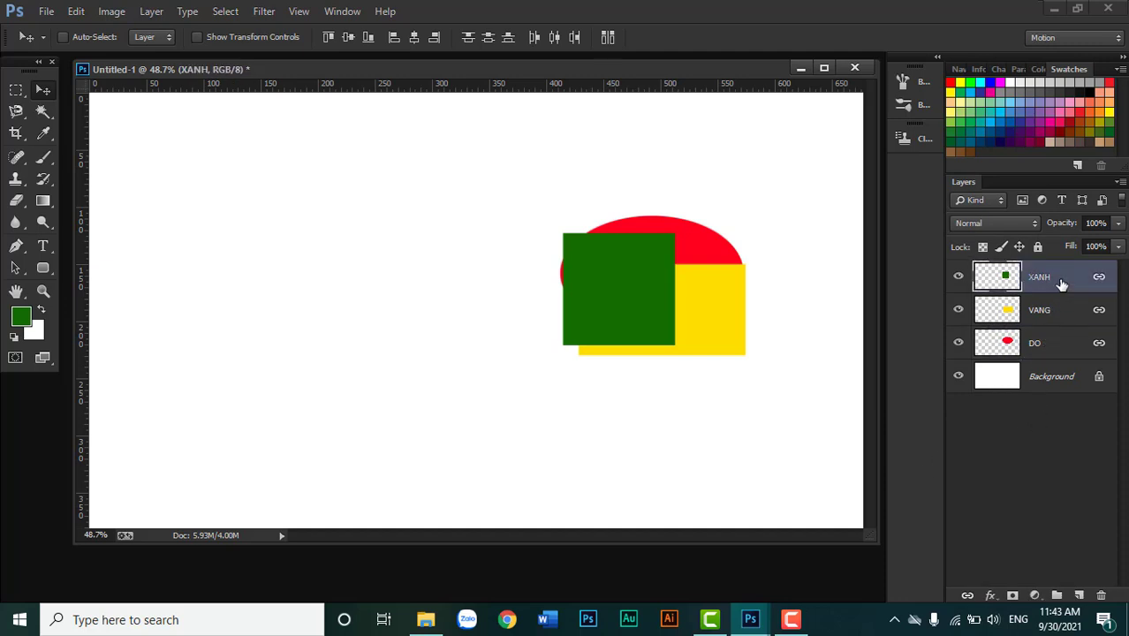
pyautogui.keyDown('shift'); pyautogui.click(1047, 343); pyautogui.keyUp('shift')
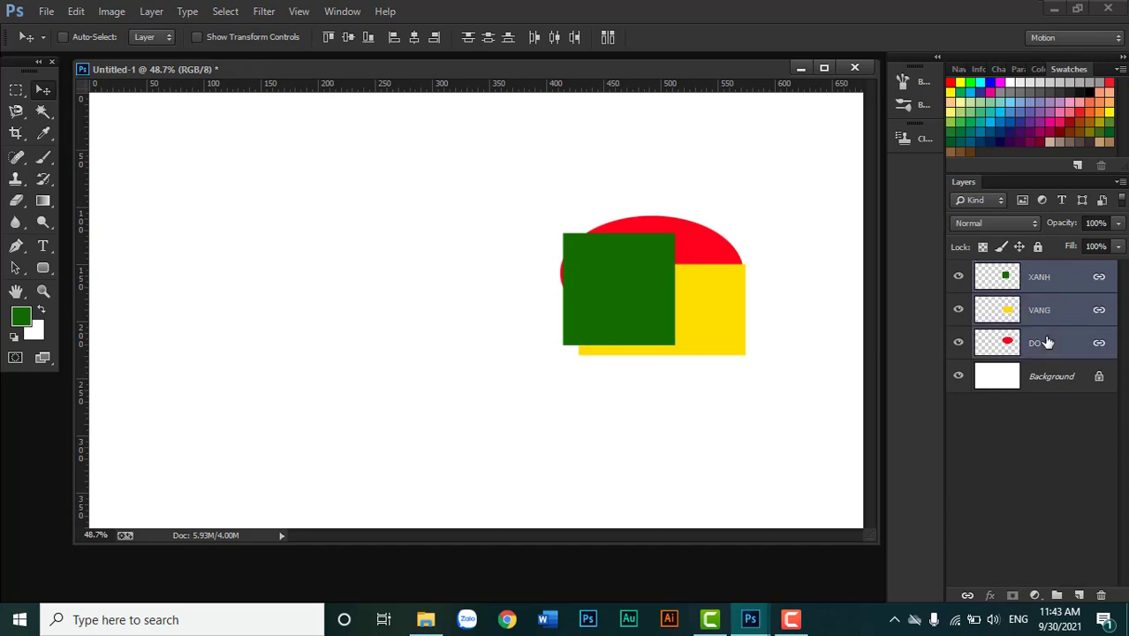
pyautogui.click(1044, 343)
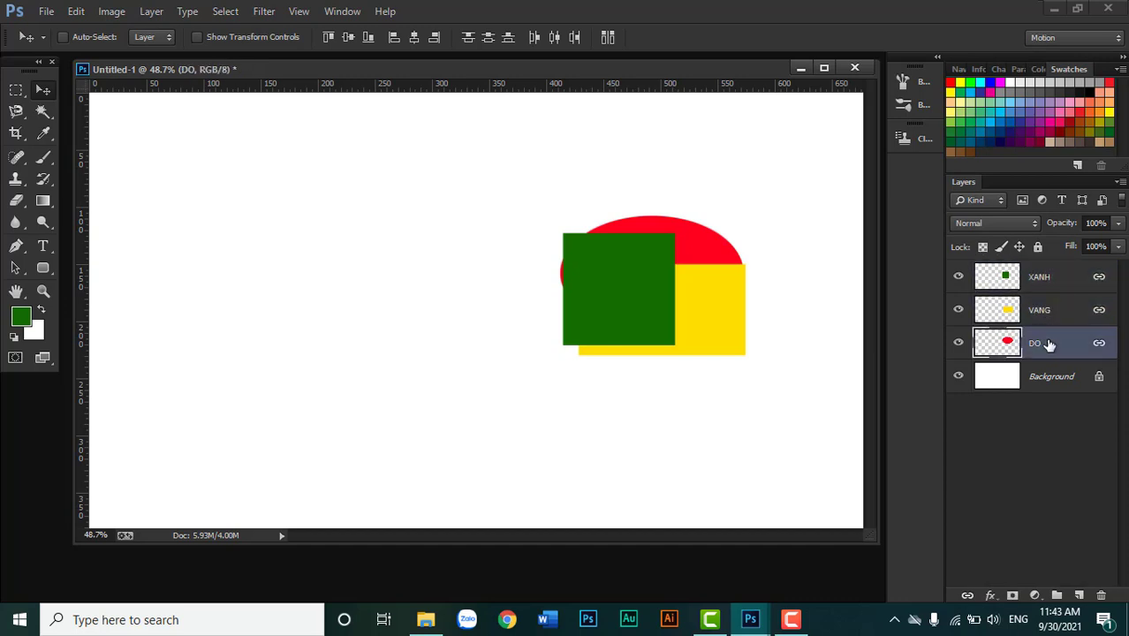
pyautogui.keyDown('ctrl'); pyautogui.click(1057, 311); pyautogui.keyUp('ctrl')
pyautogui.keyDown('ctrl'); pyautogui.click(1073, 289); pyautogui.keyUp('ctrl')
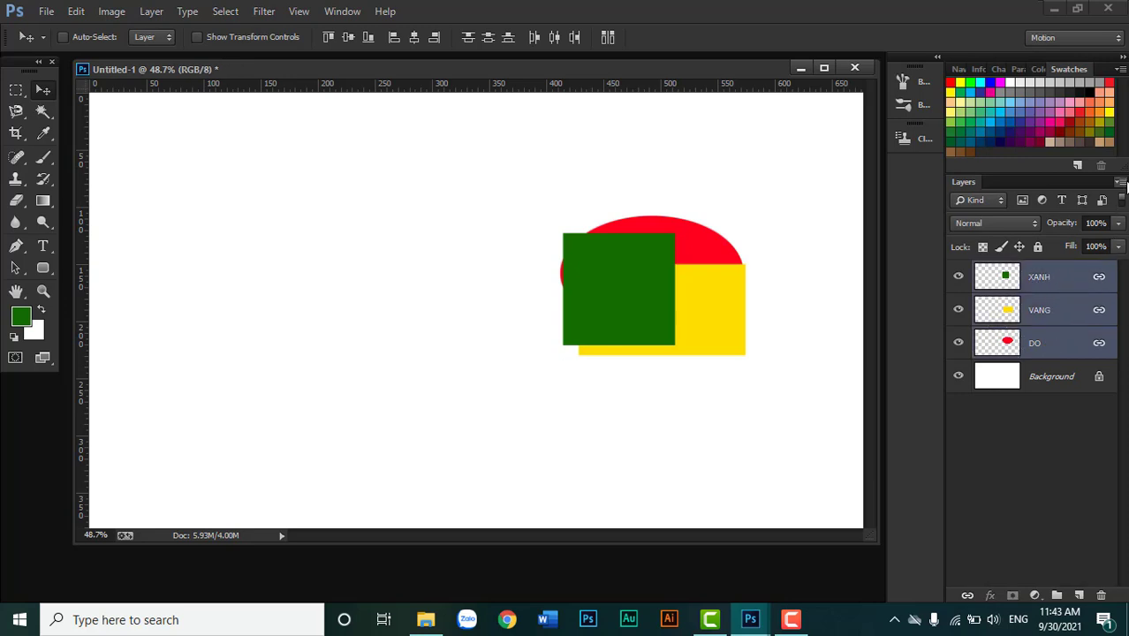
# - Group the selected XANH, VANG and DO layers into Group 1 with Ctrl+G
pyautogui.click(1122, 183)
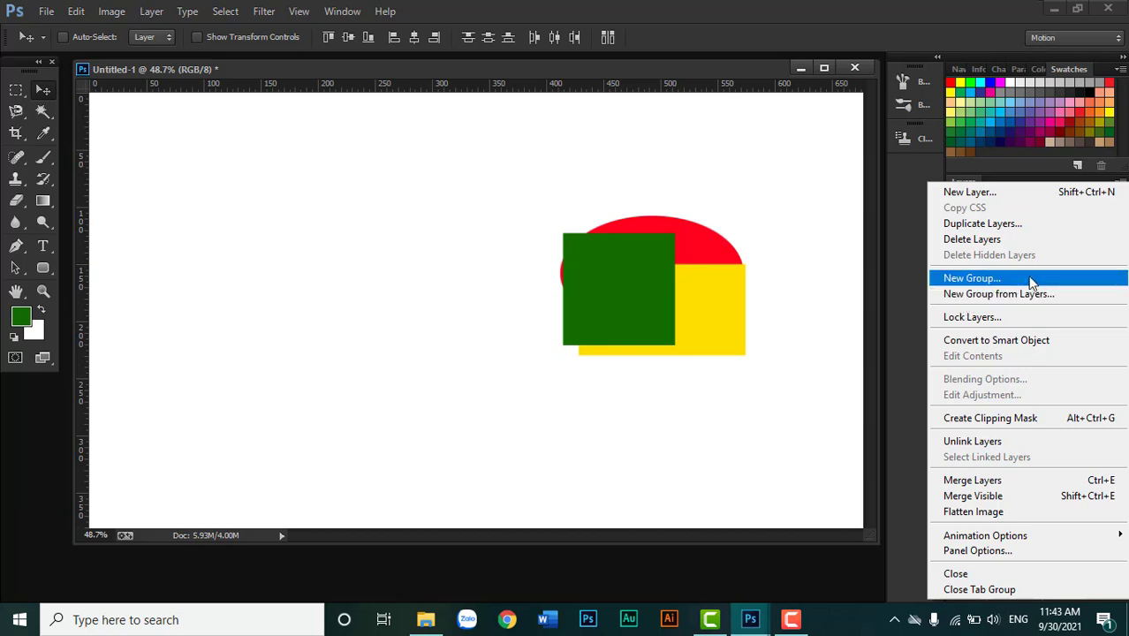
pyautogui.press('Escape')
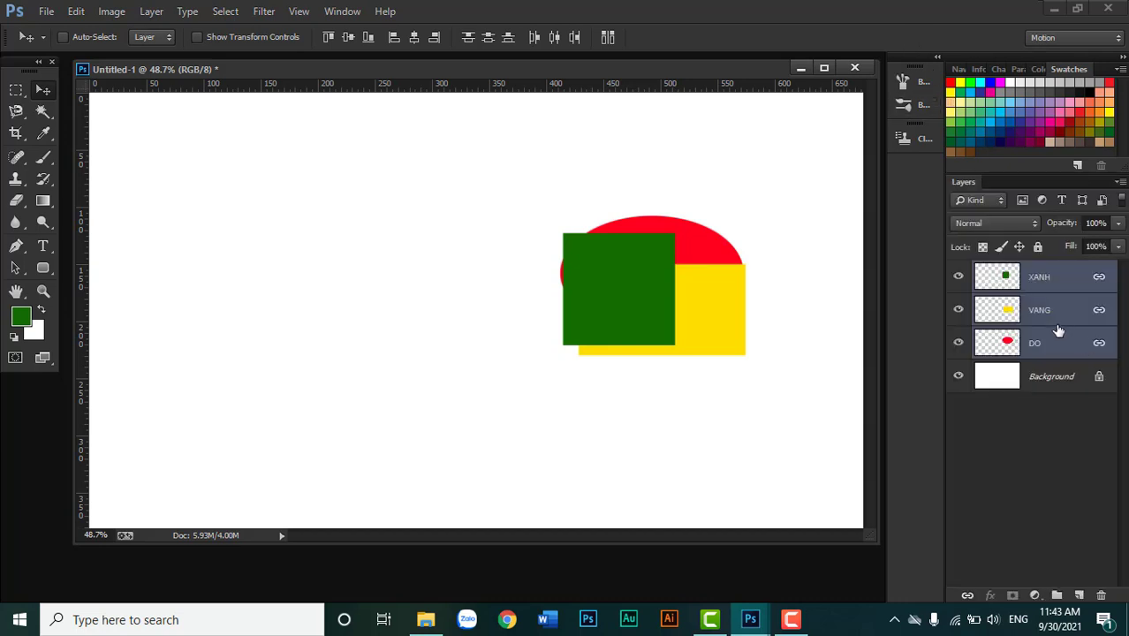
pyautogui.hotkey('ctrl', 'g')
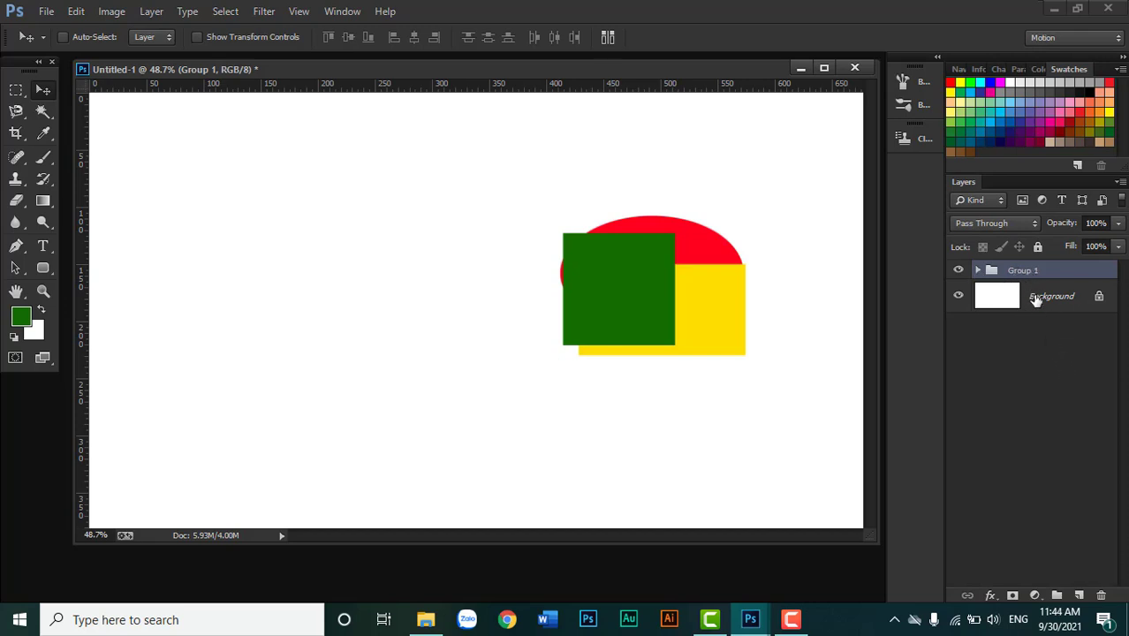
# - Rename Group 1 to MAU SAC
pyautogui.doubleClick(1027, 271)
pyautogui.write('MAU SAC')
pyautogui.press('Return')
# - Move the XANH layer out of the group so it sits above MAU SAC
pyautogui.click(978, 270)
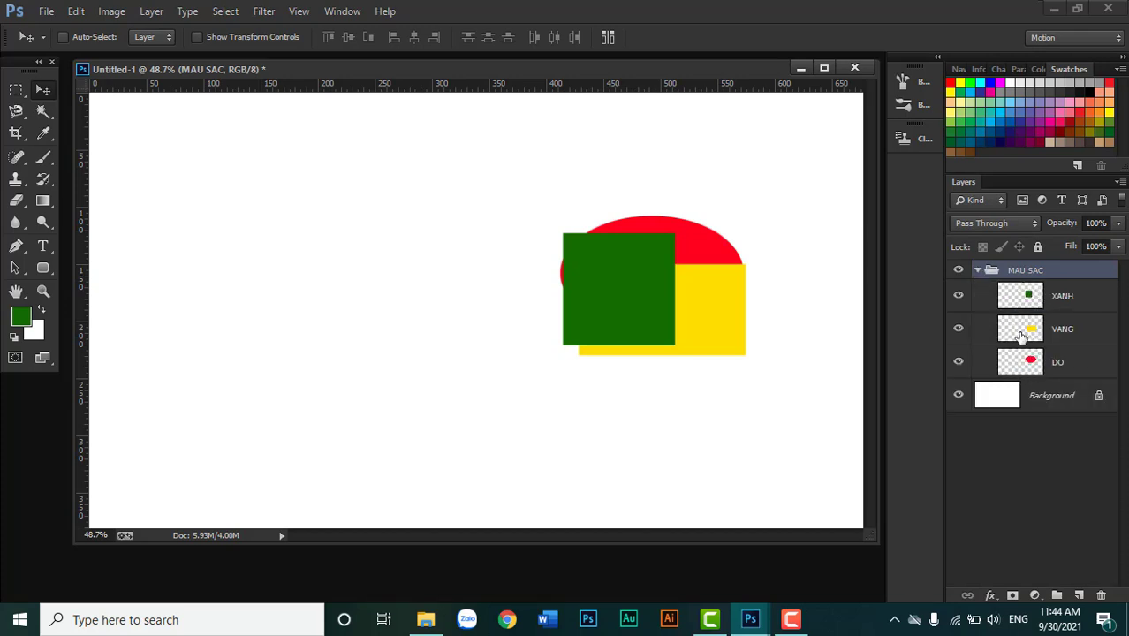
pyautogui.click(1021, 299)
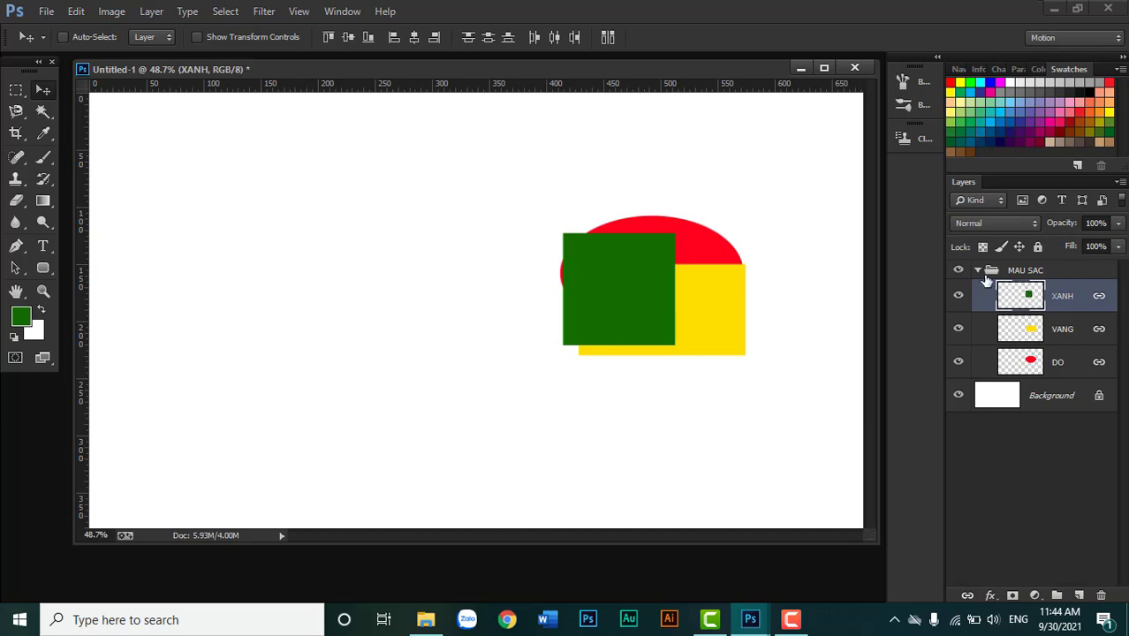
pyautogui.moveTo(1028, 303); pyautogui.dragTo(1021, 262)
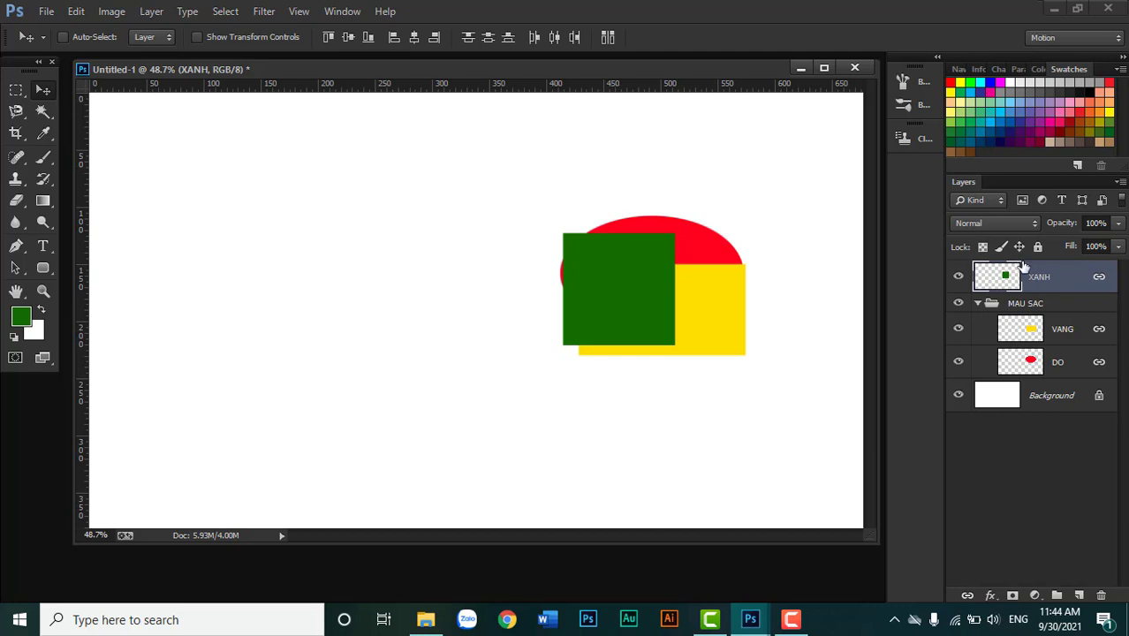
pyautogui.click(978, 303)
# - Check MAU SAC's red and yellow shapes, enlarge the document window, and show VANG and DO
pyautogui.click(1021, 306)
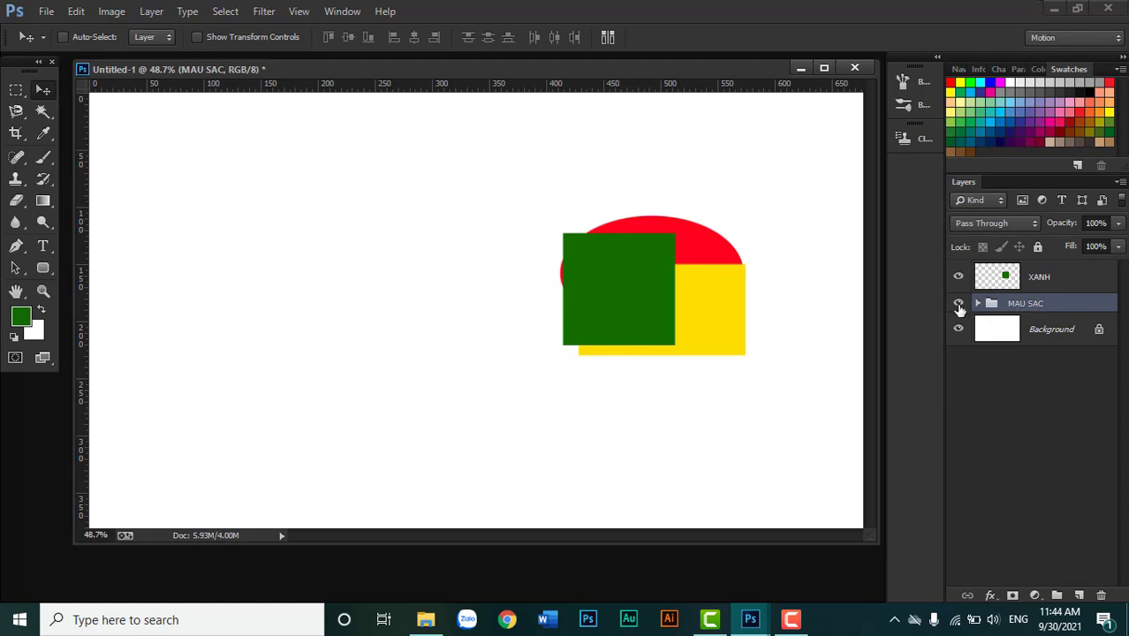
pyautogui.click(958, 304)
pyautogui.click(959, 304)
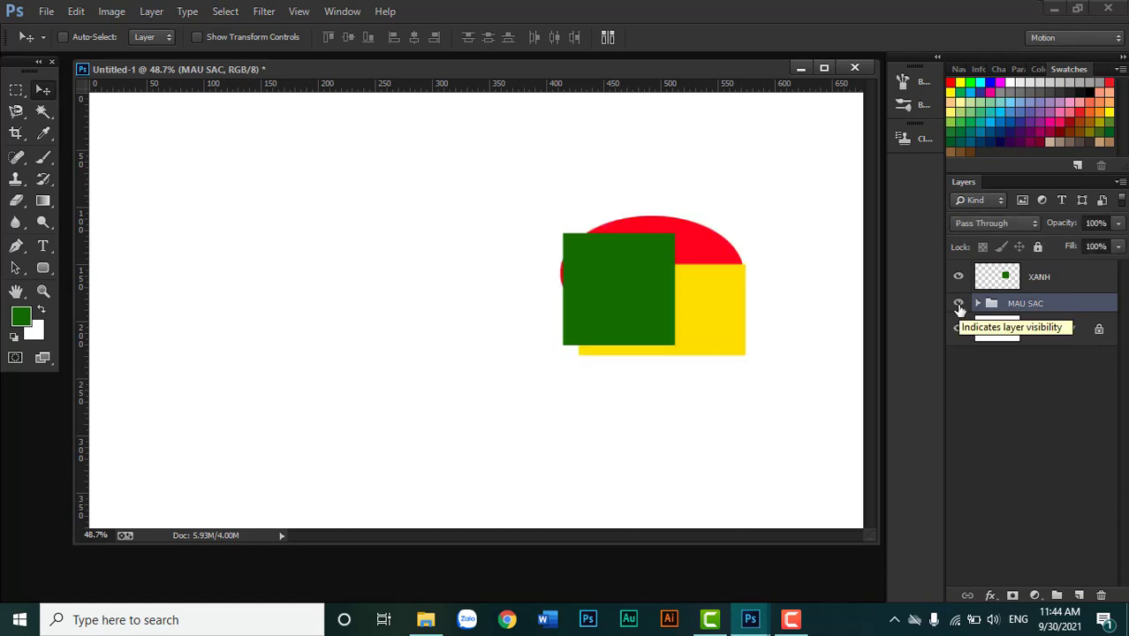
pyautogui.moveTo(866, 537); pyautogui.dragTo(872, 552)
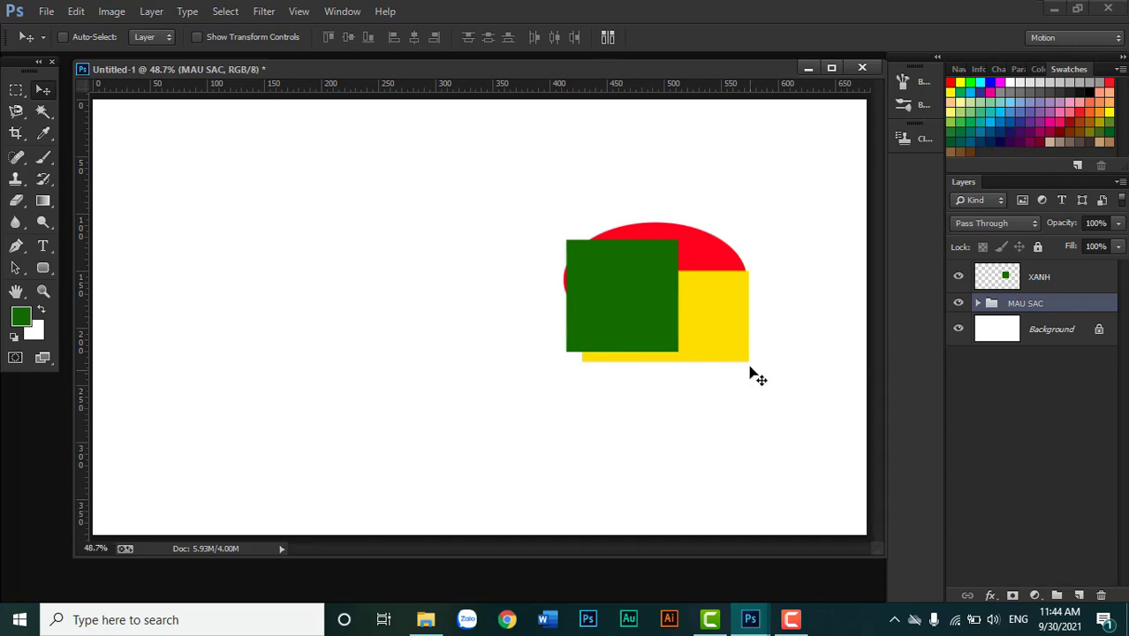
pyautogui.click(978, 304)
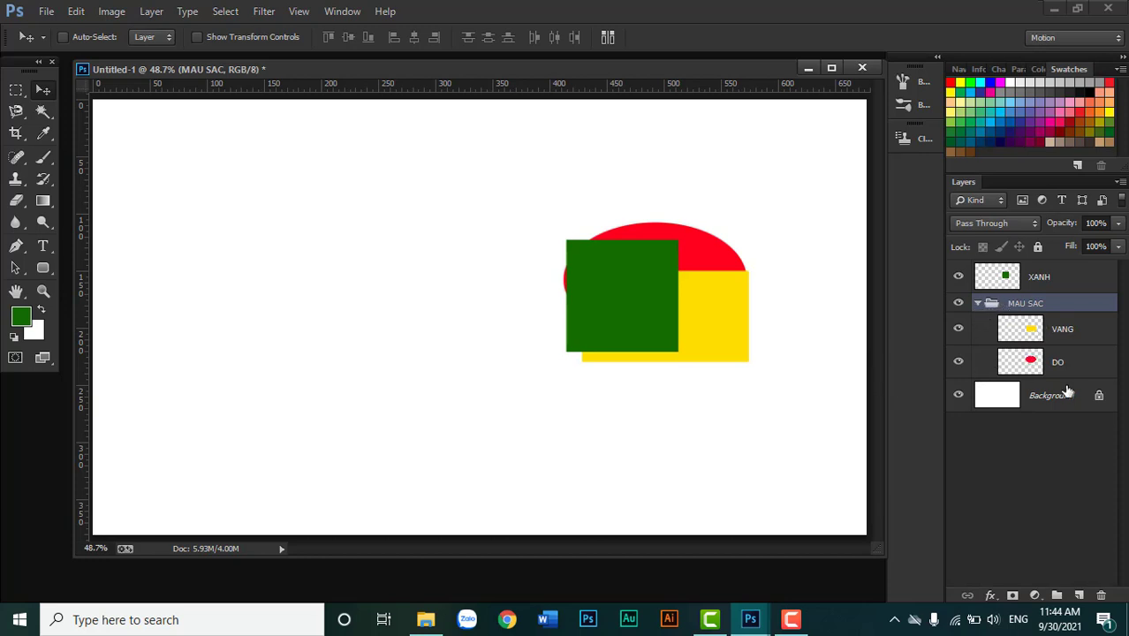
# - Move VANG and DO out of MAU SAC and delete the empty group
pyautogui.click(1070, 332)
pyautogui.keyDown('shift'); pyautogui.click(1065, 364); pyautogui.keyUp('shift')
pyautogui.moveTo(1067, 331); pyautogui.dragTo(1016, 296)
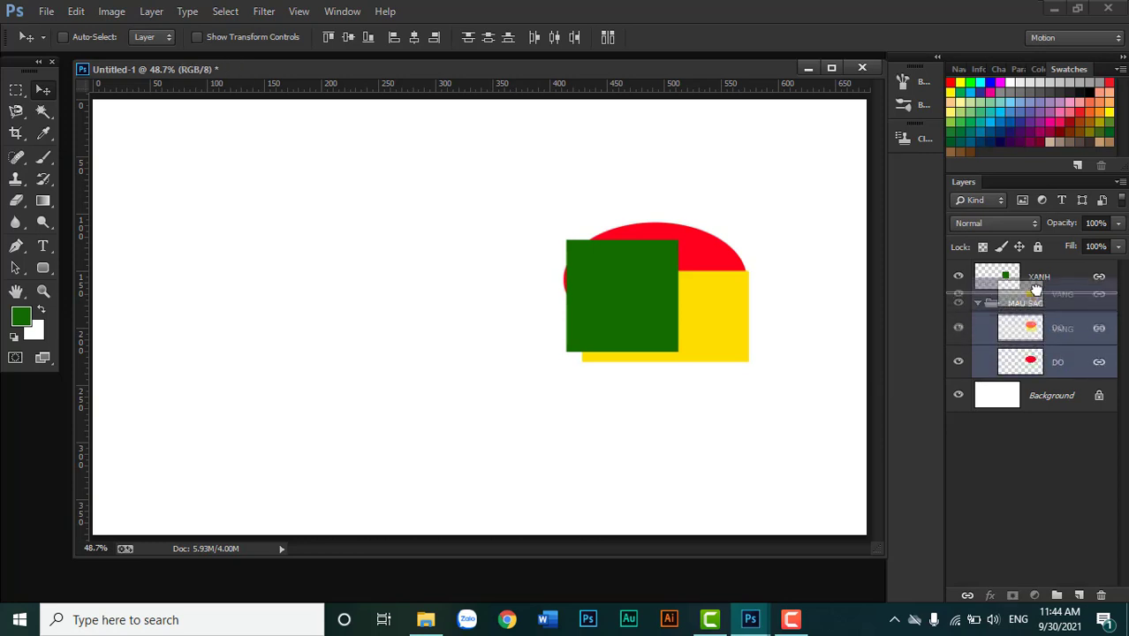
pyautogui.click(1022, 372)
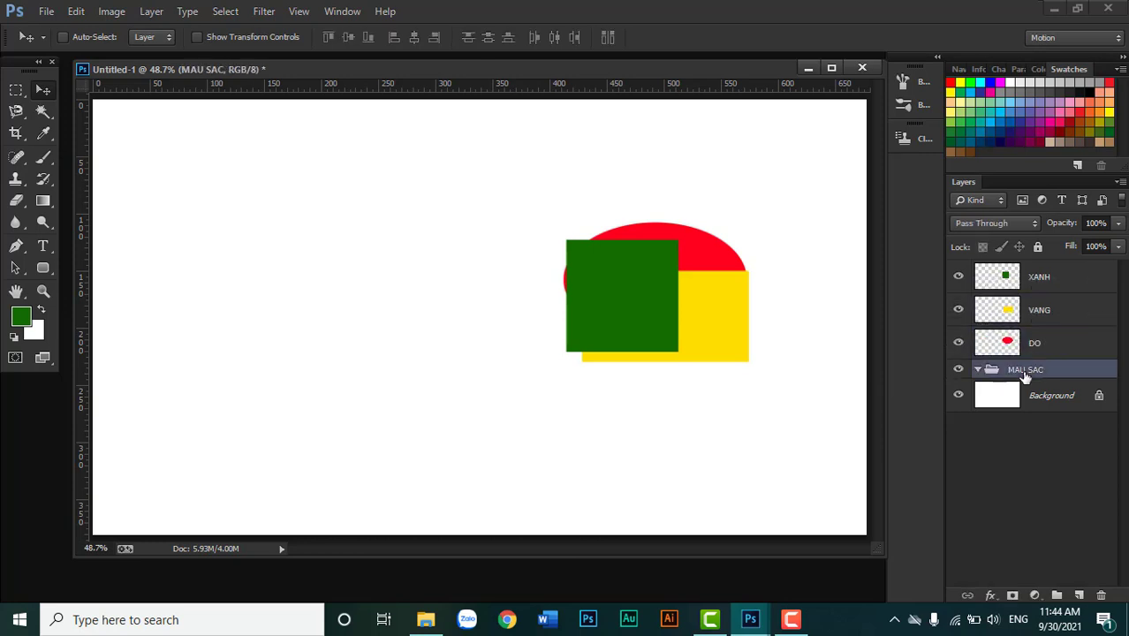
pyautogui.press('Delete')
# - Select the XANH, VANG and DO layers together
pyautogui.click(1051, 342)
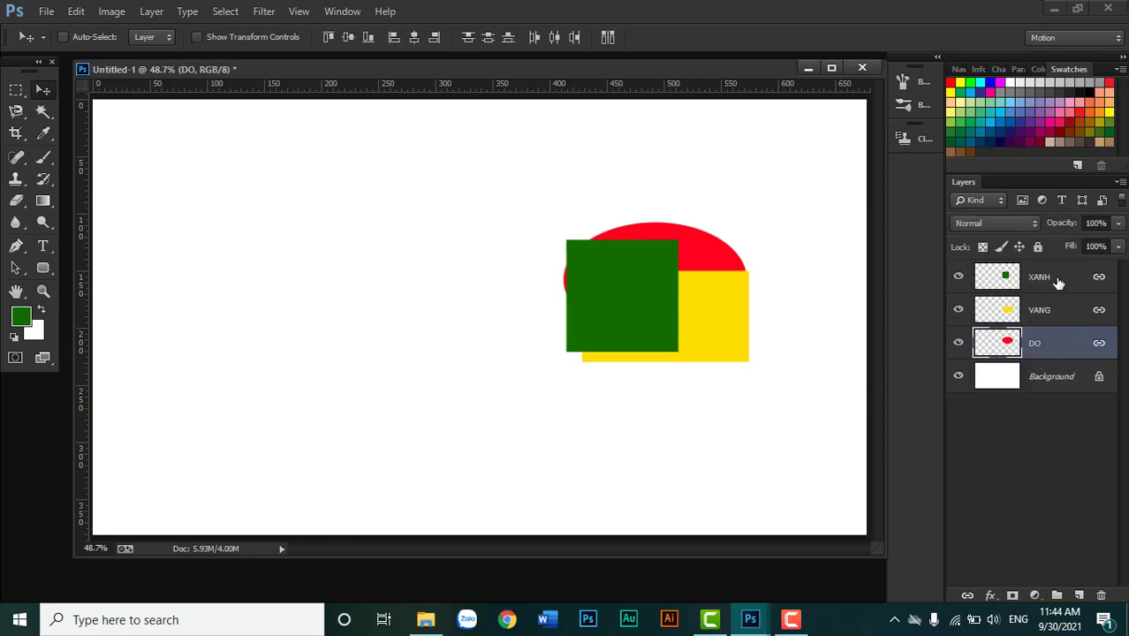
pyautogui.click(1057, 283)
pyautogui.click(1052, 341)
pyautogui.keyDown('shift'); pyautogui.click(1064, 283); pyautogui.keyUp('shift')
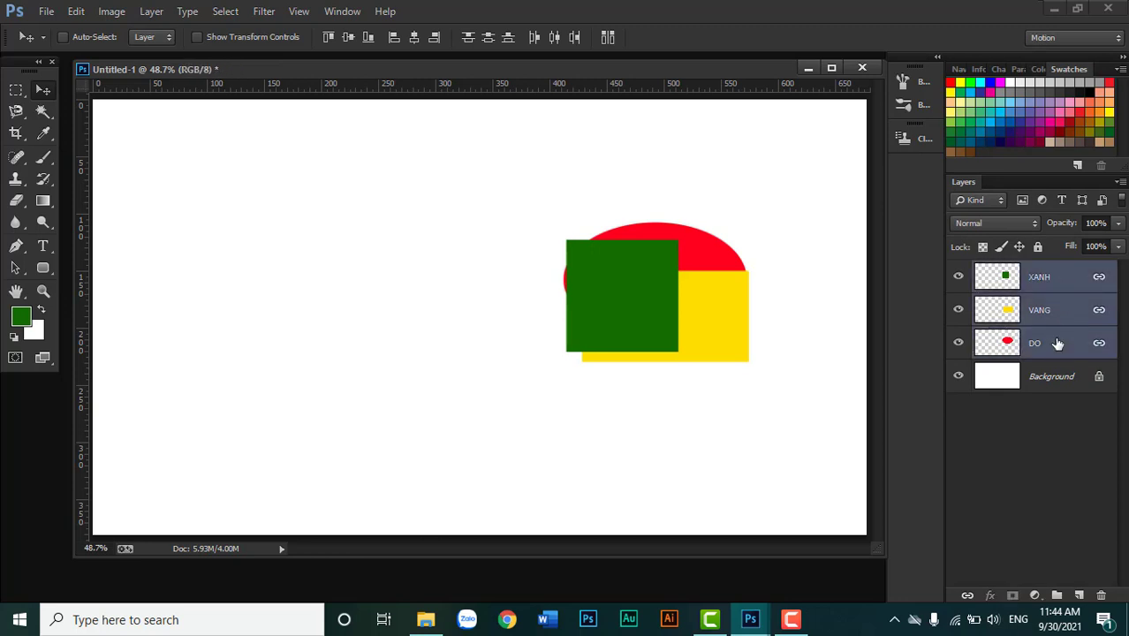
pyautogui.click(1055, 344)
pyautogui.keyDown('shift'); pyautogui.click(1063, 281); pyautogui.keyUp('shift')
# - Merge XANH, VANG and DO into one XANH layer, then undo a trial move
pyautogui.rightClick(1058, 319)
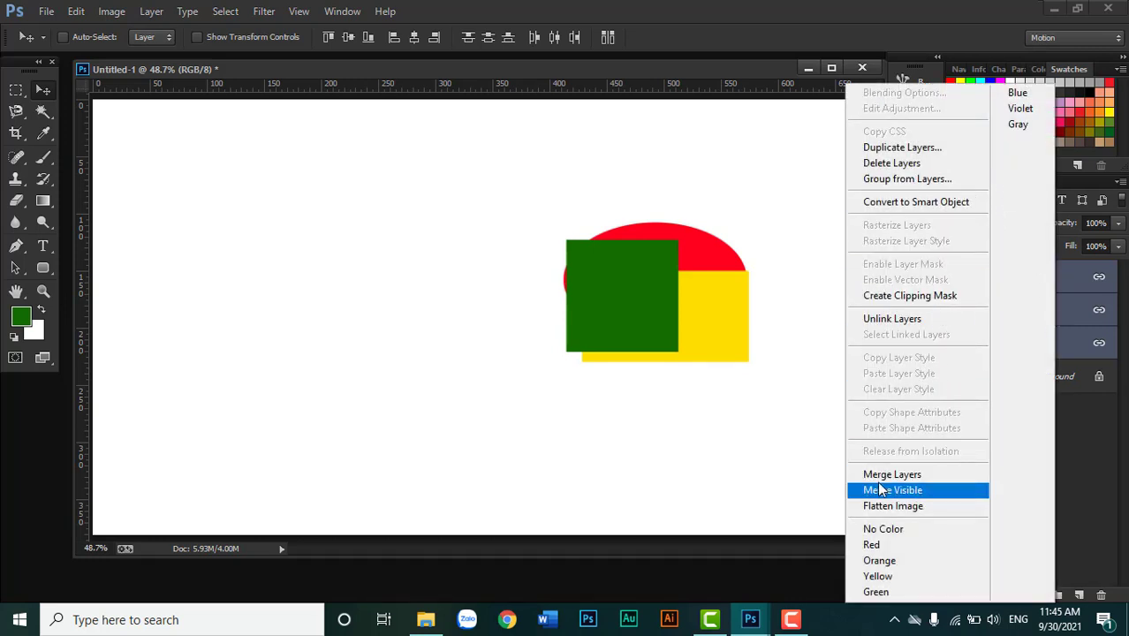
pyautogui.click(1076, 347)
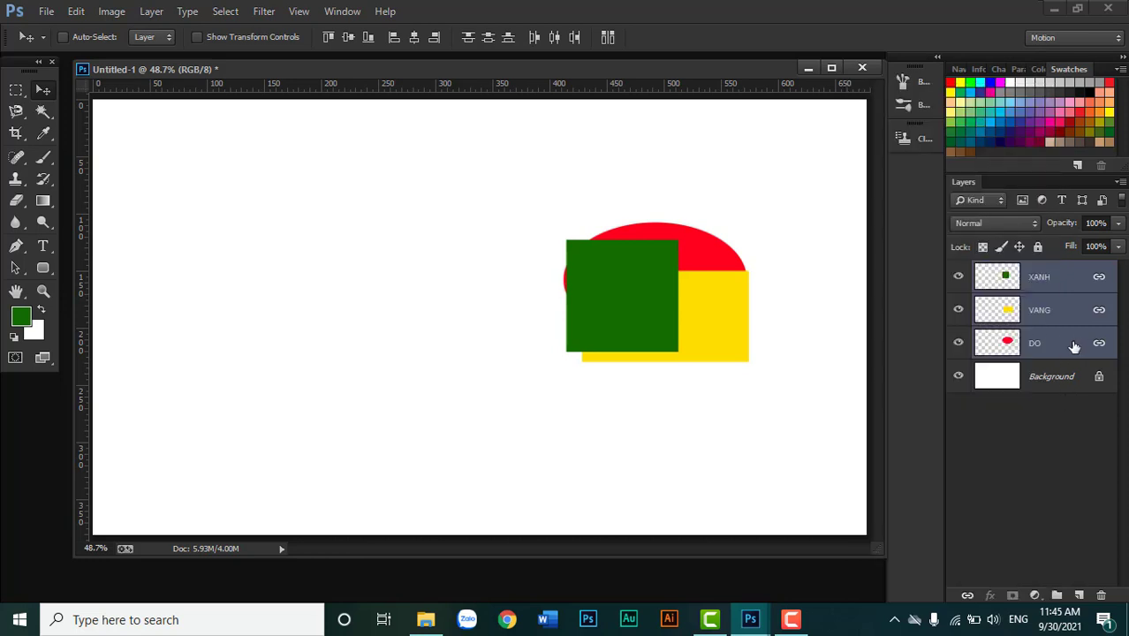
pyautogui.hotkey('ctrl', 'e')
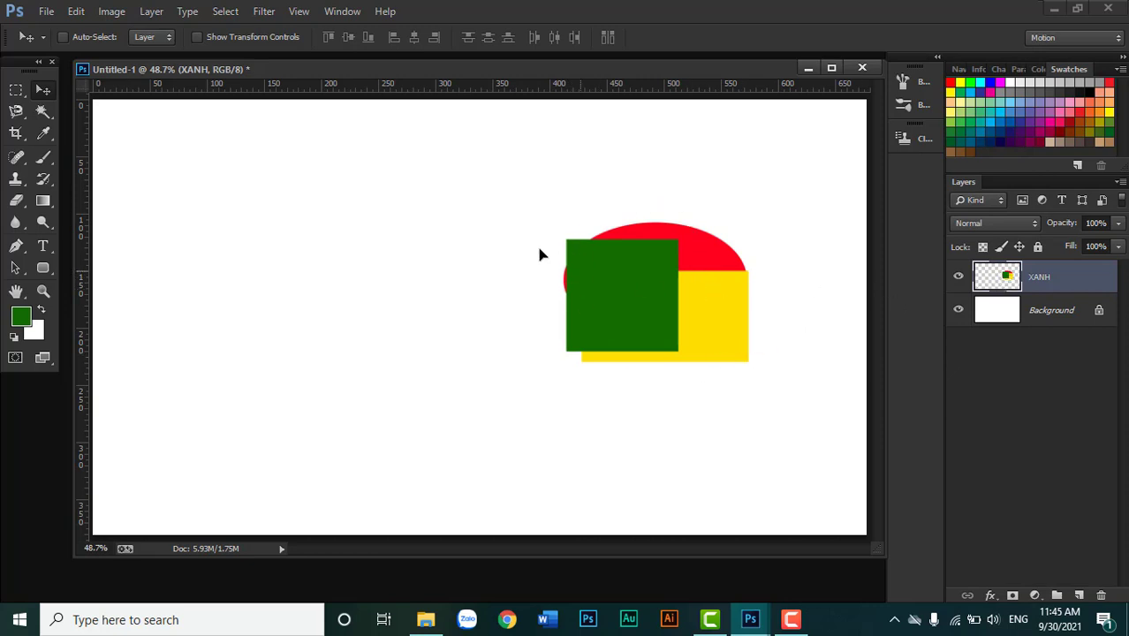
pyautogui.moveTo(539, 252); pyautogui.dragTo(272, 205)
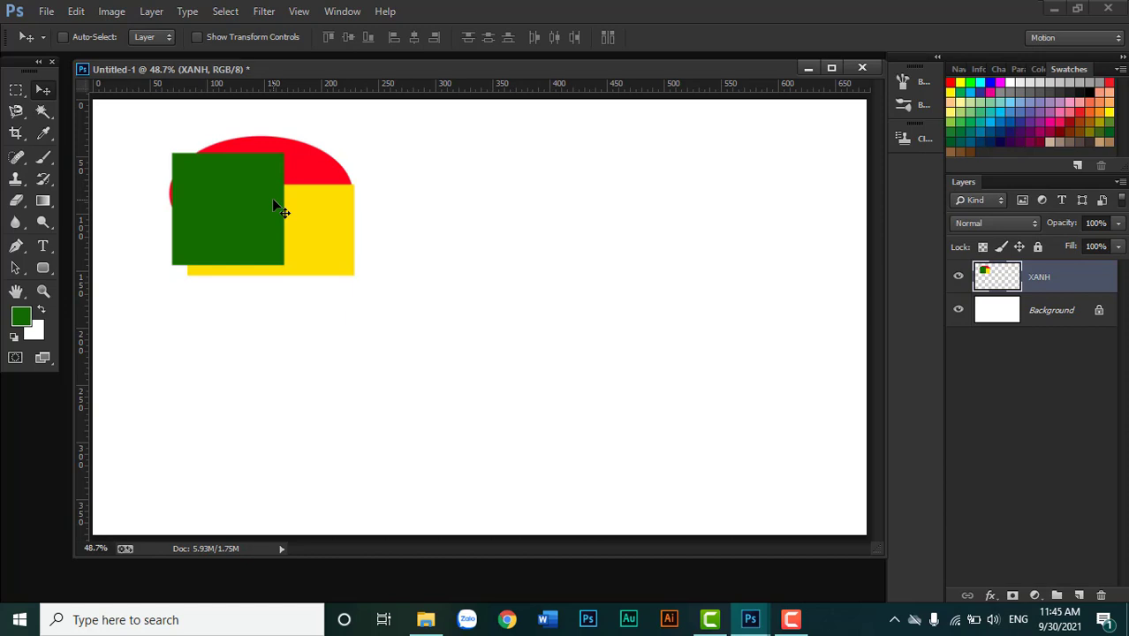
pyautogui.hotkey('ctrl', 'z')
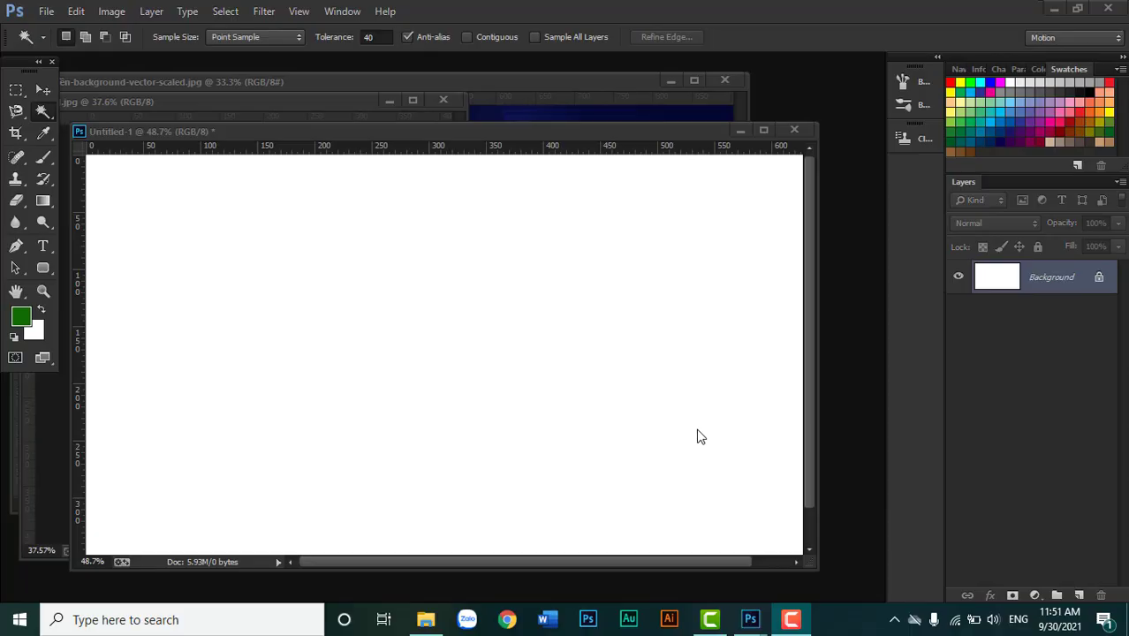
# - Copy the whole blue-pink background image and paste it into Untitled-1 as Layer 1
pyautogui.click(545, 82)
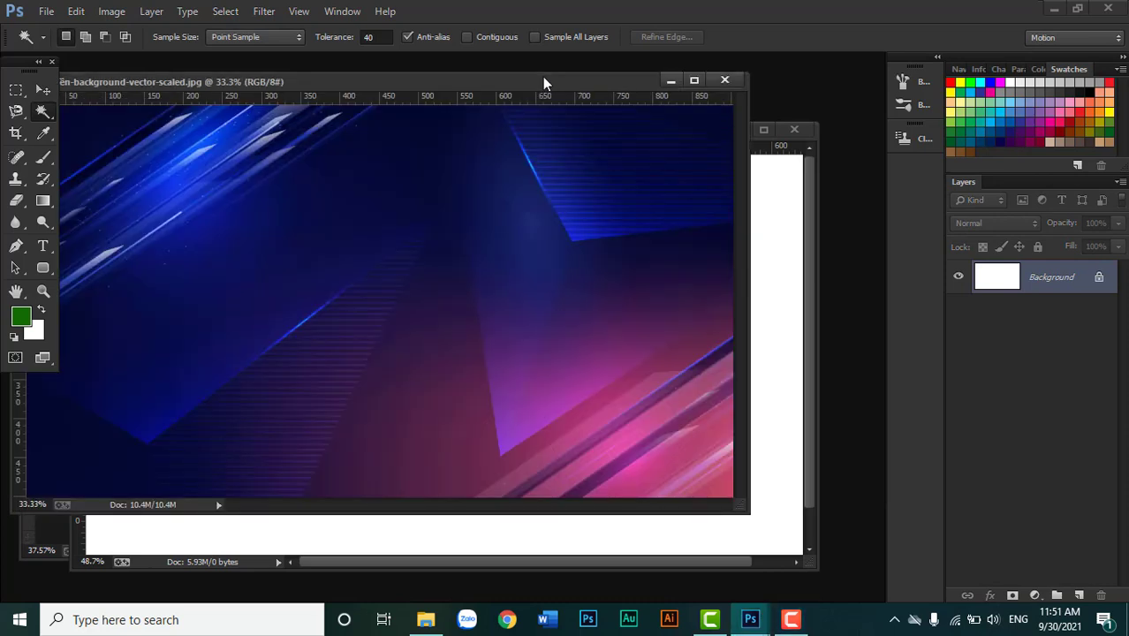
pyautogui.hotkey('ctrl', 'a')
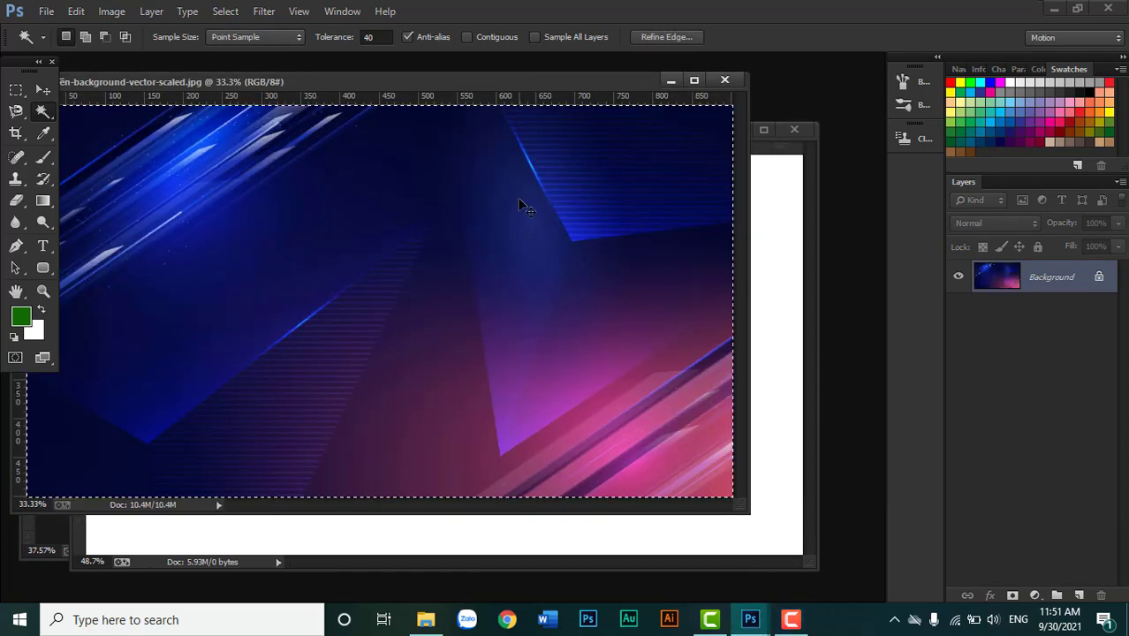
pyautogui.click(777, 217)
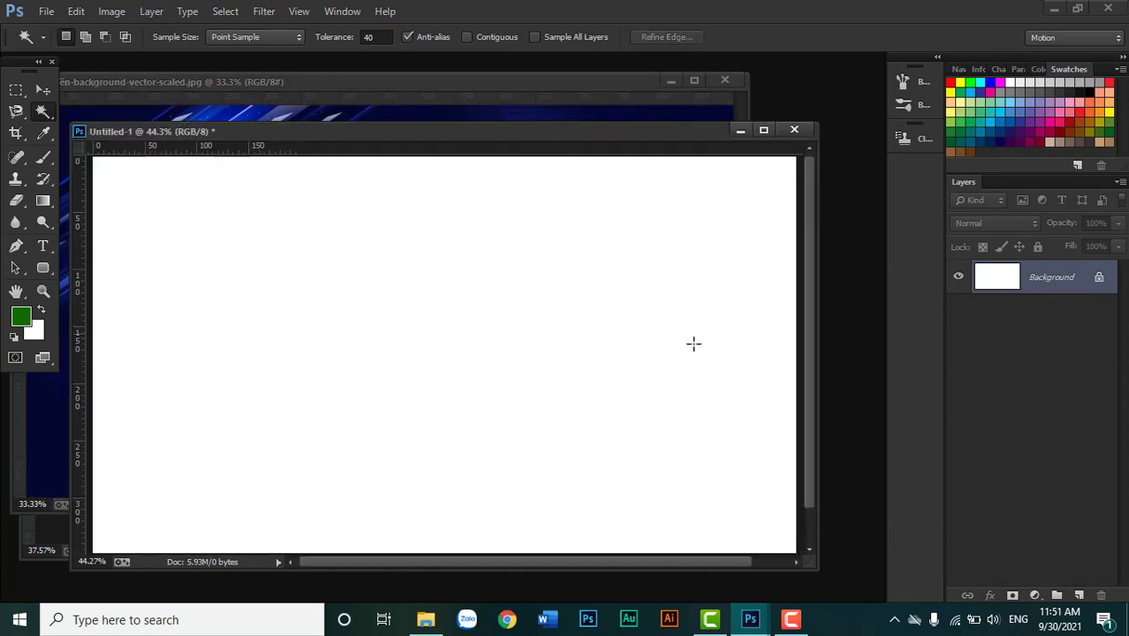
pyautogui.hotkey('ctrl', '0')
pyautogui.hotkey('ctrl', 'v')
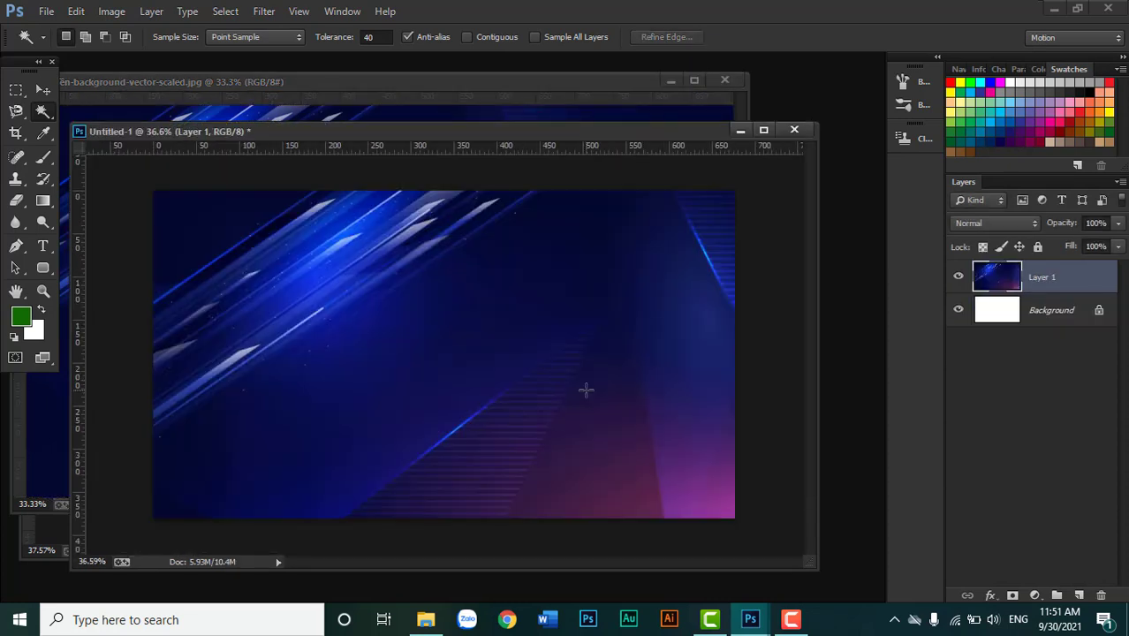
pyautogui.scroll(-1, 586, 390)
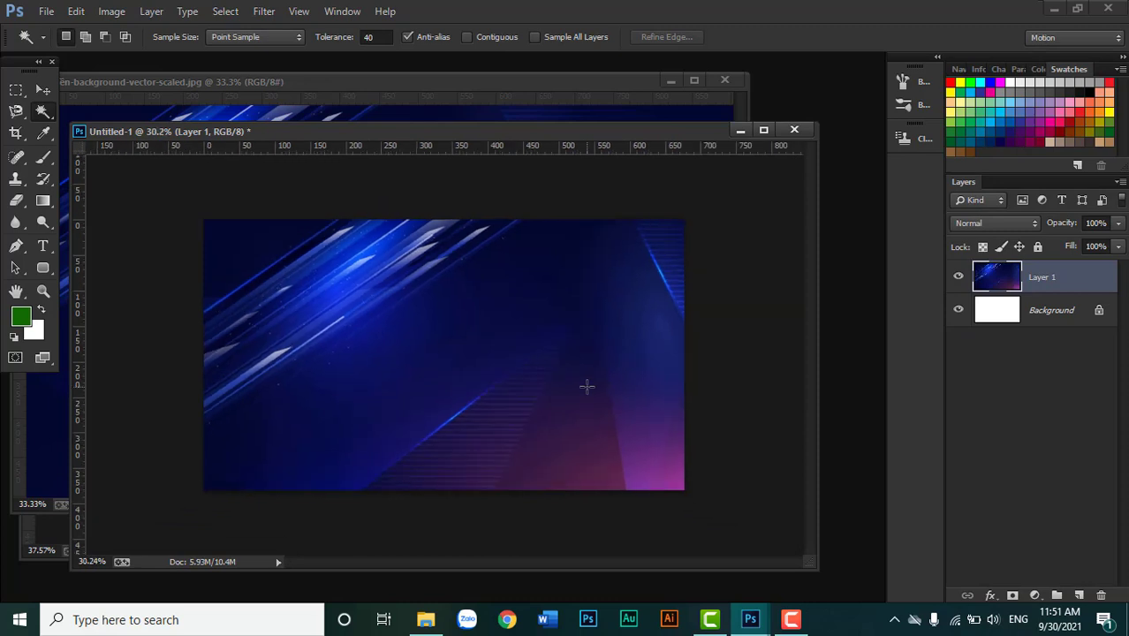
pyautogui.scroll(-1, 587, 386)
pyautogui.scroll(1, 587, 386)
# - Free-transform Layer 1 to about 76% so the blue-pink background fills the canvas
pyautogui.hotkey('ctrl', 't')
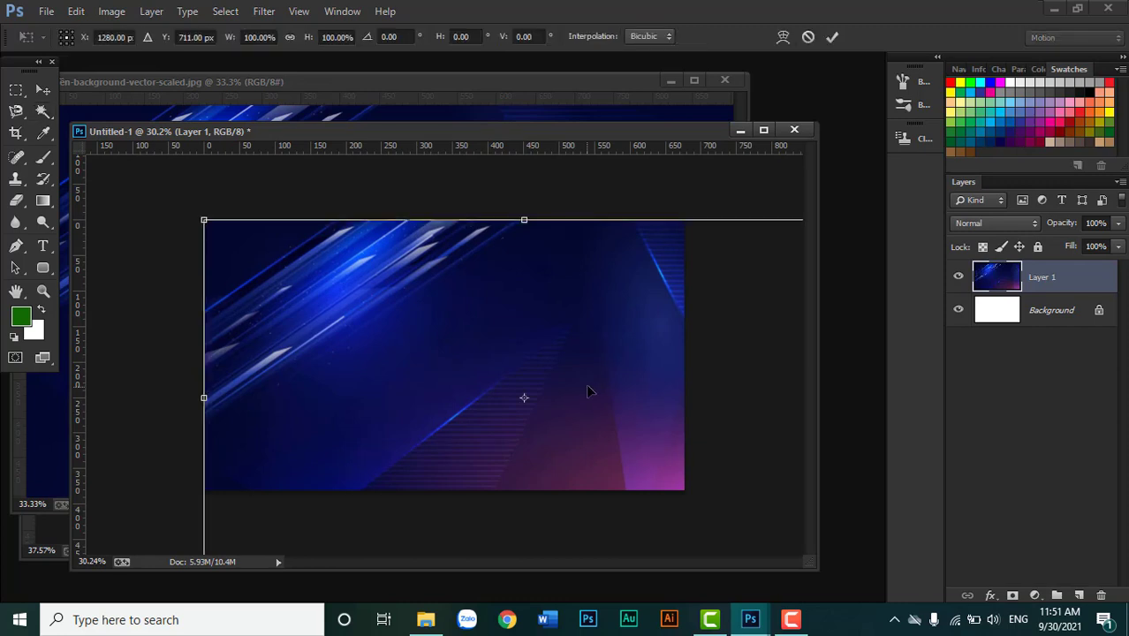
pyautogui.scroll(-4, 608, 433)
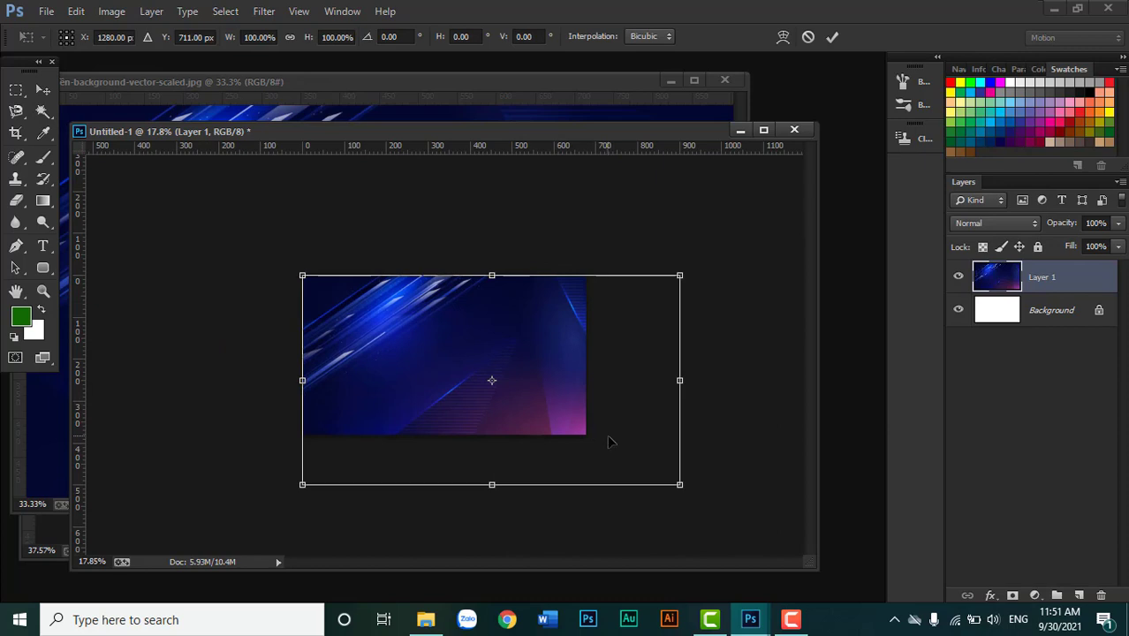
pyautogui.scroll(2, 610, 442)
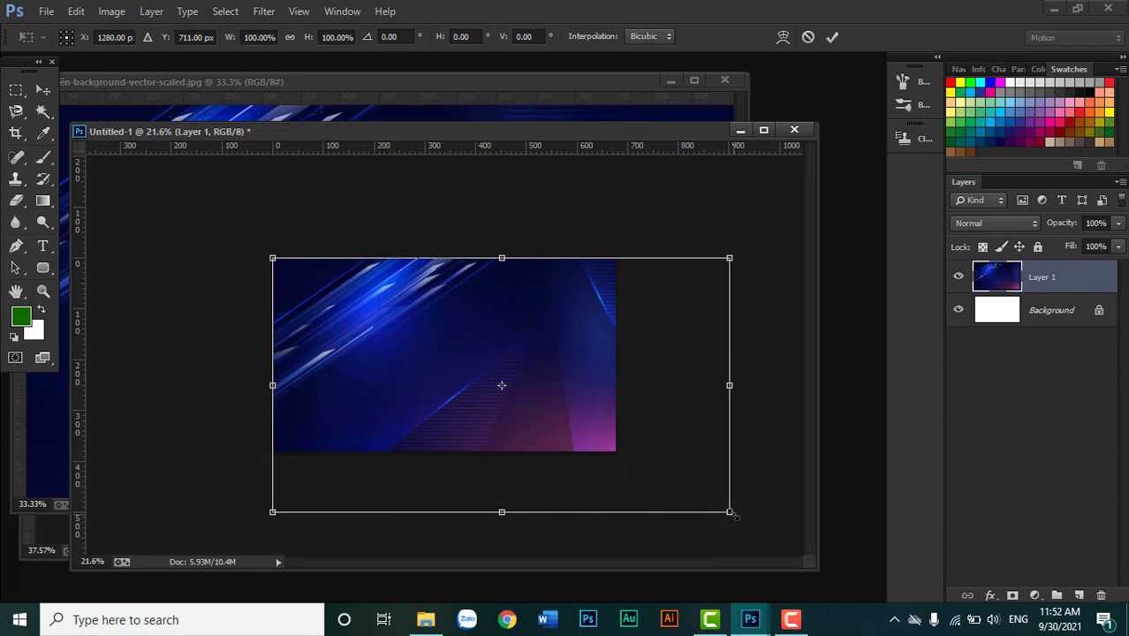
pyautogui.moveTo(732, 514); pyautogui.dragTo(629, 444)
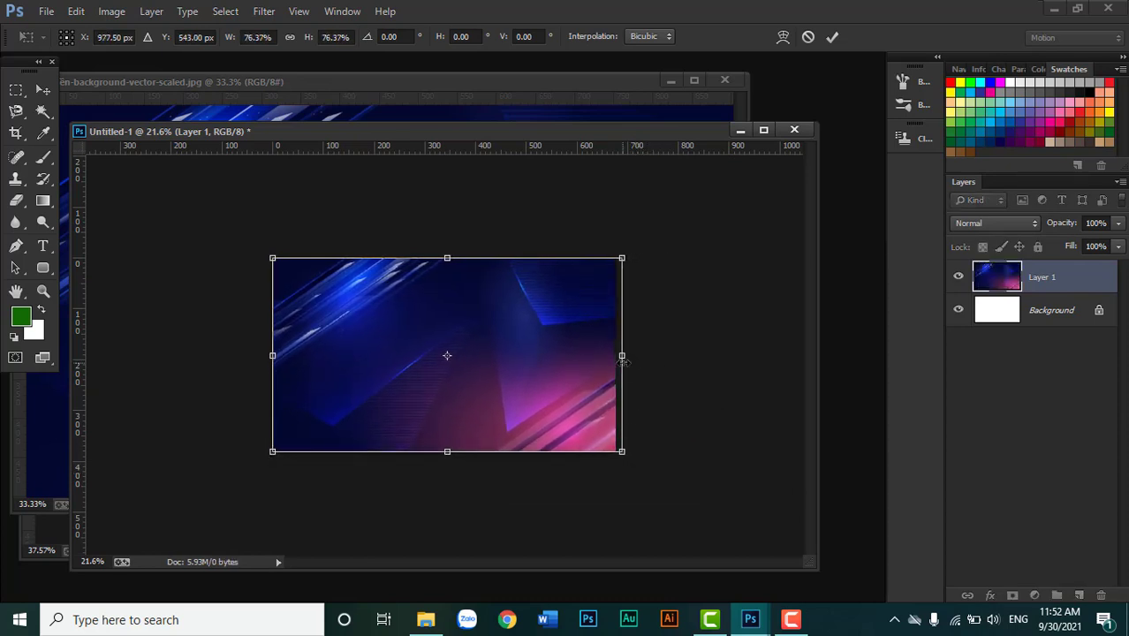
pyautogui.moveTo(623, 357)
pyautogui.mouseDown()
pyautogui.moveTo(517, 370)
pyautogui.moveTo(623, 370)
pyautogui.mouseUp()
# - Commit the background resize, bring the soccer photo forward, and clear a trial selection
pyautogui.press('w')
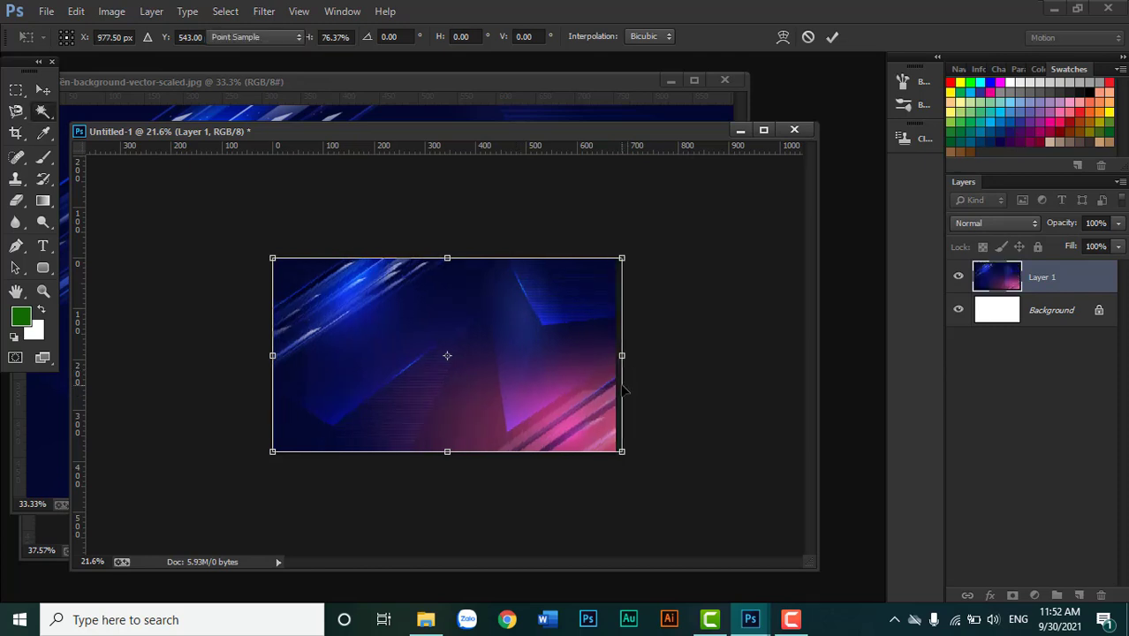
pyautogui.click(540, 90)
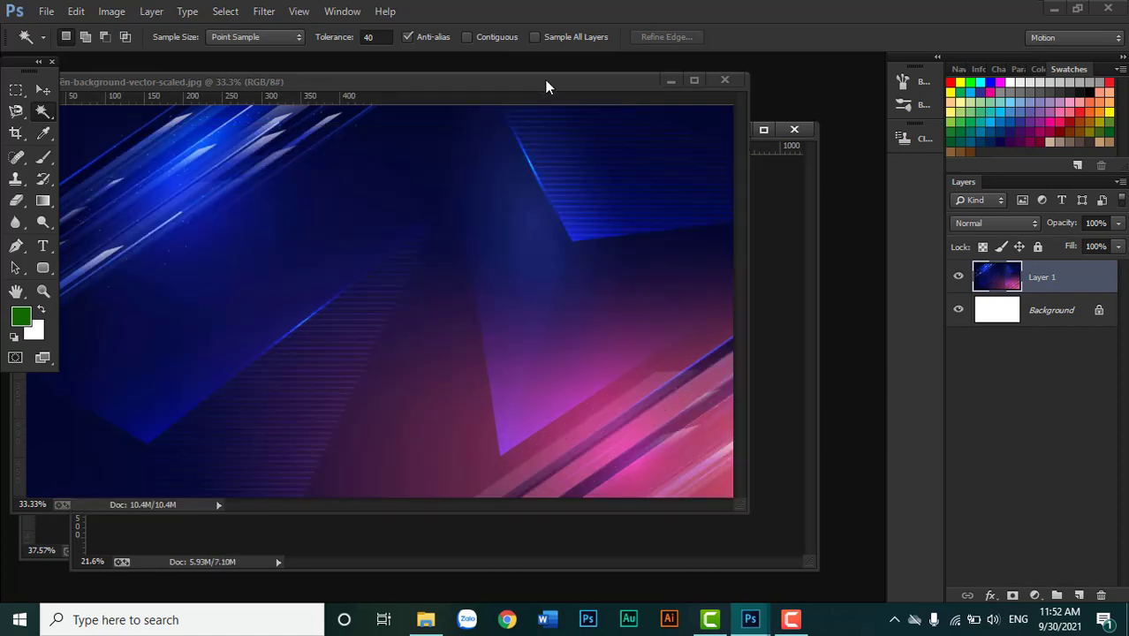
pyautogui.hotkey('ctrl', 'a')
pyautogui.moveTo(729, 83)
pyautogui.mouseDown()
pyautogui.moveTo(648, 71)
pyautogui.moveTo(346, 110)
pyautogui.mouseUp()
pyautogui.click(337, 98)
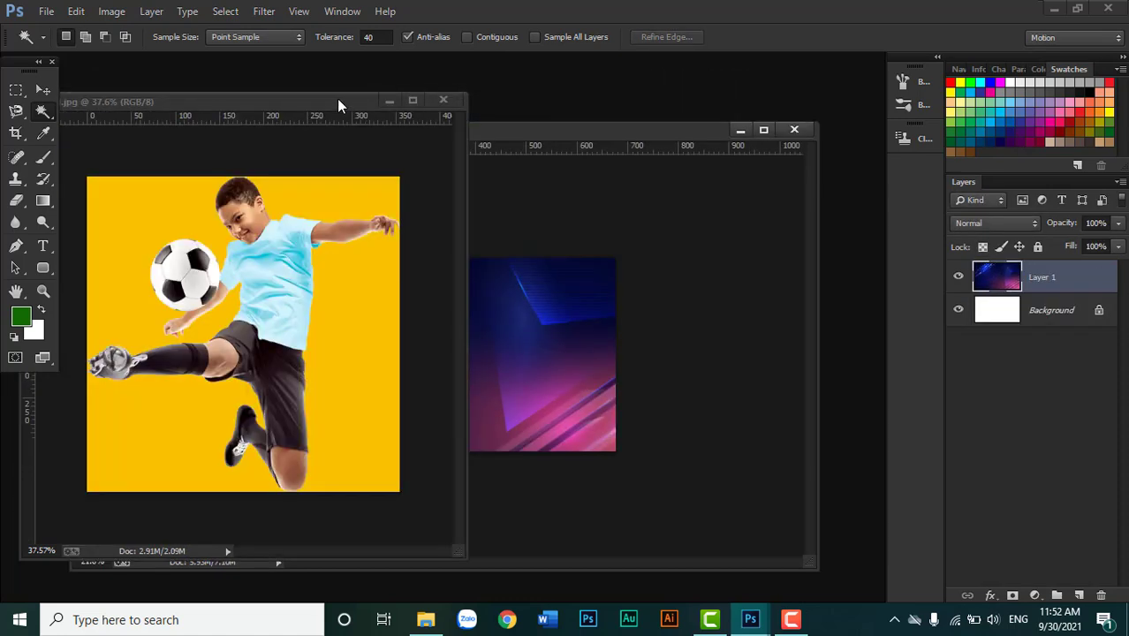
pyautogui.click(318, 176)
pyautogui.hotkey('ctrl', 'd')
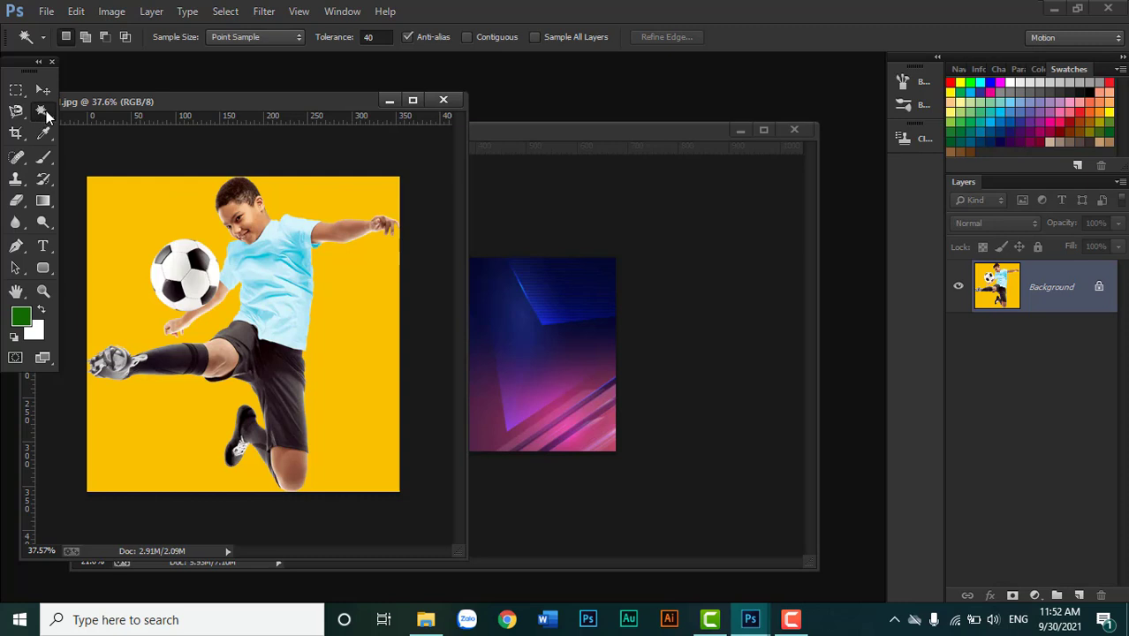
# - Select the yellow background with Magic Wand at tolerance 40, then invert to the player
pyautogui.rightClick(45, 110)
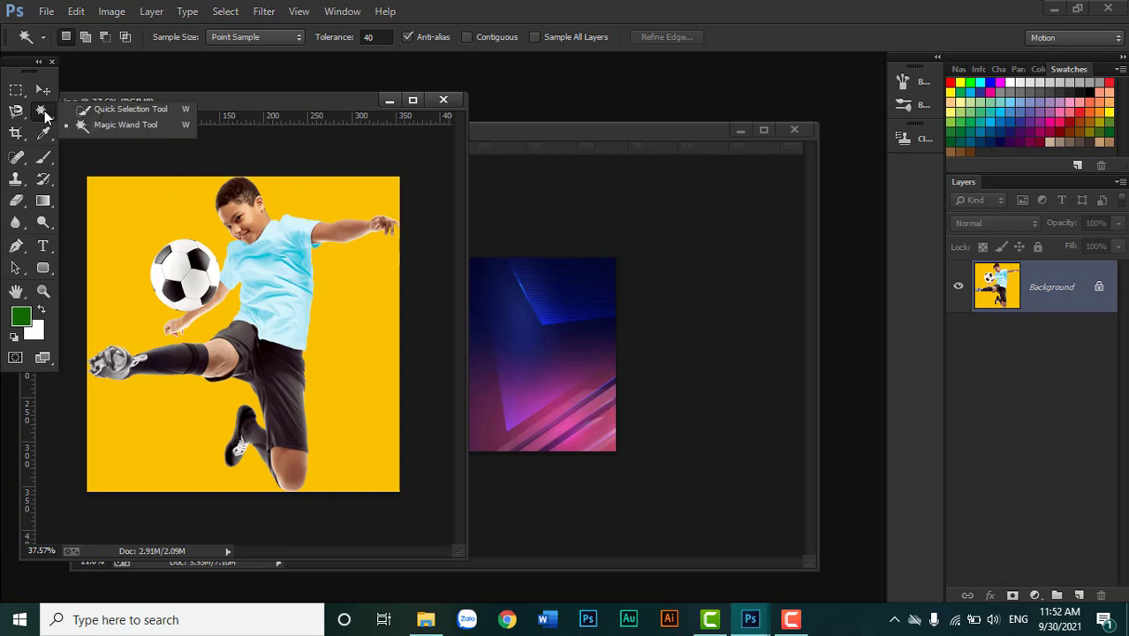
pyautogui.click(118, 126)
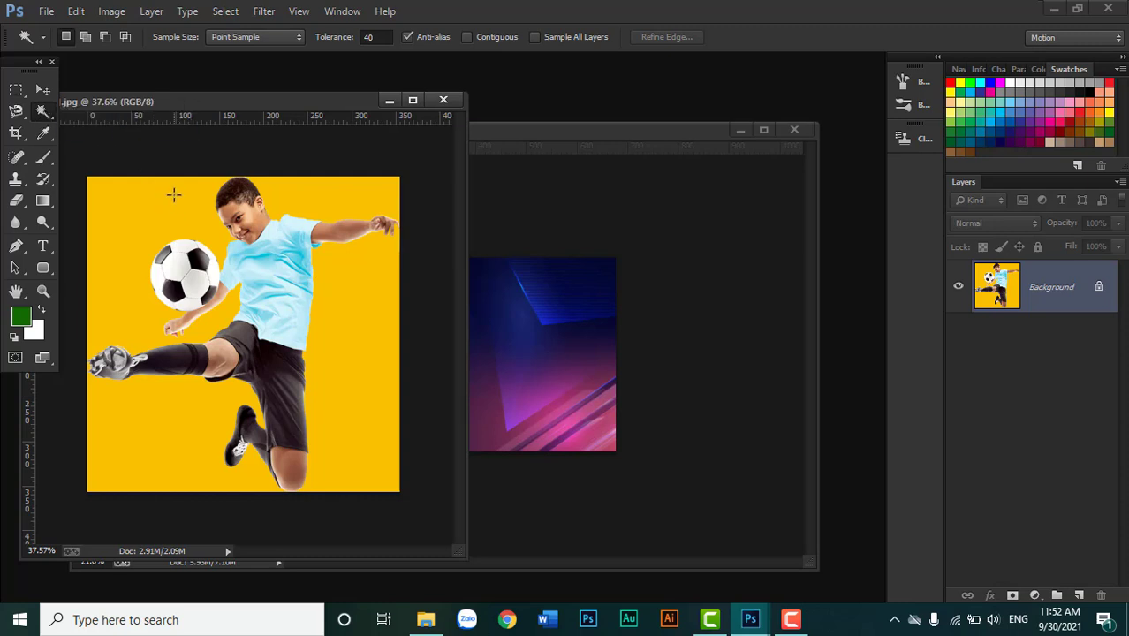
pyautogui.click(173, 194)
pyautogui.click(377, 36)
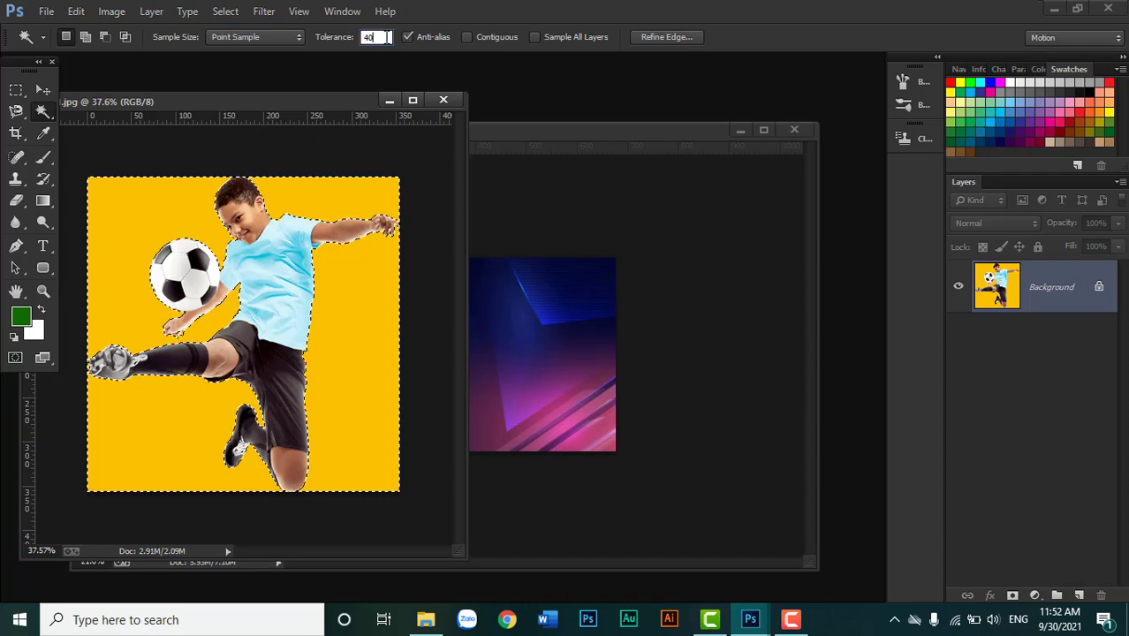
pyautogui.press('Return')
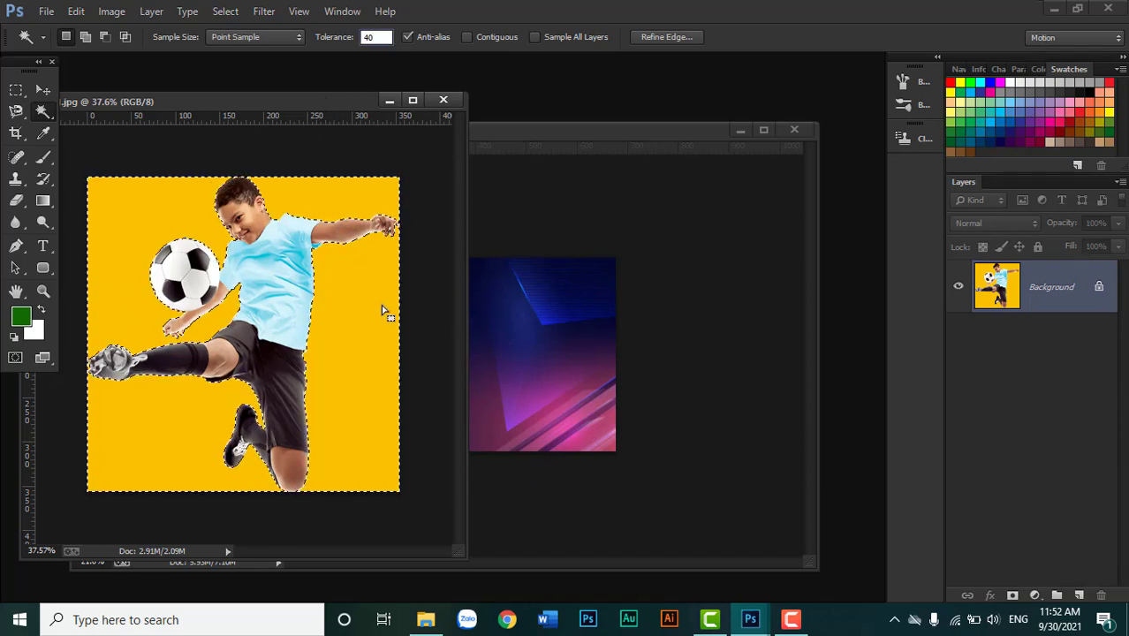
pyautogui.hotkey('ctrl', 'shift', 'i')
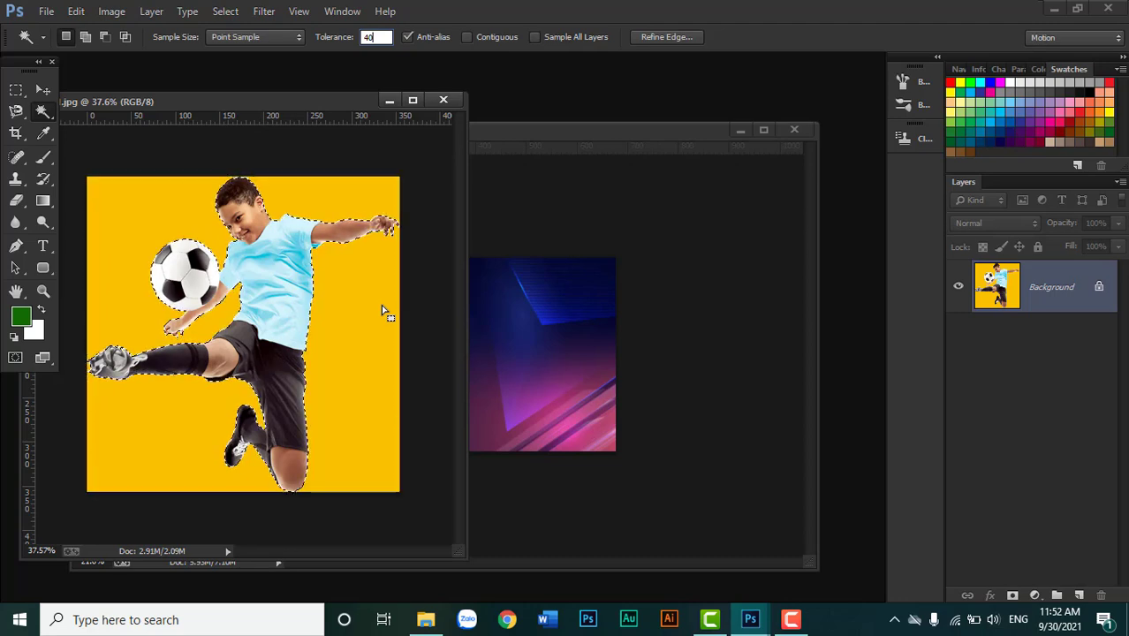
# - Drag the cut-out player into Untitled-1 and position him over the blue-pink background
pyautogui.click(42, 89)
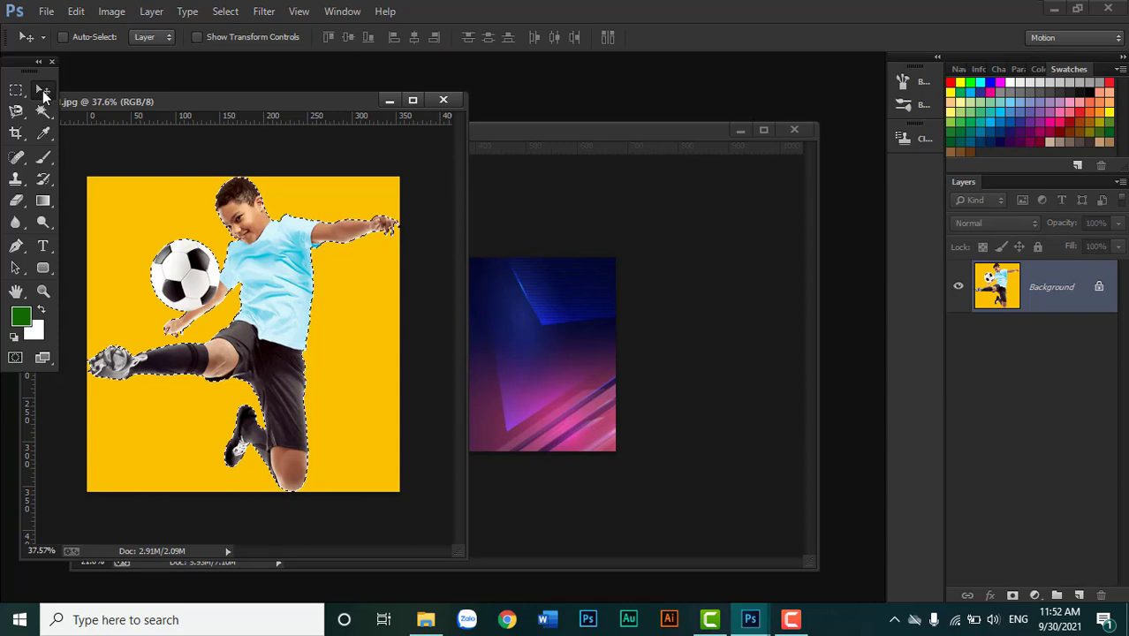
pyautogui.moveTo(256, 251); pyautogui.dragTo(600, 335)
pyautogui.moveTo(605, 411)
pyautogui.mouseDown()
pyautogui.moveTo(458, 339)
pyautogui.moveTo(462, 351)
pyautogui.mouseUp()
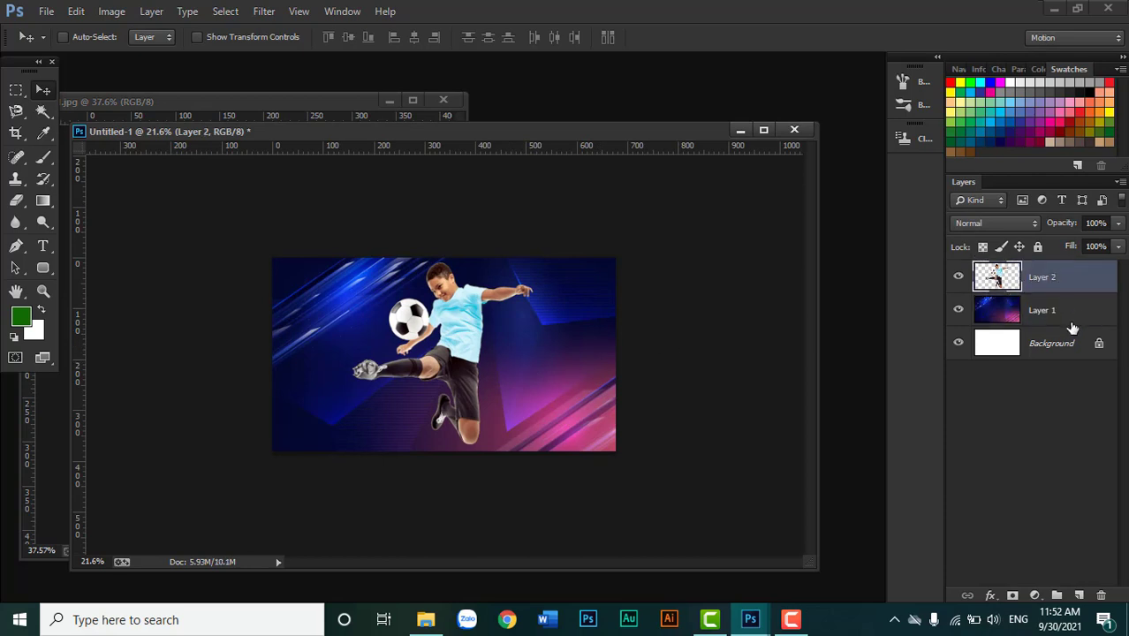
# - Rename the player layer BOY and the background layer NEN
pyautogui.doubleClick(1049, 278)
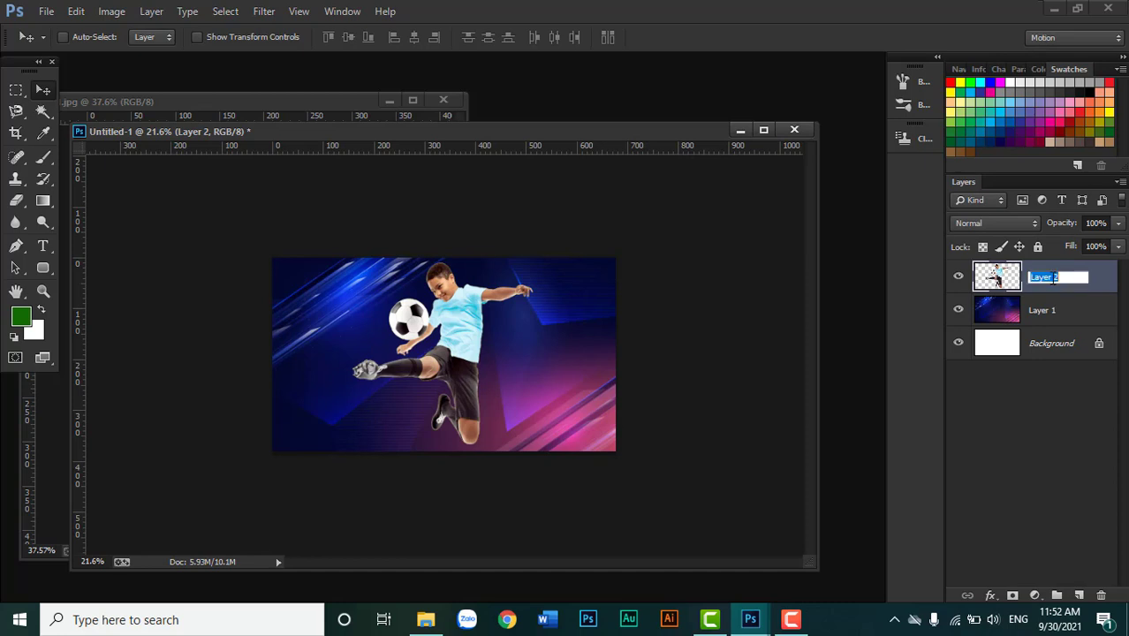
pyautogui.write('BOY')
pyautogui.press('Return')
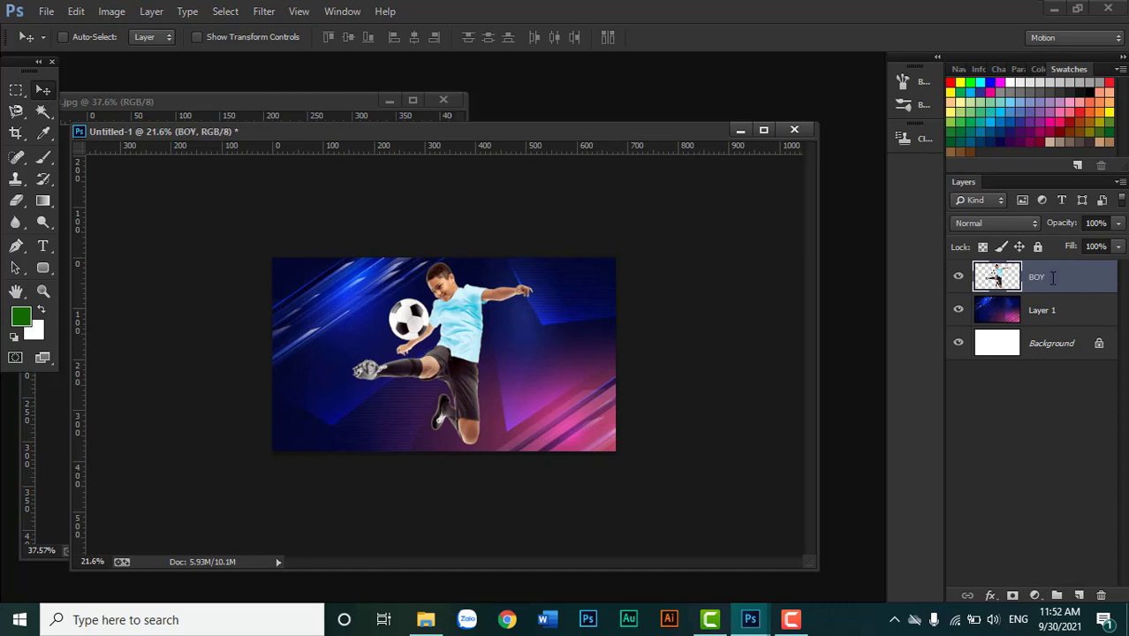
pyautogui.doubleClick(1055, 314)
pyautogui.write('NEN')
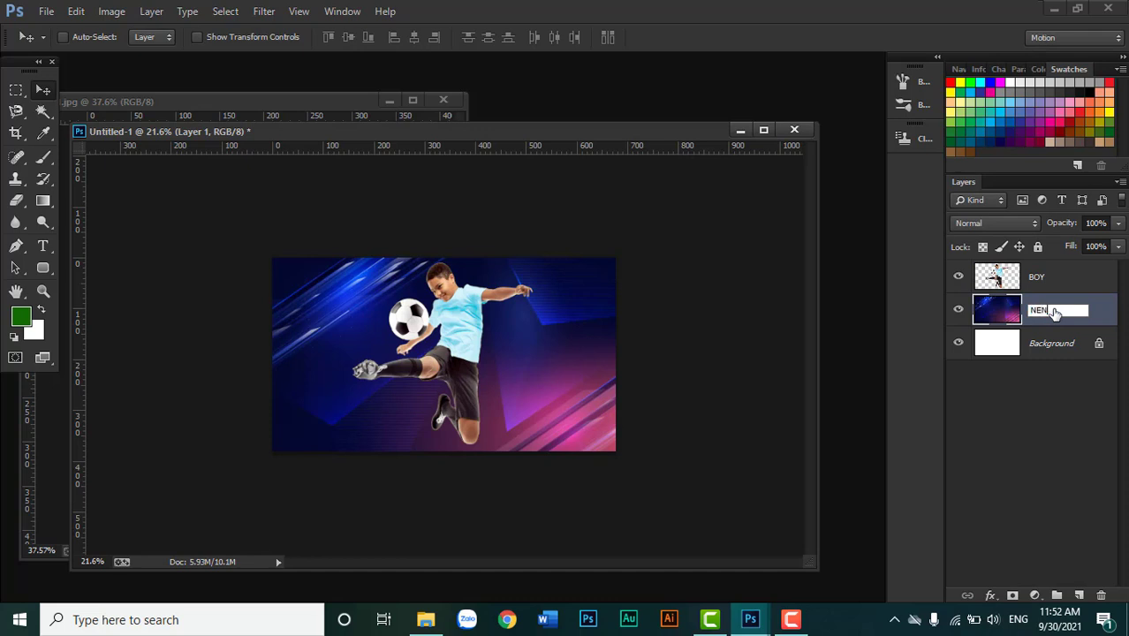
pyautogui.press('Return')
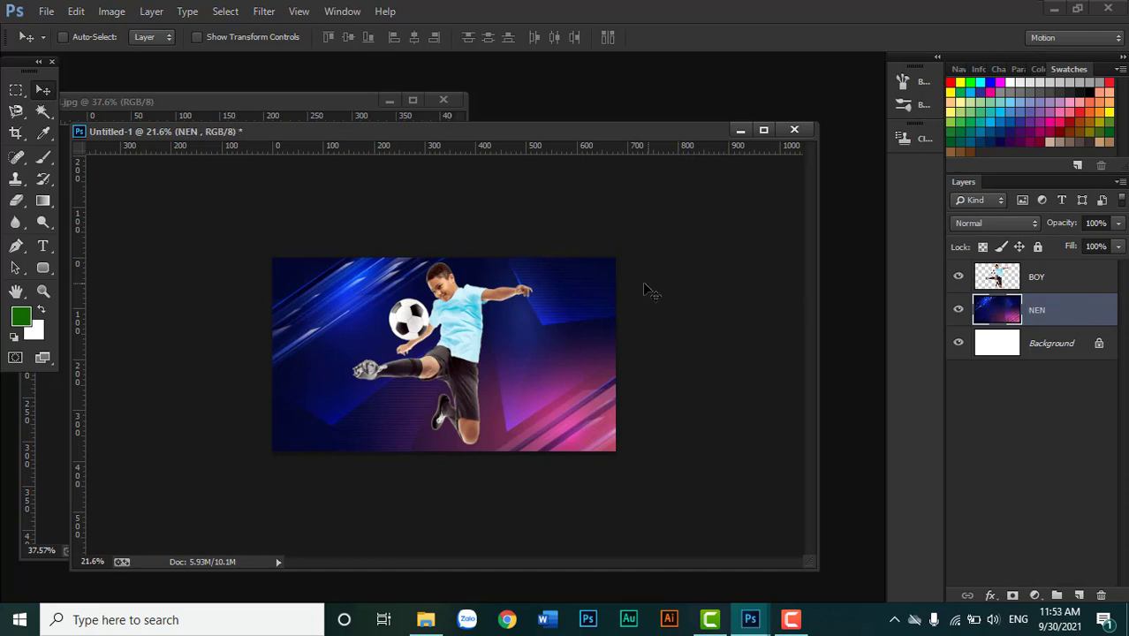
# - Scale the BOY layer down to about 89%
pyautogui.click(1066, 277)
pyautogui.keyDown('alt'); pyautogui.scroll(3, 449, 331); pyautogui.keyUp('alt')
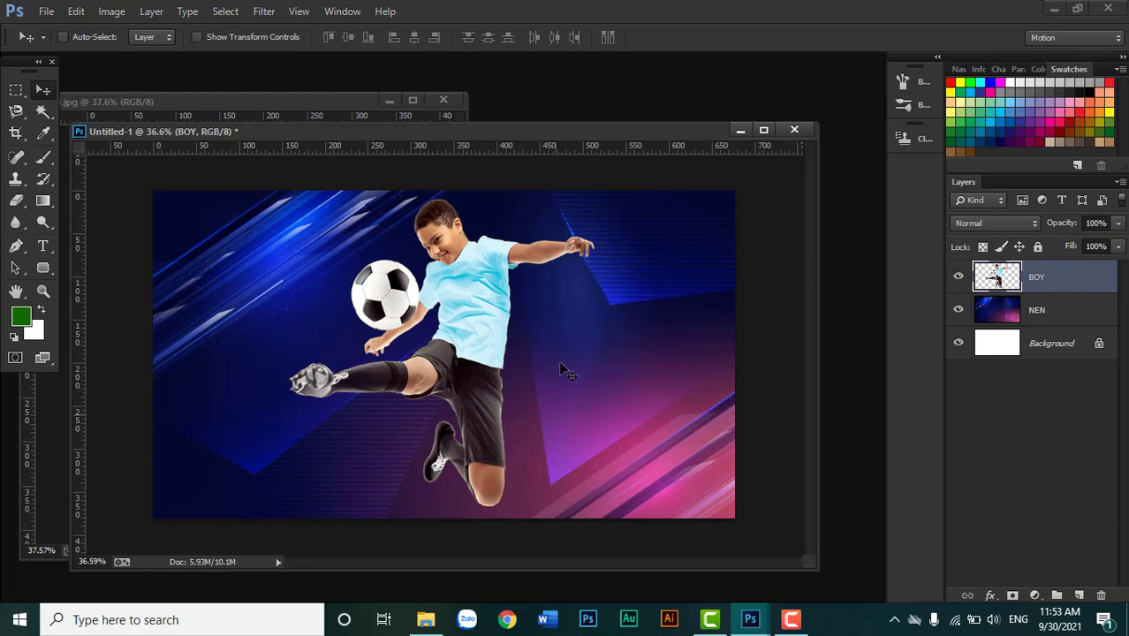
pyautogui.hotkey('ctrl', 't')
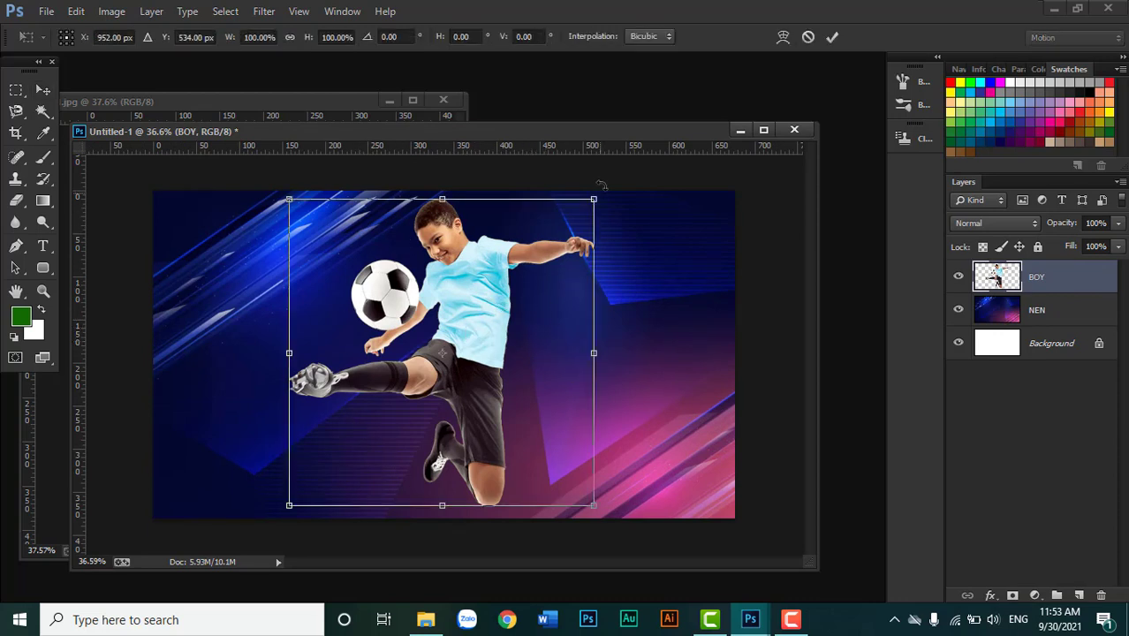
pyautogui.moveTo(597, 198); pyautogui.dragTo(561, 234)
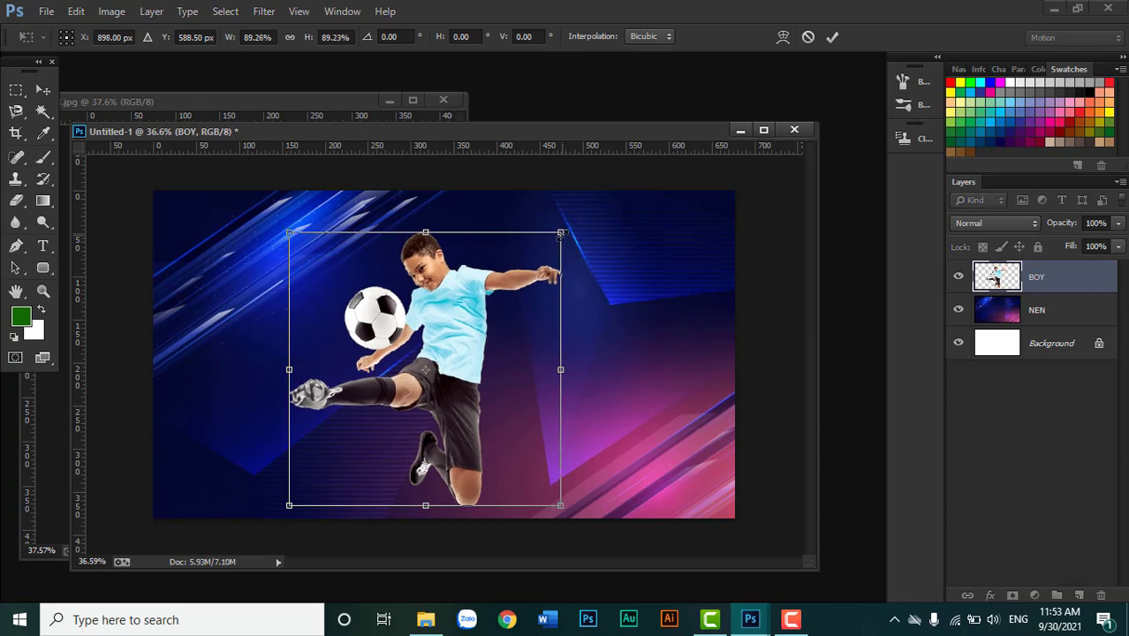
pyautogui.press('Return')
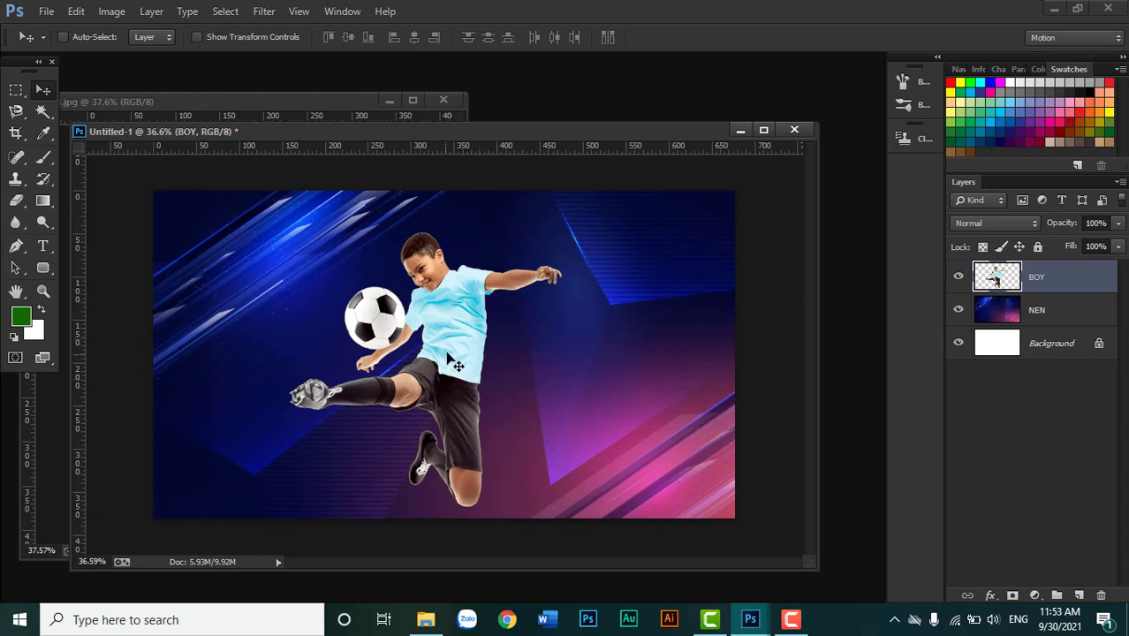
# - Drag out a trial duplicate of the player, shift it, then back out the copy's moves
pyautogui.moveTo(448, 357); pyautogui.dragTo(558, 363)
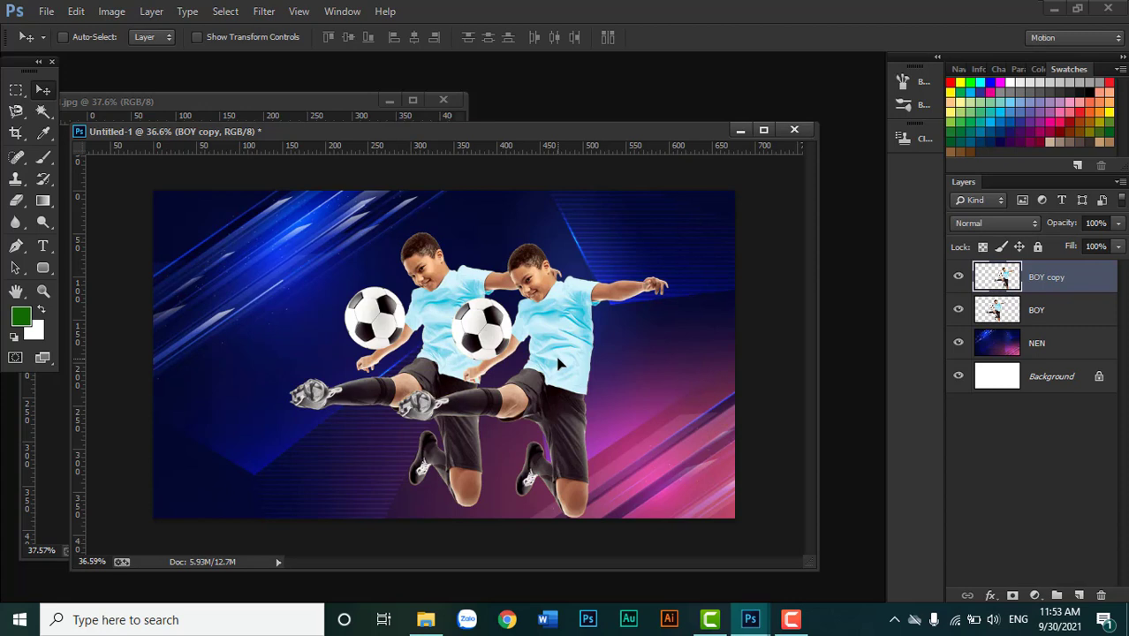
pyautogui.moveTo(583, 363)
pyautogui.mouseDown()
pyautogui.moveTo(625, 339)
pyautogui.moveTo(585, 351)
pyautogui.mouseUp()
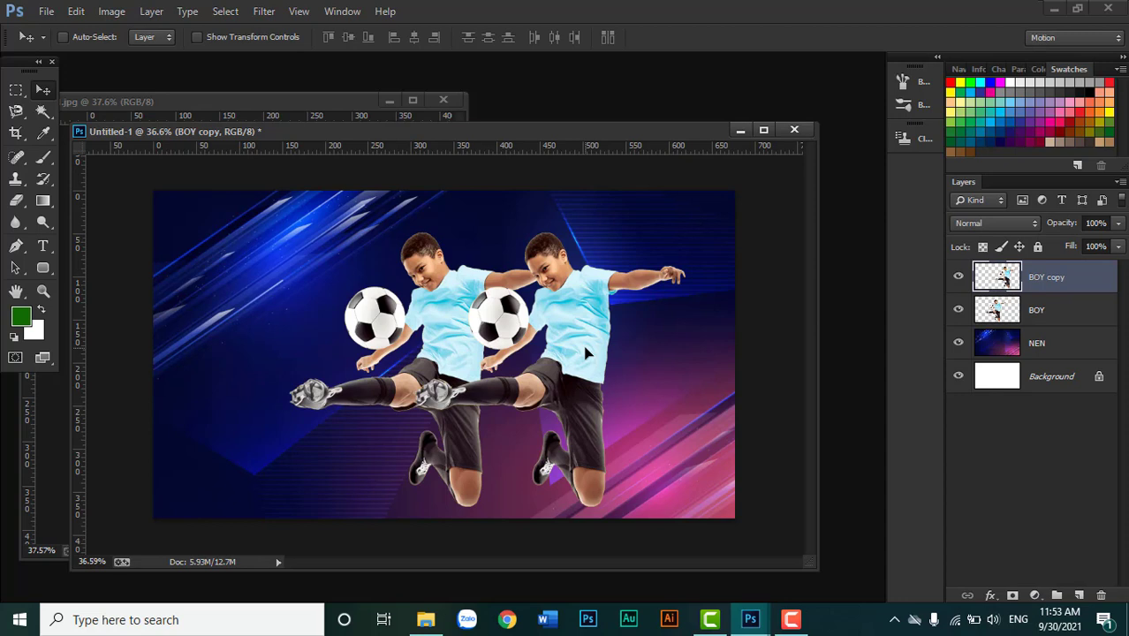
pyautogui.hotkey('ctrl', 'shift', 't')
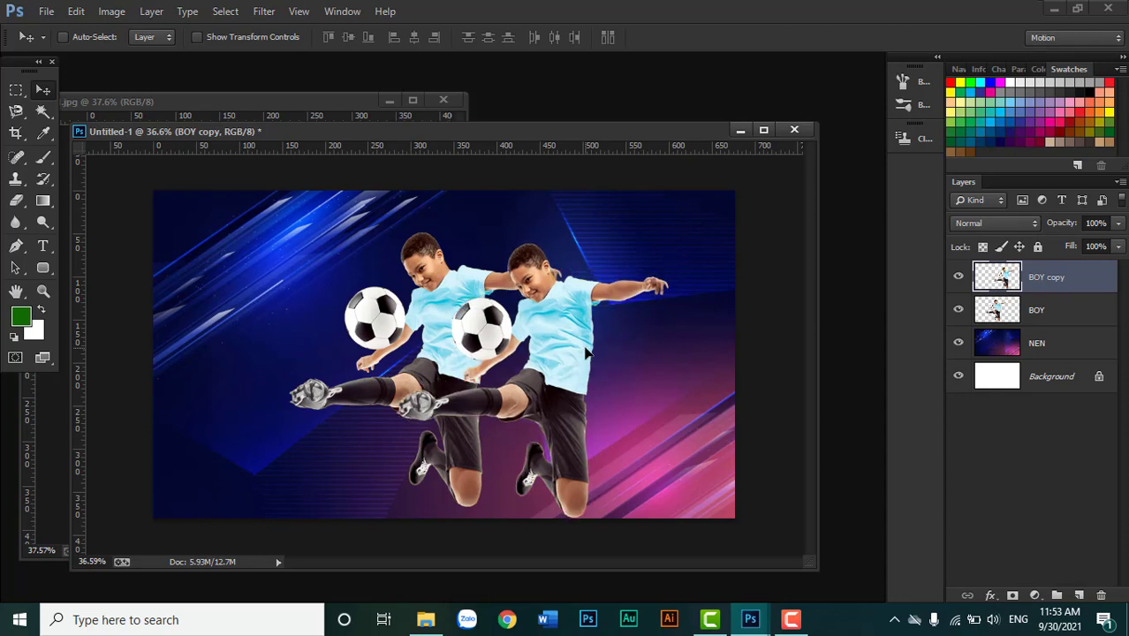
pyautogui.press('Delete')
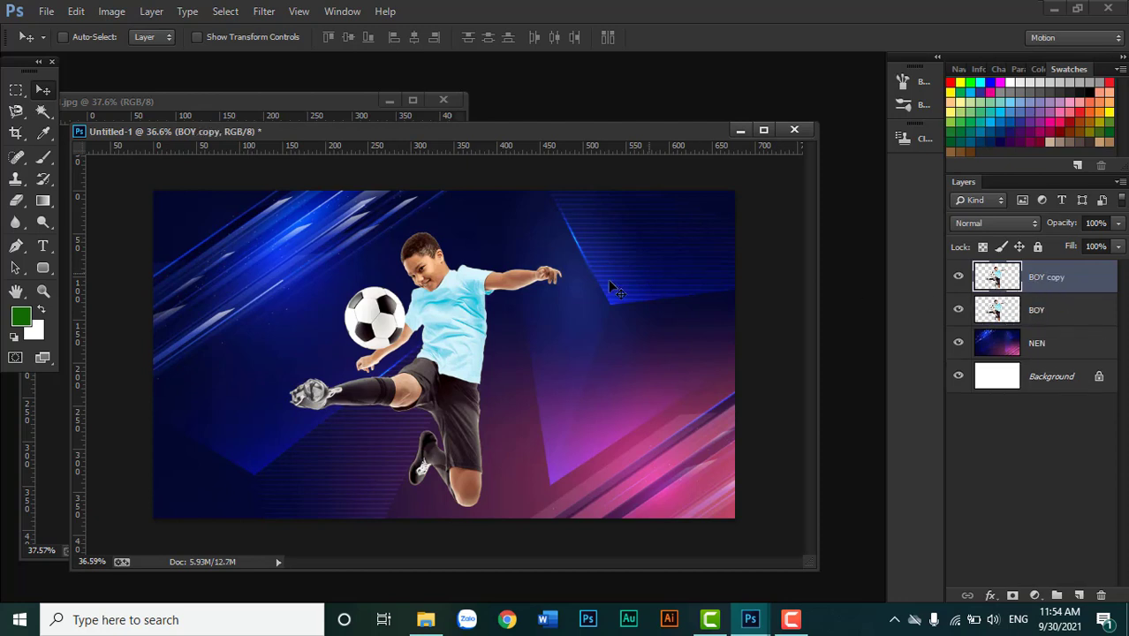
# - Undo a trial move of BOY copy, then enlarge the original BOY layer to about 127%
pyautogui.moveTo(466, 330); pyautogui.dragTo(542, 329)
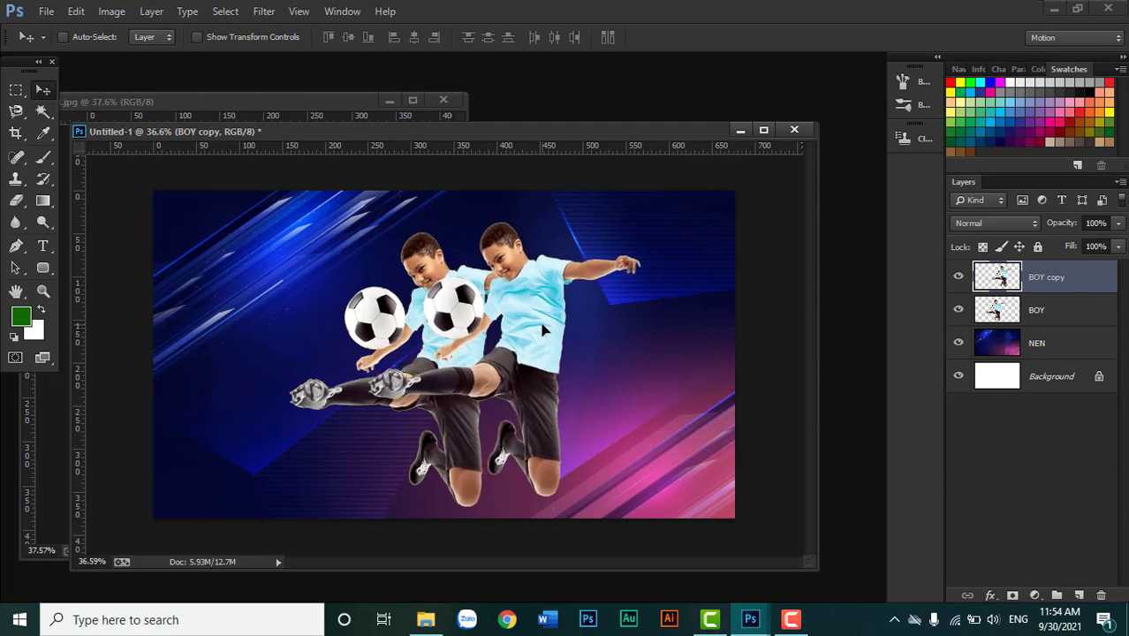
pyautogui.hotkey('ctrl', 'z')
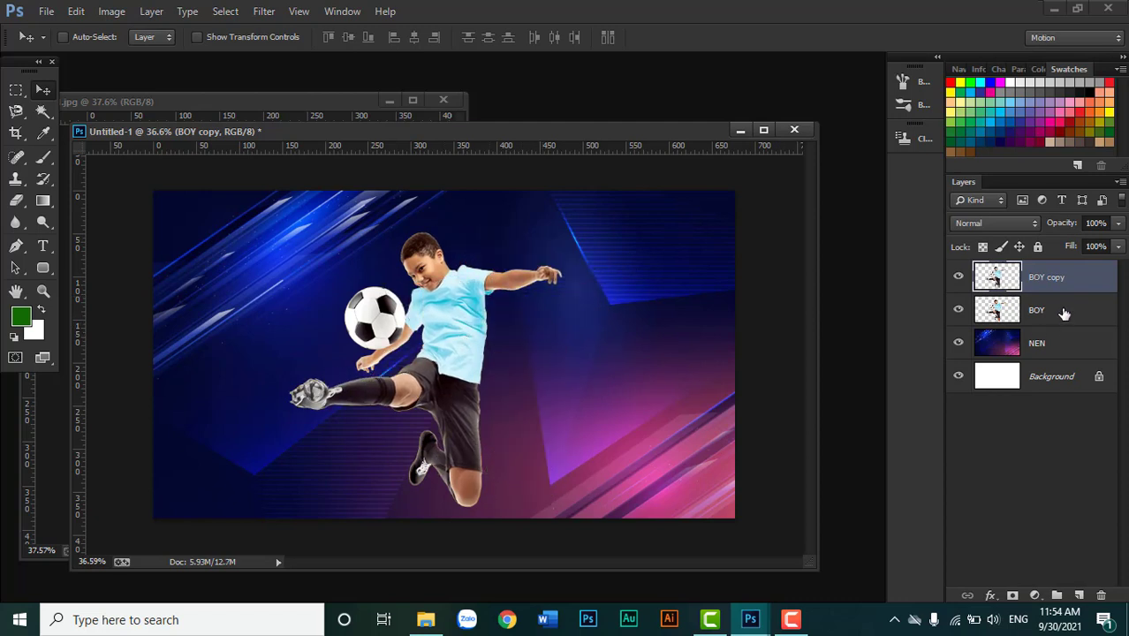
pyautogui.click(1060, 311)
pyautogui.hotkey('ctrl', 't')
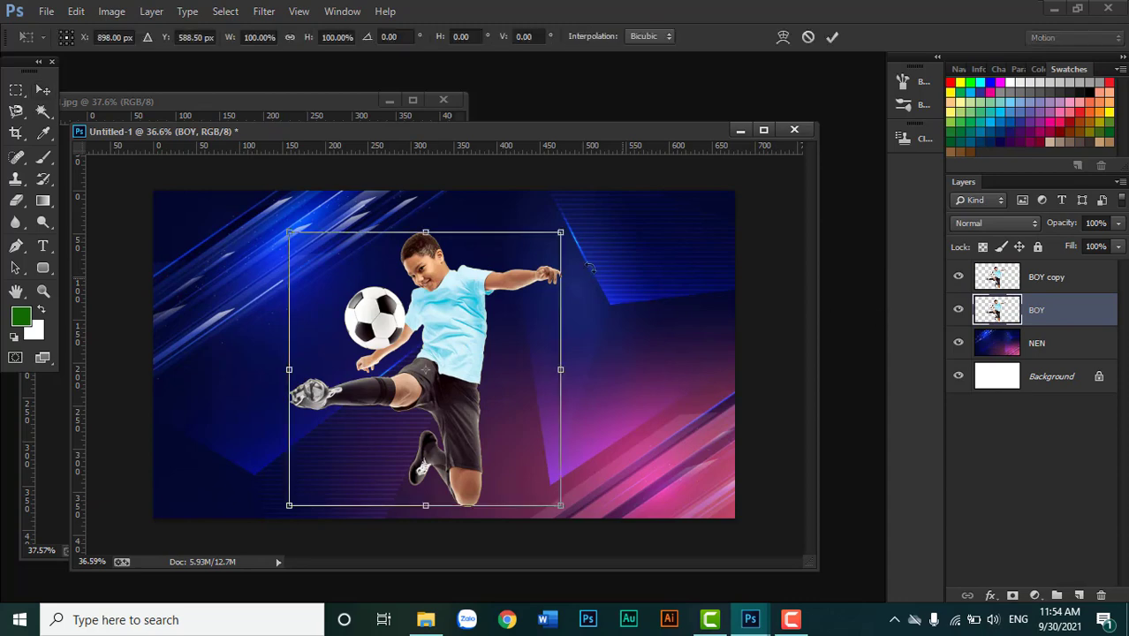
pyautogui.moveTo(560, 233); pyautogui.dragTo(598, 196)
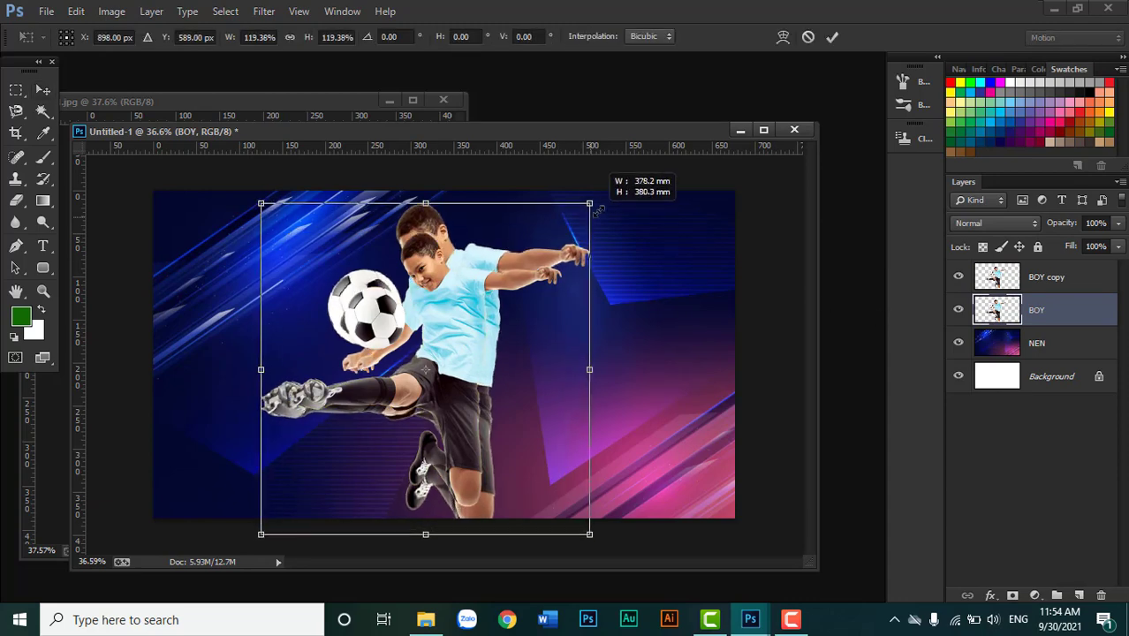
# - Shift the enlarged BOY up-left and fade it to 18% opacity
pyautogui.moveTo(552, 237); pyautogui.dragTo(523, 226)
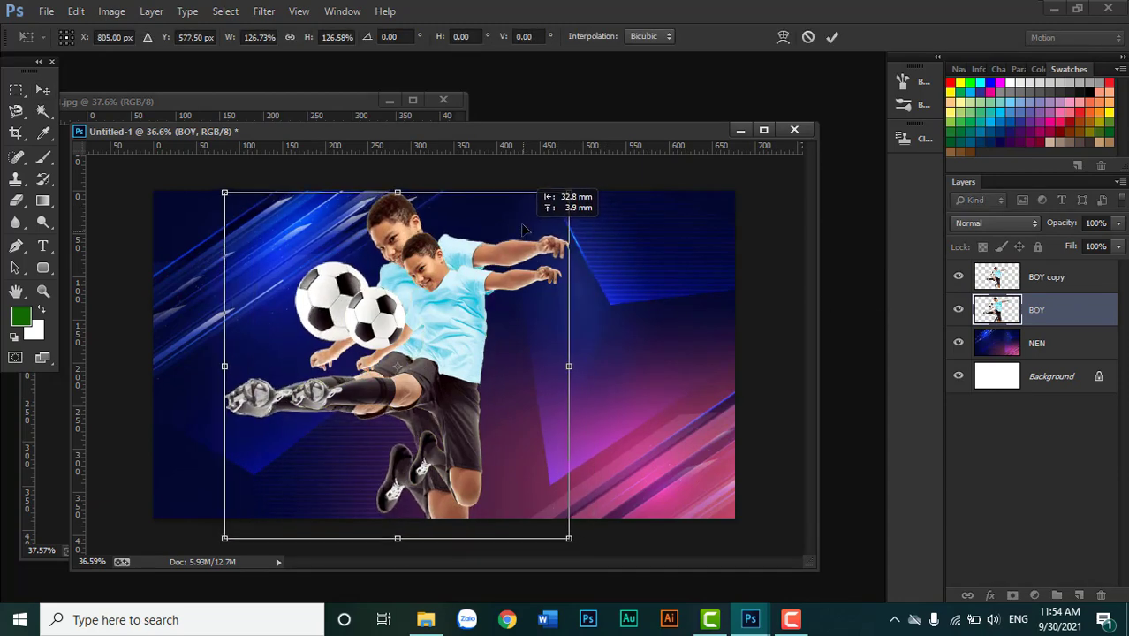
pyautogui.press('Return')
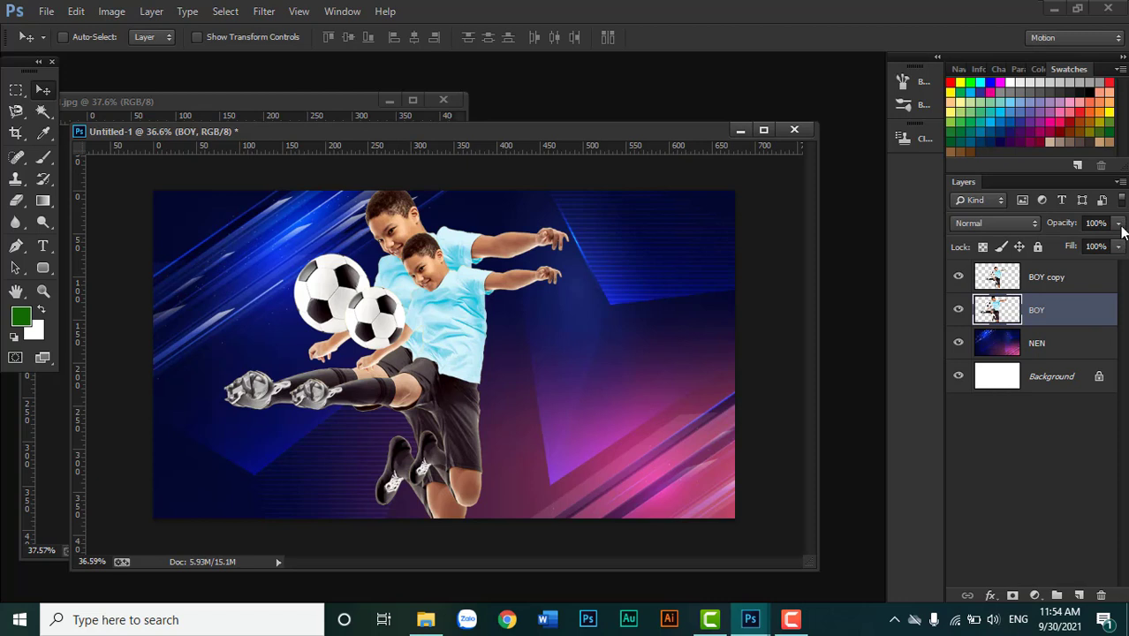
pyautogui.click(1120, 224)
pyautogui.moveTo(1118, 245); pyautogui.dragTo(1049, 243)
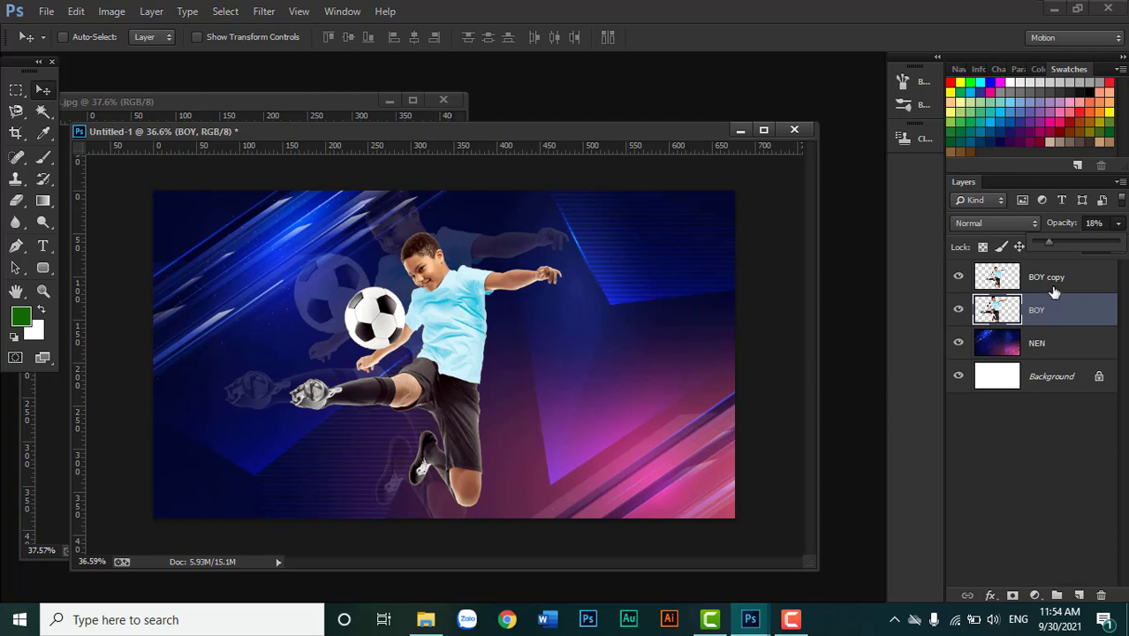
pyautogui.click(1055, 289)
pyautogui.click(1048, 311)
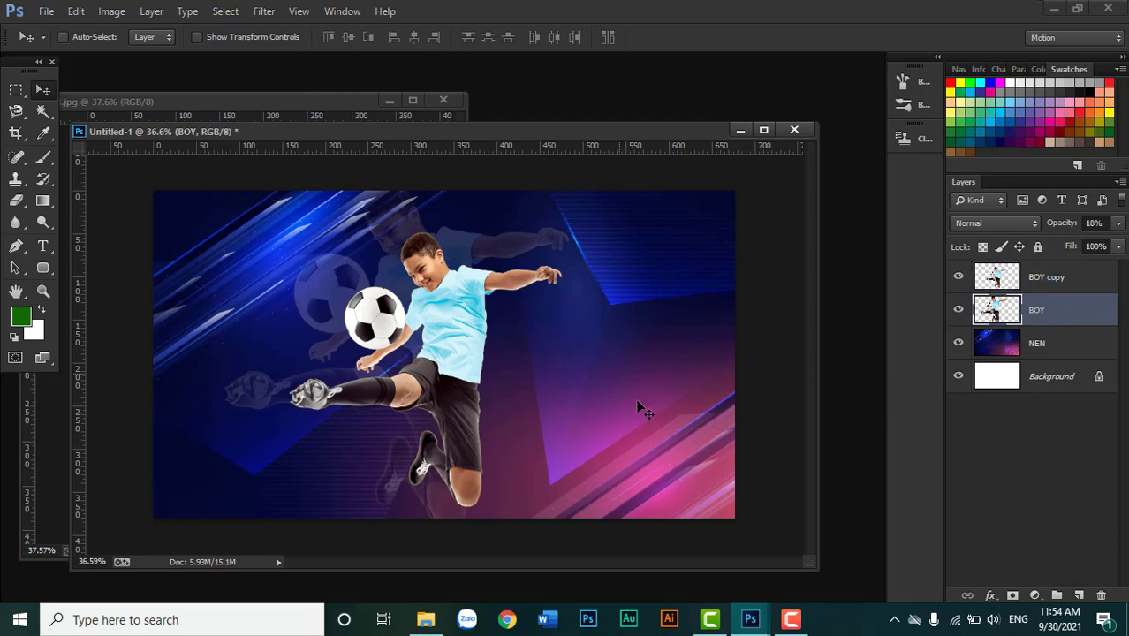
pyautogui.scroll(1, 636, 418)
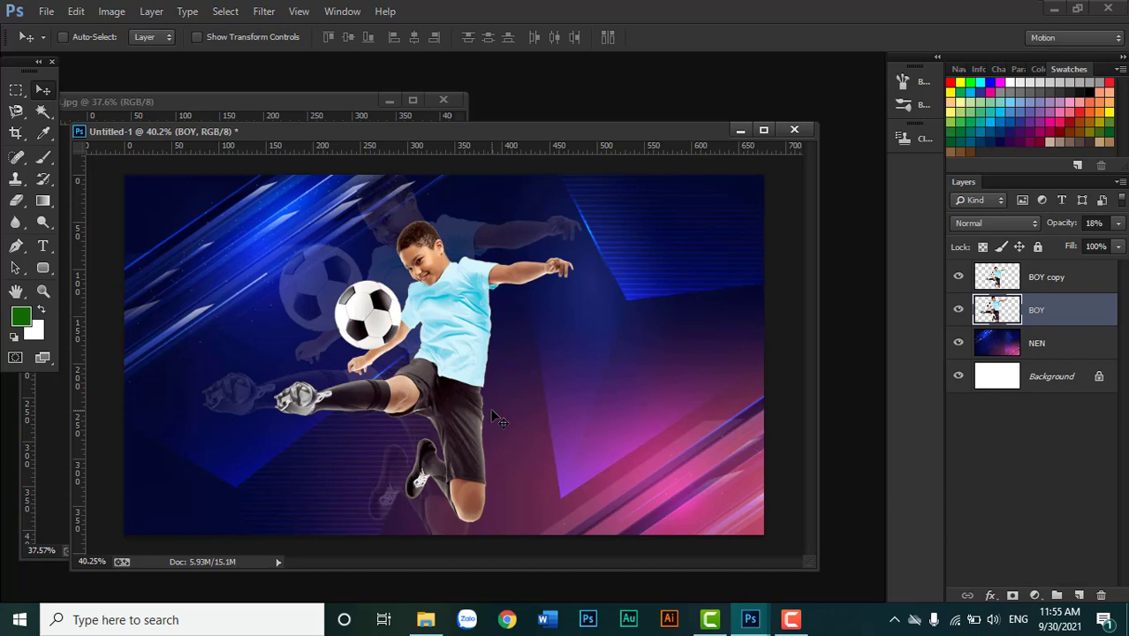
pyautogui.scroll(-1, 455, 354)
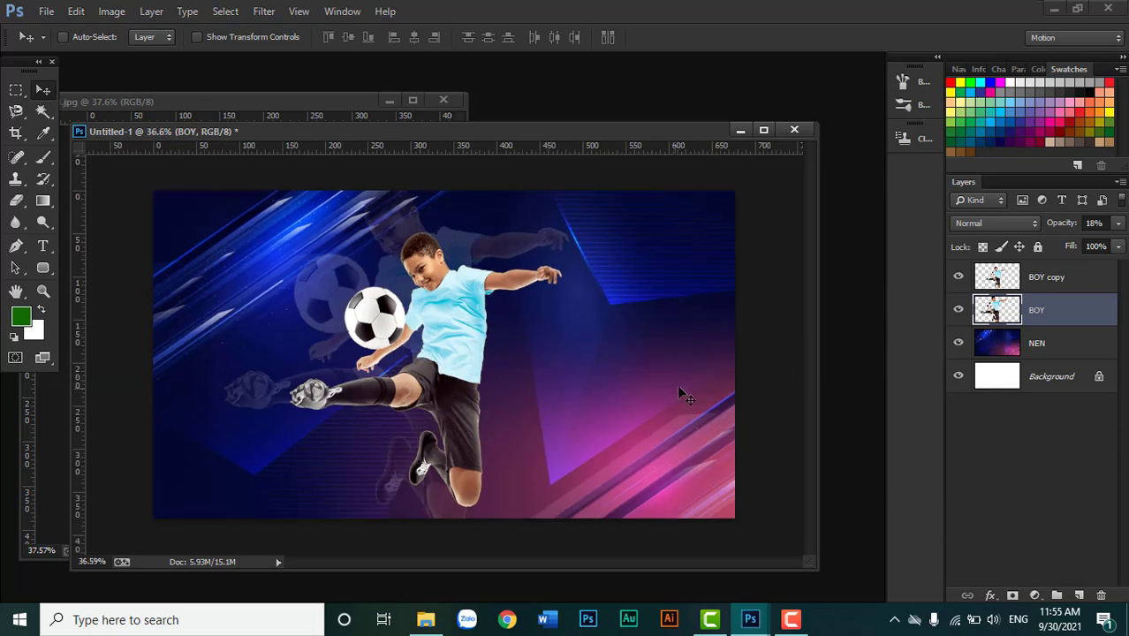
# - Load BOY copy's player outline as a selection, add an empty layer above, and set black foreground
pyautogui.keyDown('ctrl'); pyautogui.click(1002, 309); pyautogui.keyUp('ctrl')
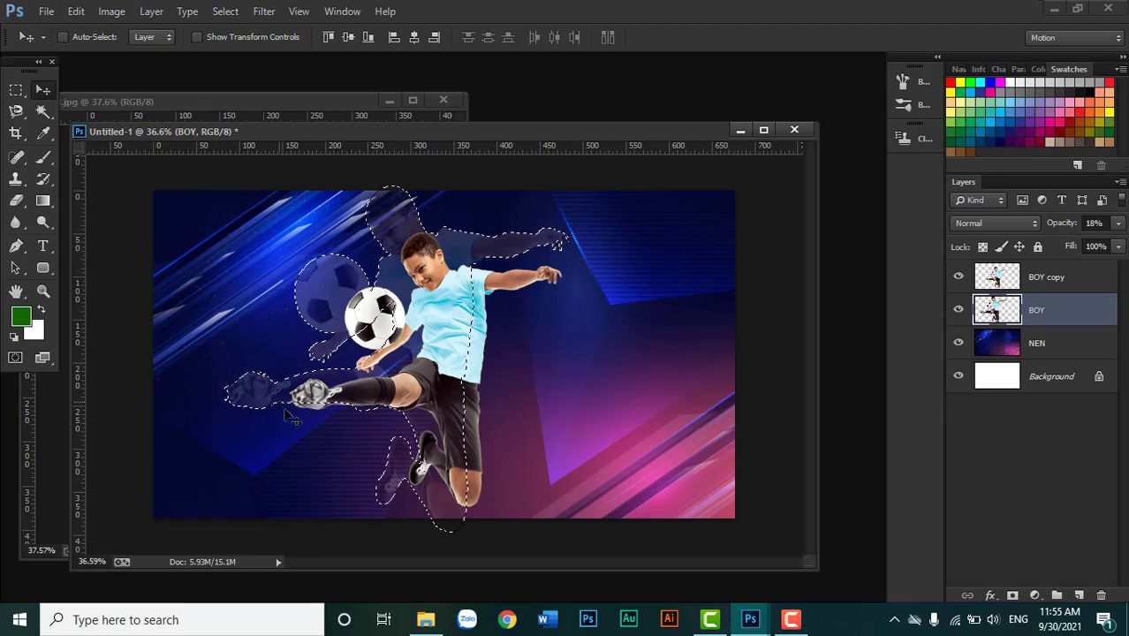
pyautogui.hotkey('ctrl', 'd')
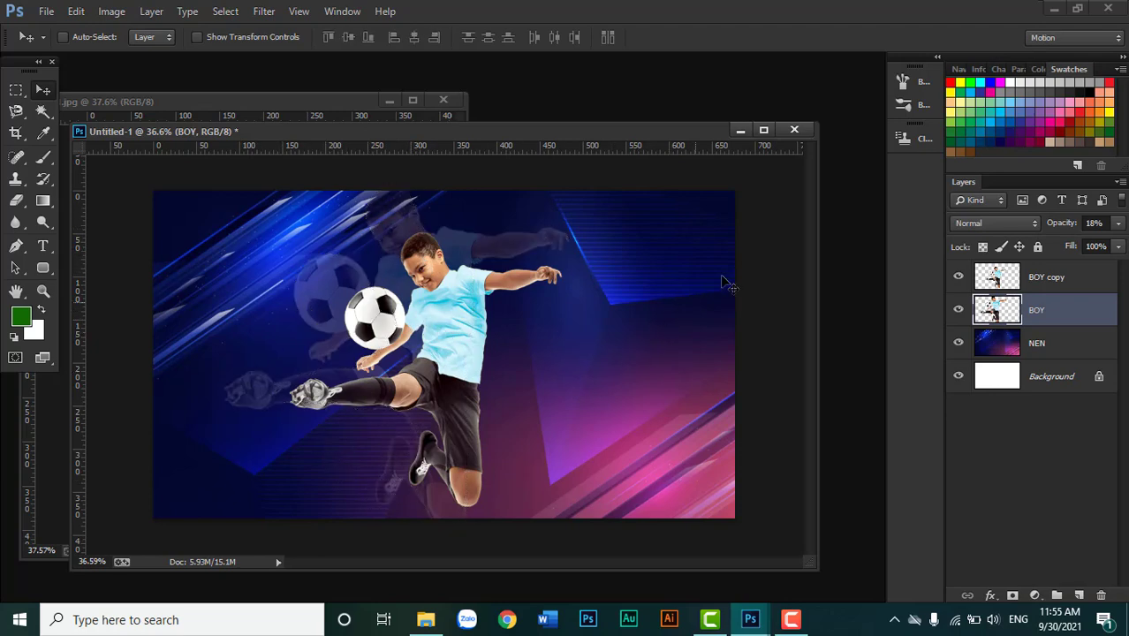
pyautogui.click(1061, 279)
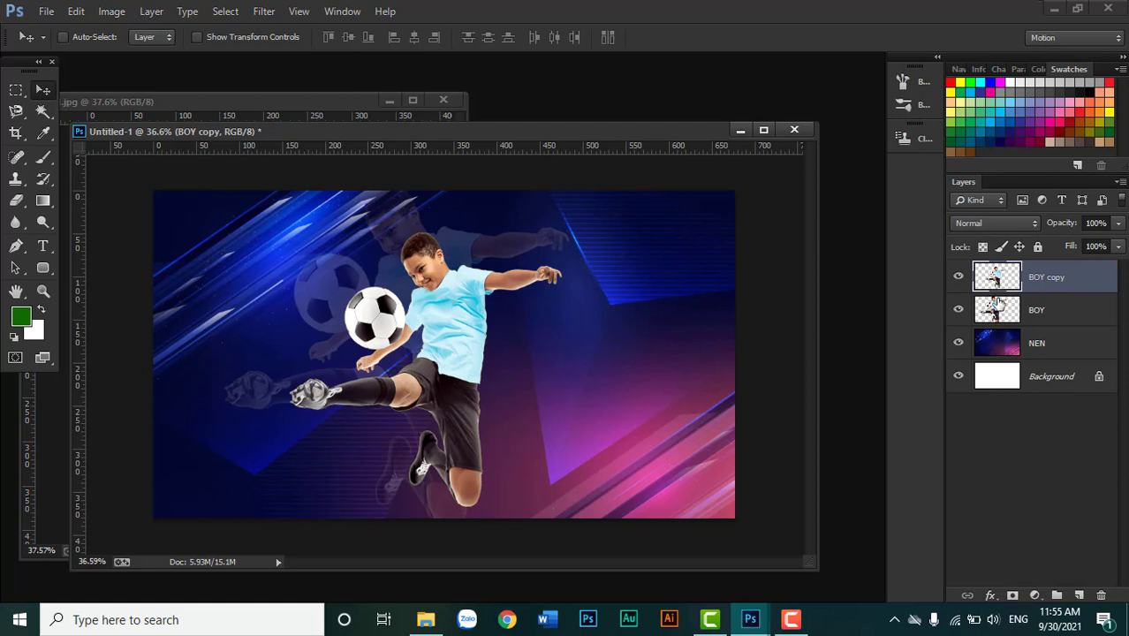
pyautogui.keyDown('ctrl'); pyautogui.click(999, 281); pyautogui.keyUp('ctrl')
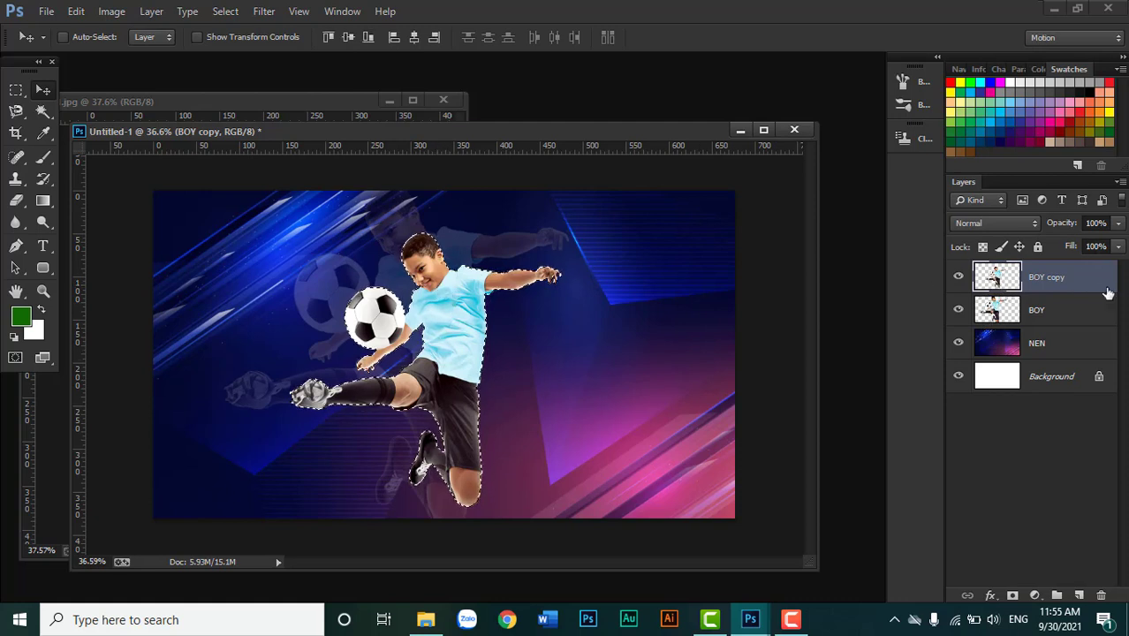
pyautogui.click(1082, 596)
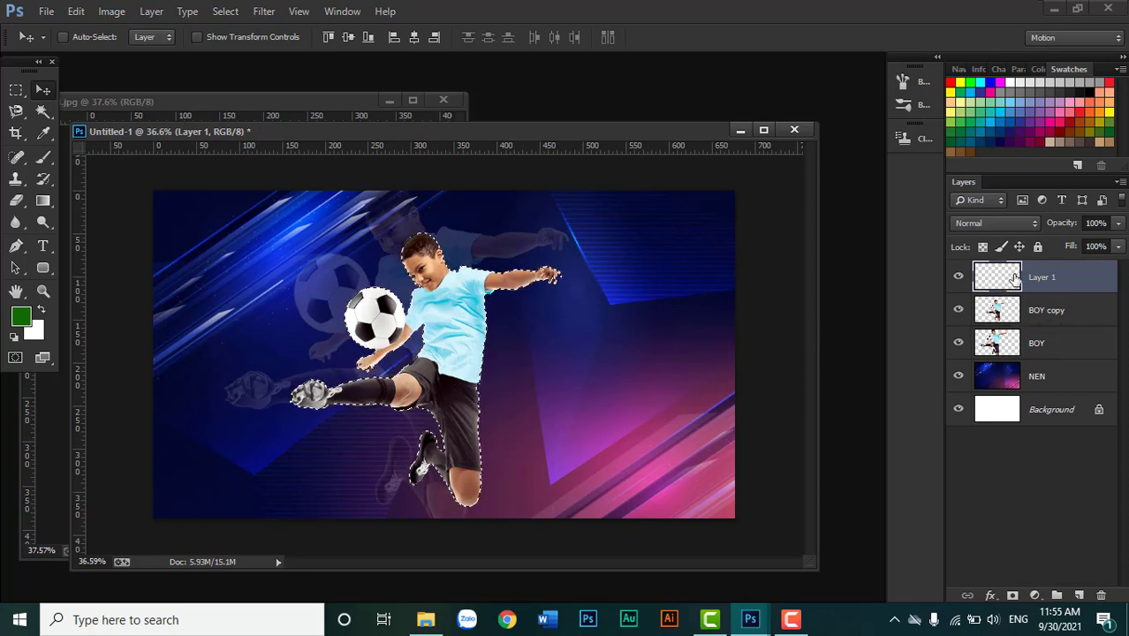
pyautogui.press('d')
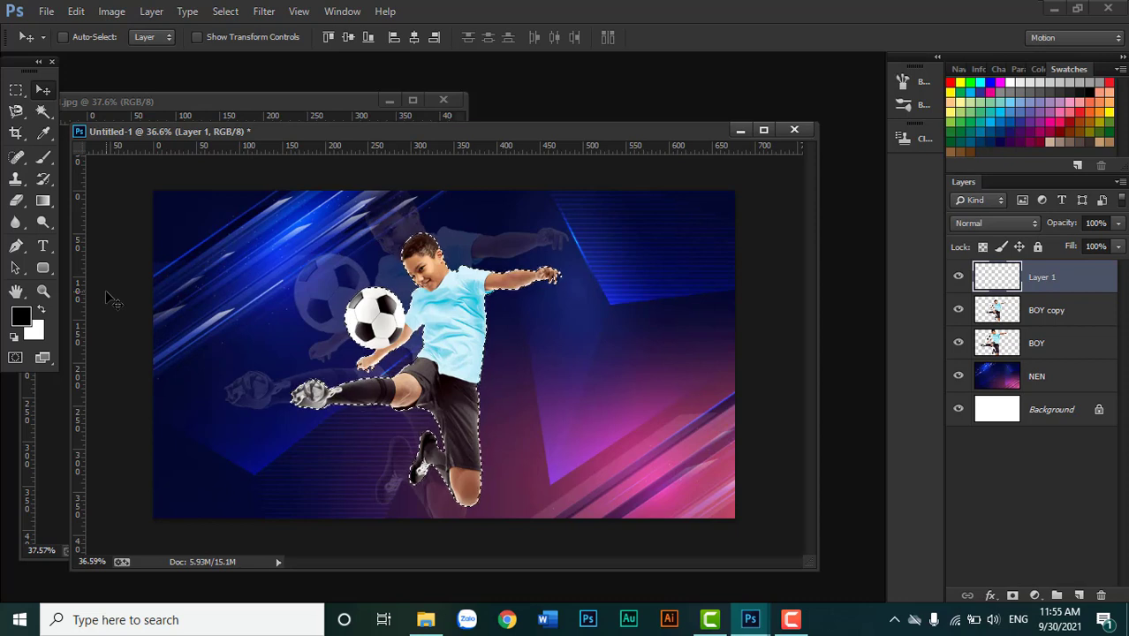
pyautogui.press('alt')
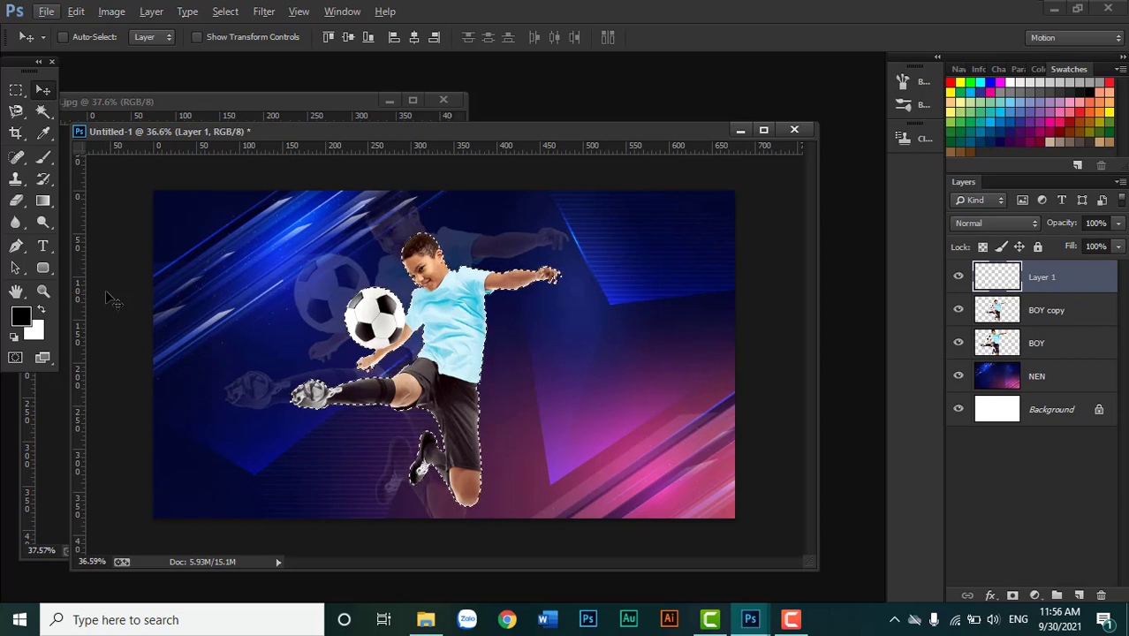
# - Feather the player selection by 20 px, fill it with black, and deselect
pyautogui.hotkey('shift', 'F6')
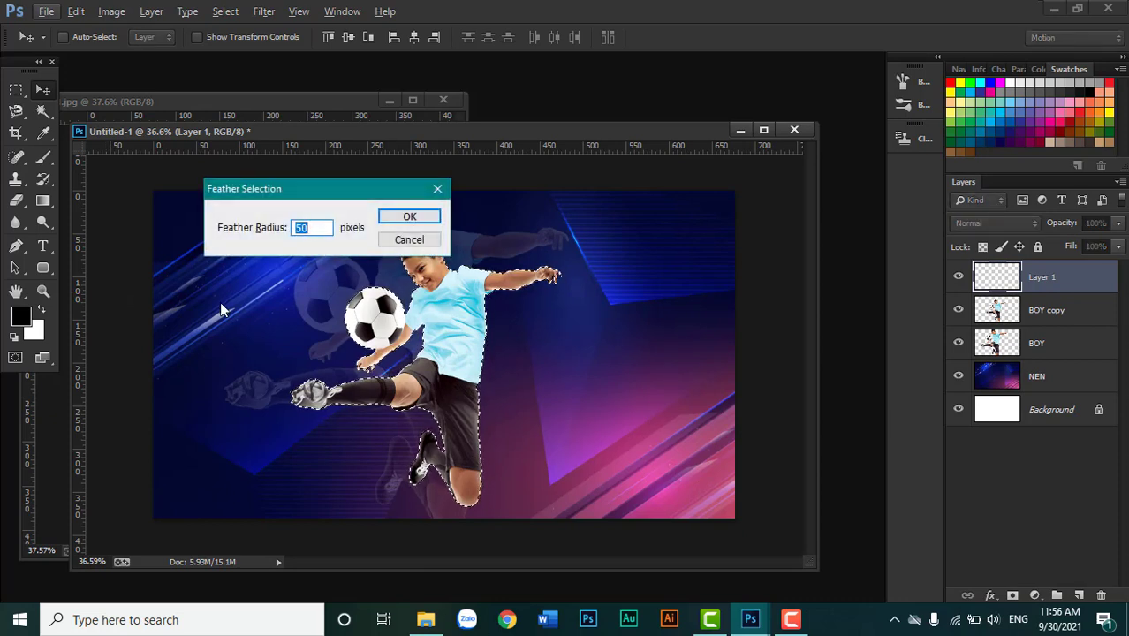
pyautogui.write('20')
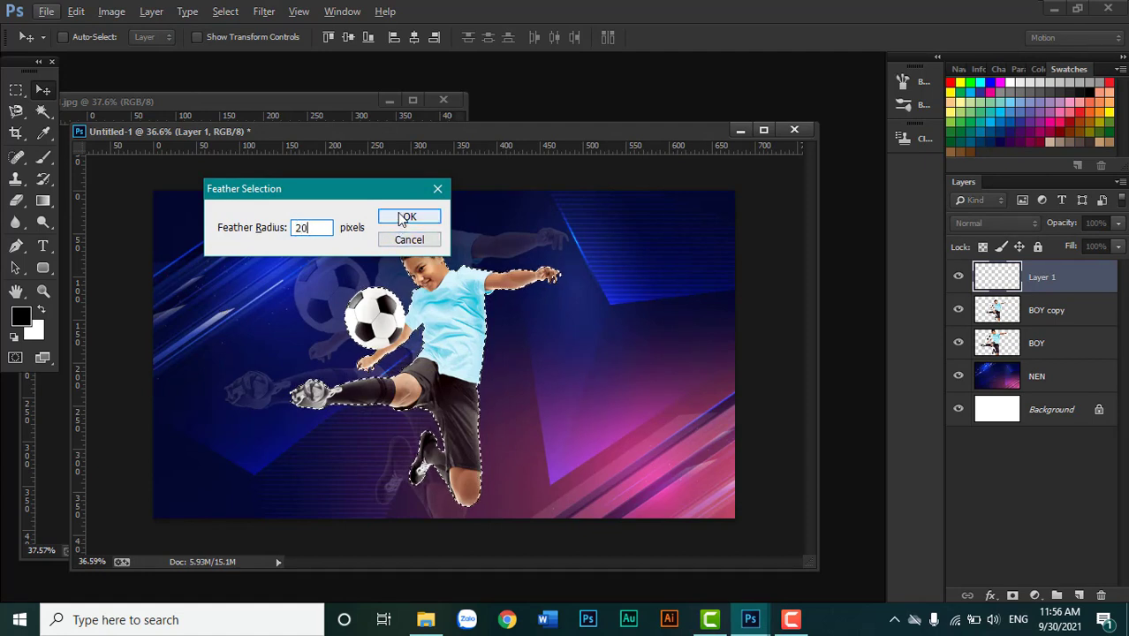
pyautogui.click(402, 216)
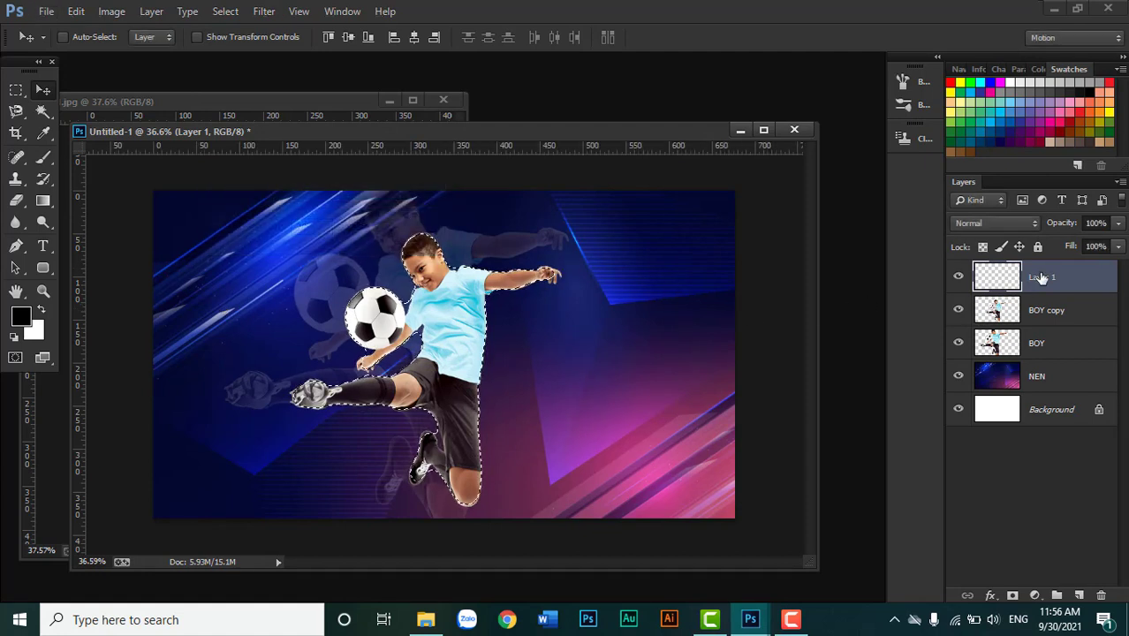
pyautogui.hotkey('alt', 'BackSpace')
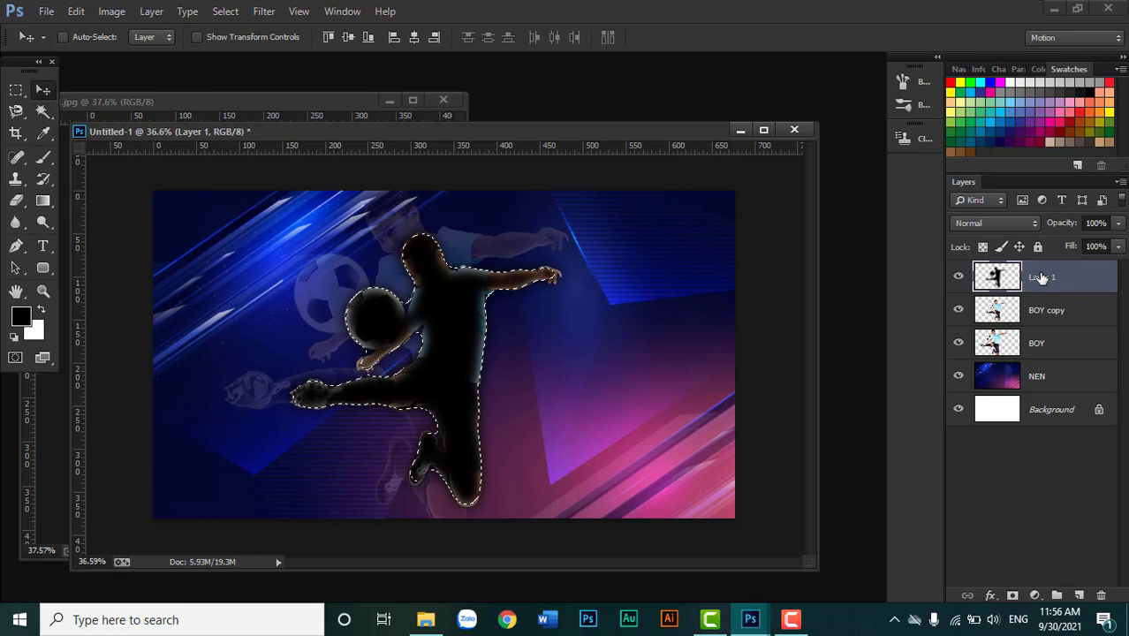
pyautogui.hotkey('ctrl', 'd')
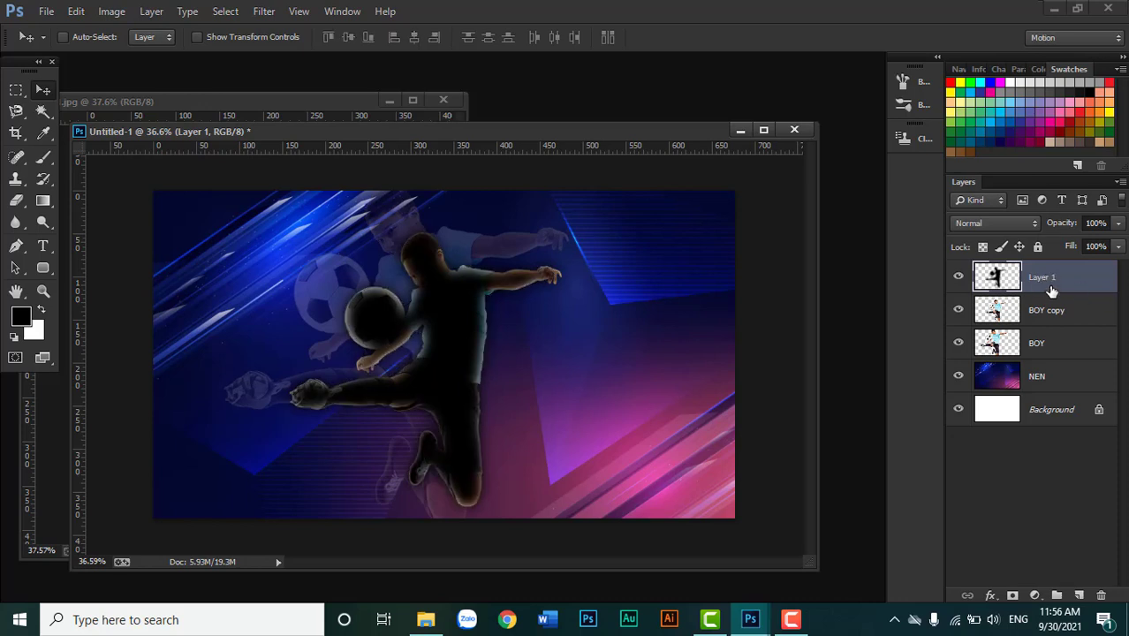
# - Set Layer 1 to 49% opacity and move it below BOY, just above NEN
pyautogui.click(1118, 223)
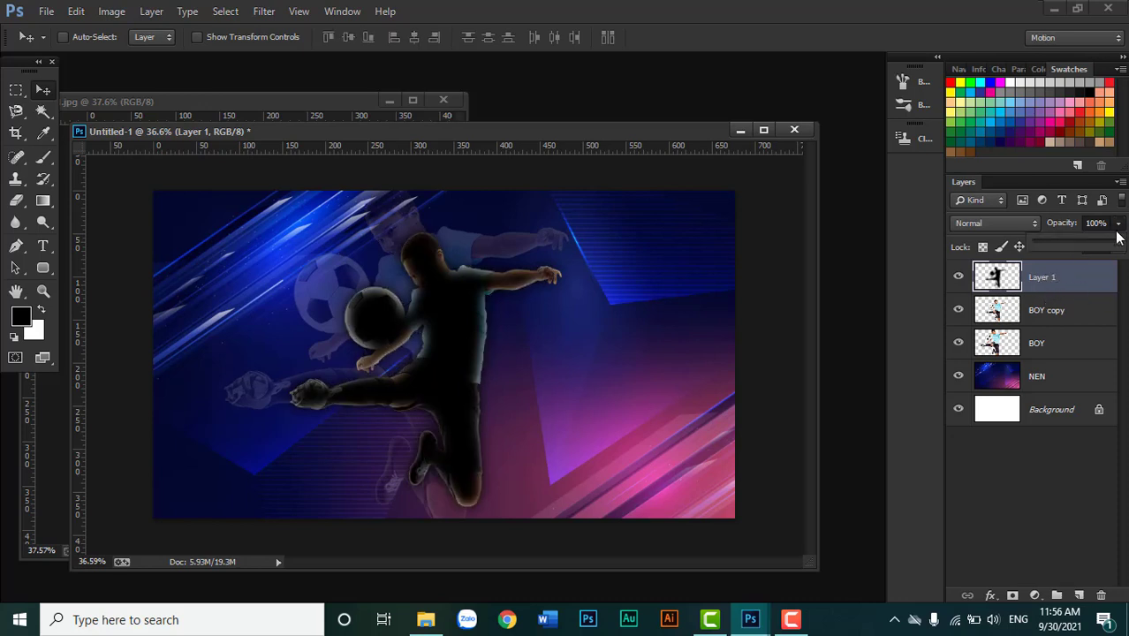
pyautogui.moveTo(1117, 242); pyautogui.dragTo(1077, 242)
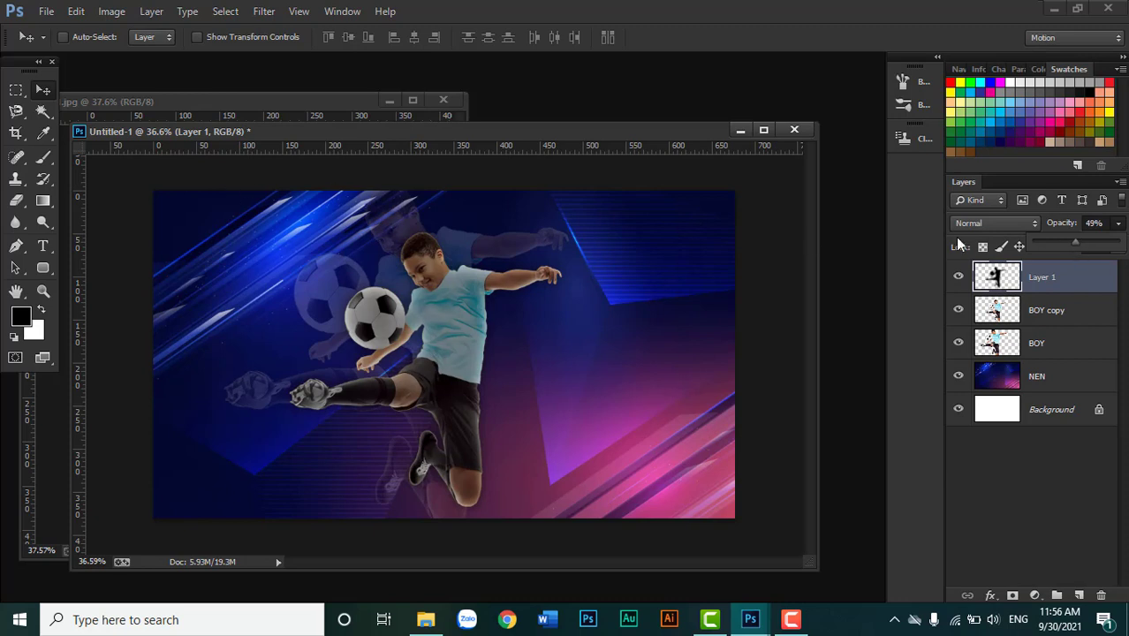
pyautogui.moveTo(1078, 290); pyautogui.dragTo(1071, 358)
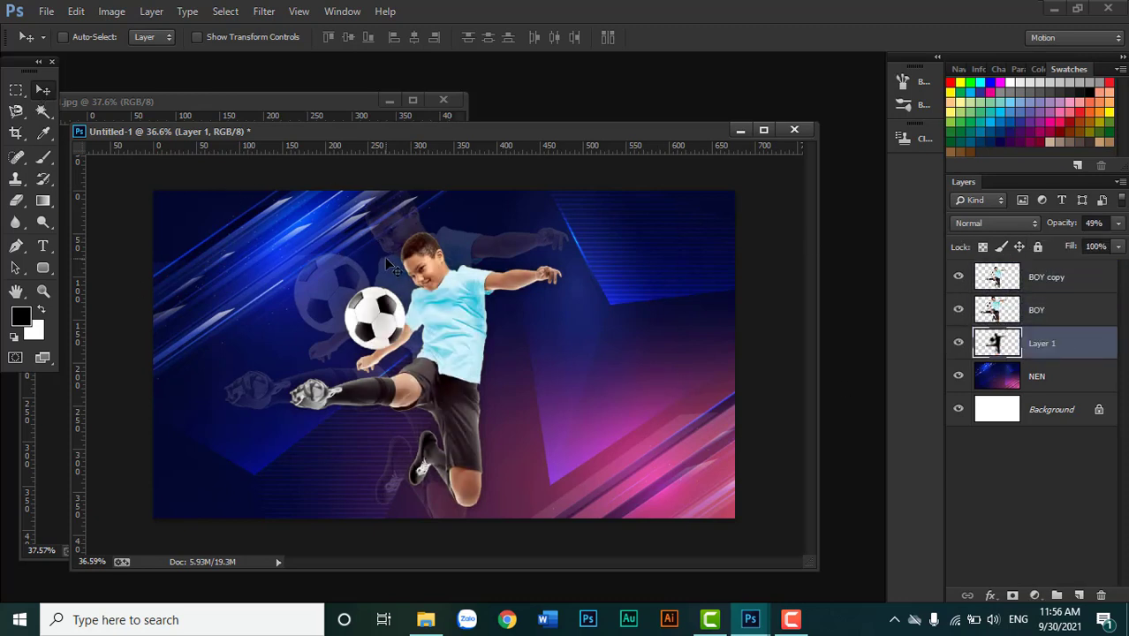
# - Skew the black silhouette's top edge down and left into a distorted shadow
pyautogui.hotkey('ctrl', 't')
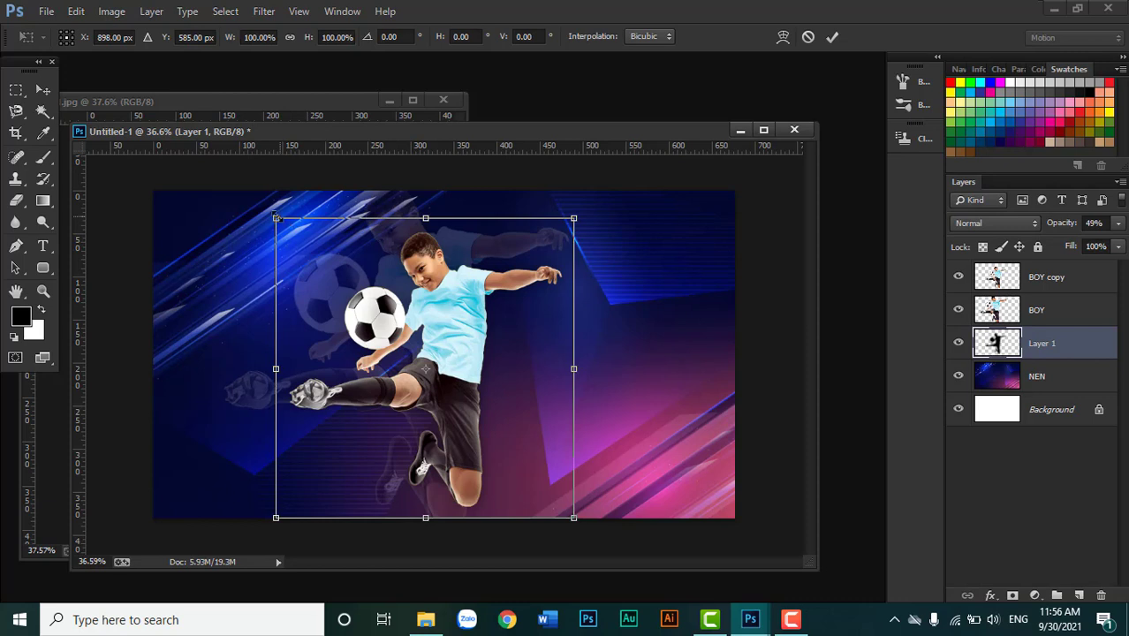
pyautogui.moveTo(276, 218); pyautogui.dragTo(135, 340)
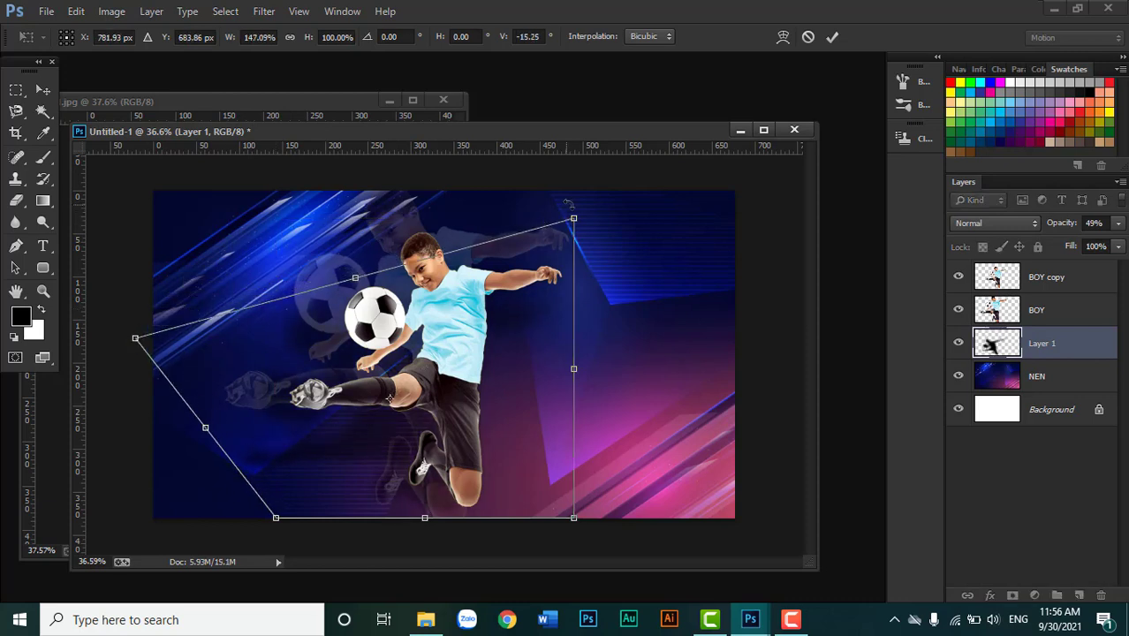
pyautogui.moveTo(574, 219); pyautogui.dragTo(395, 343)
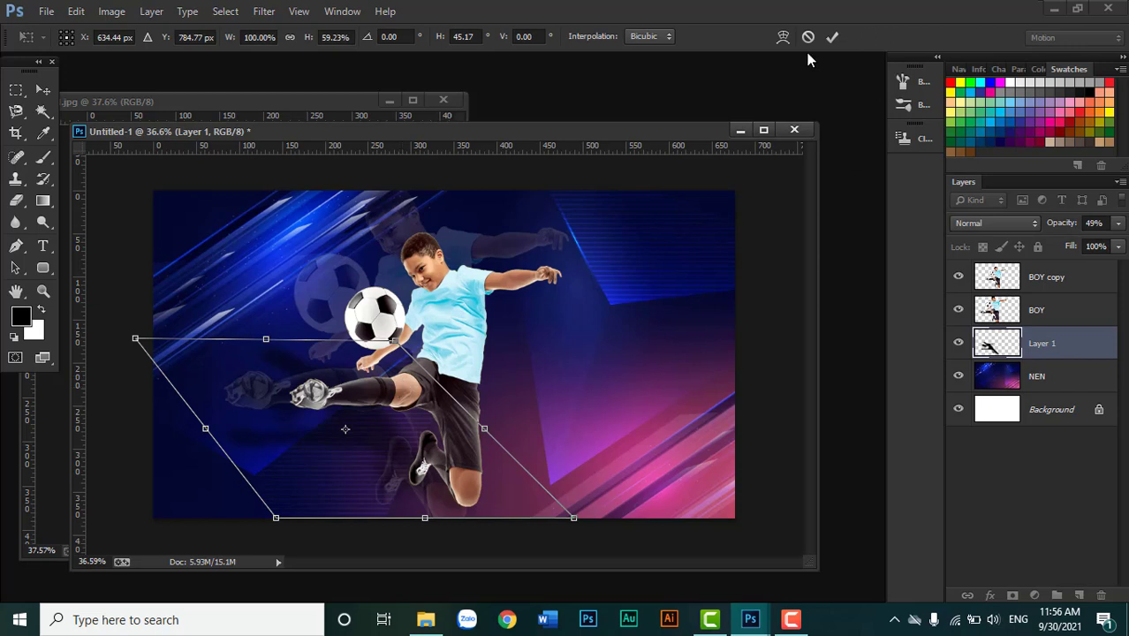
pyautogui.click(832, 37)
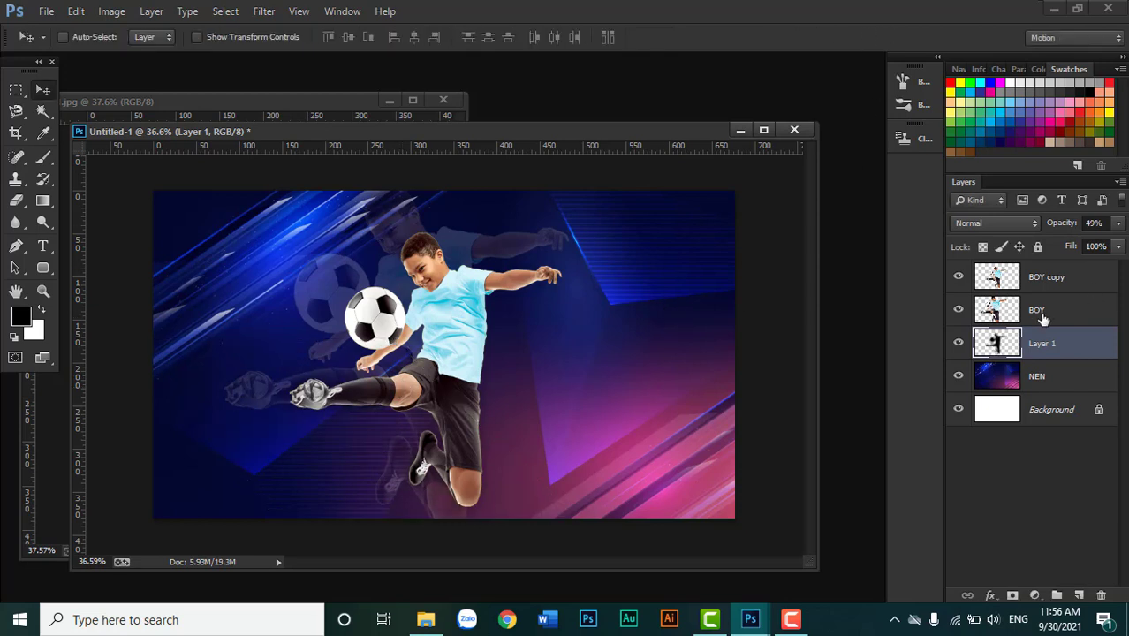
# - Delete the shadow layer and load the player's outline from BOY copy as a selection
pyautogui.press('Delete')
pyautogui.click(1061, 287)
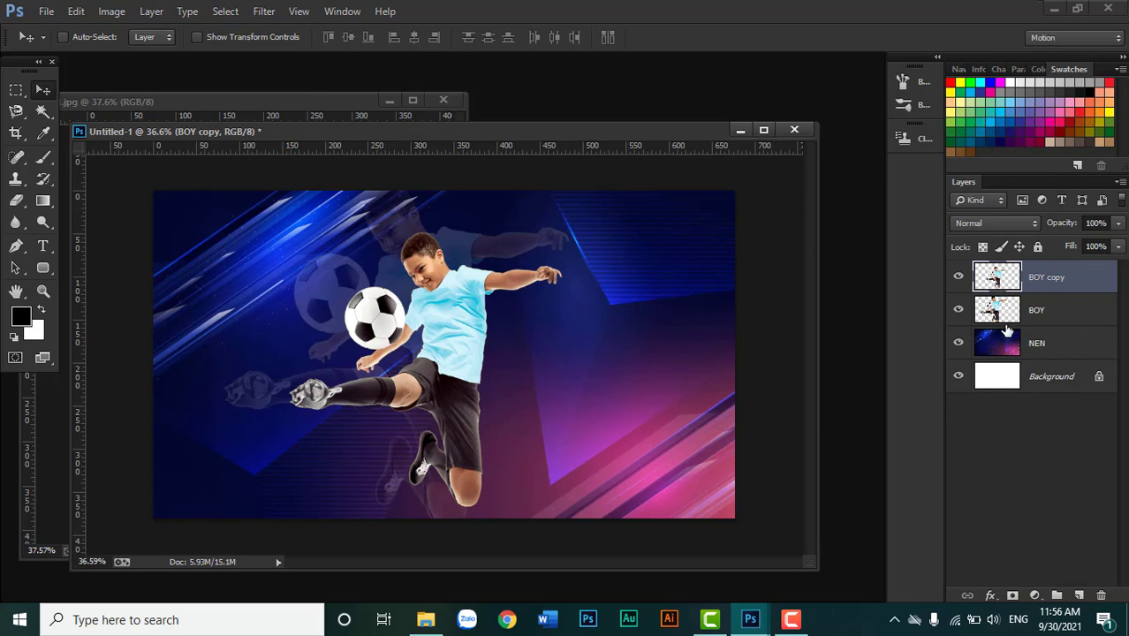
pyautogui.keyDown('ctrl'); pyautogui.click(998, 279); pyautogui.keyUp('ctrl')
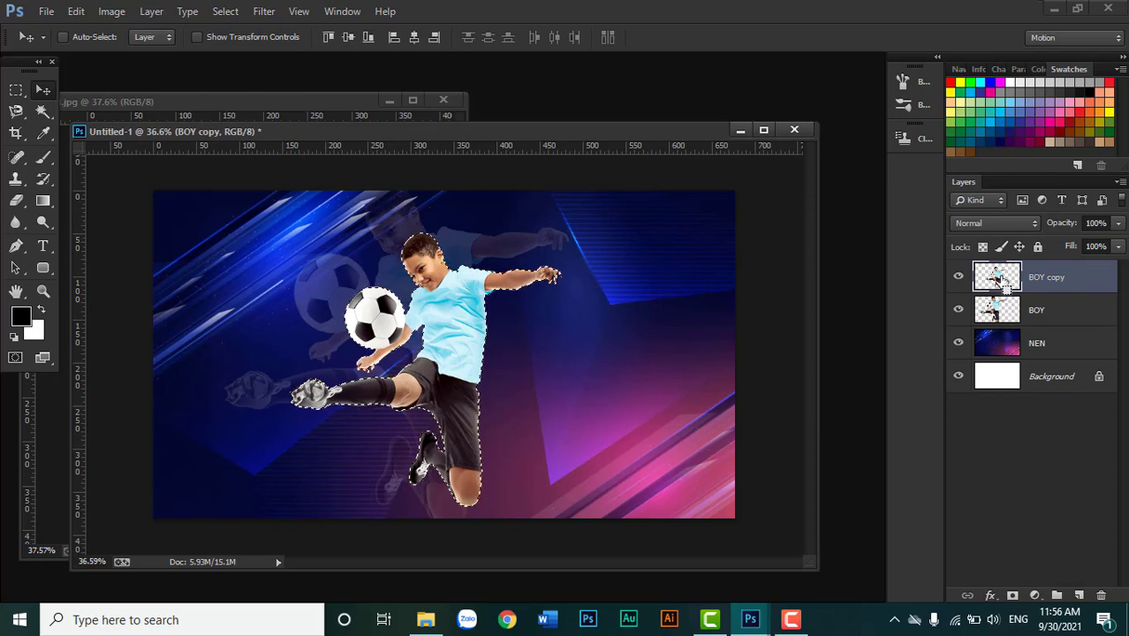